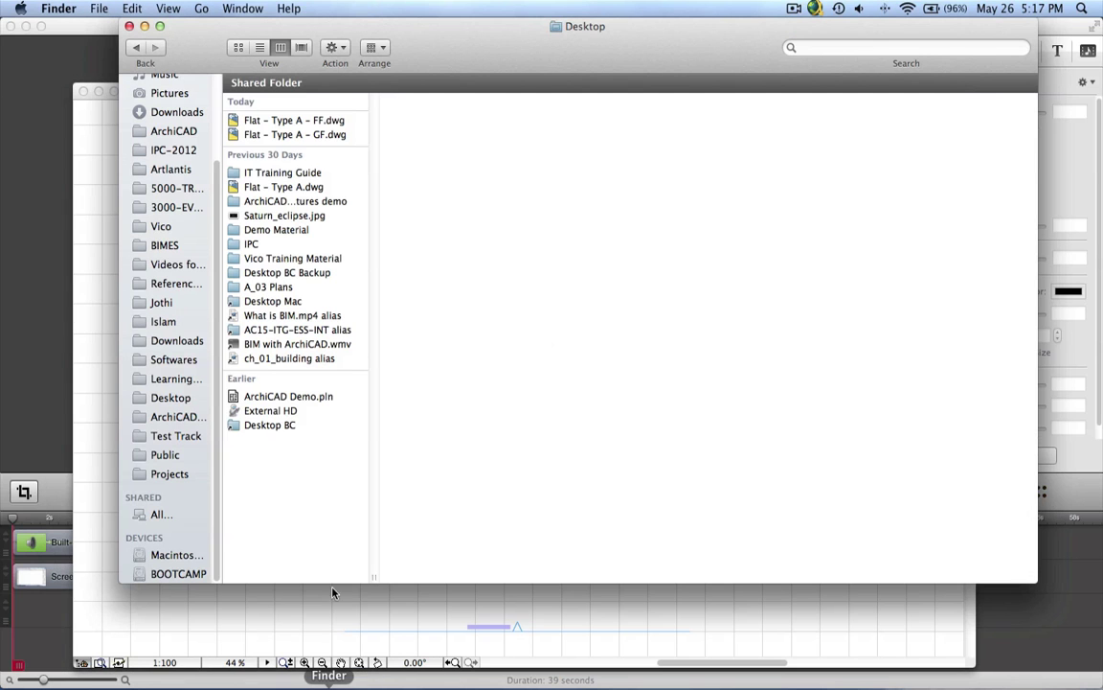
Compare Finder previews of Flat - Type A - GF.dwg and FF.dwg, then return to ArchiCAD
{"action": "left_click", "coordinate": [307, 134]}
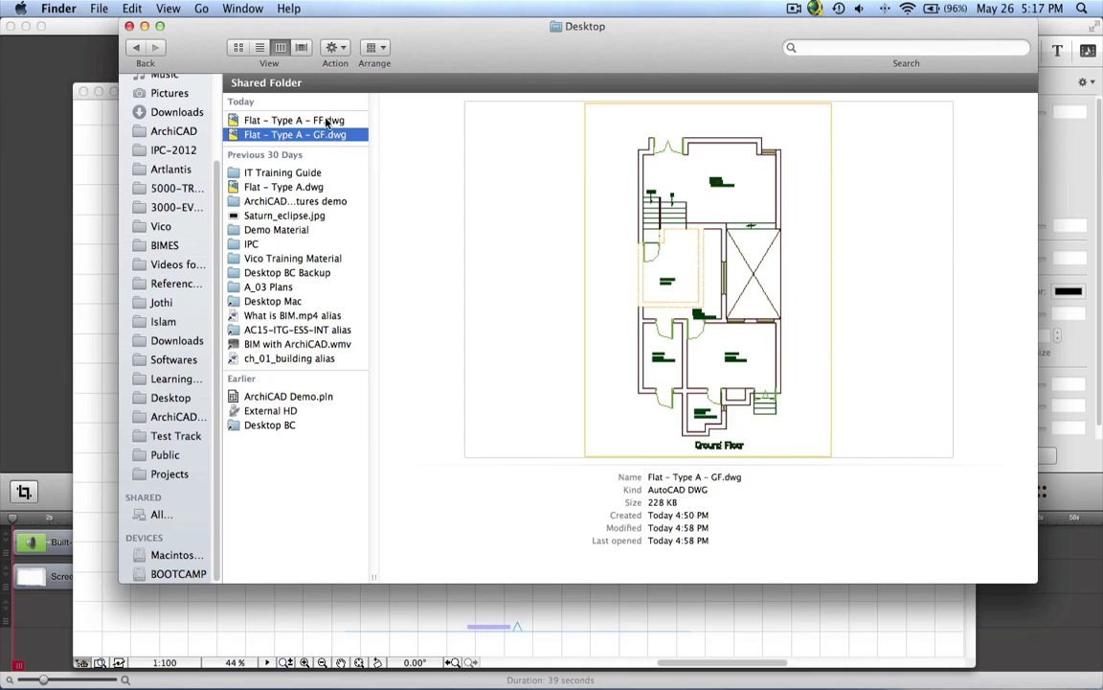
{"action": "left_click", "coordinate": [324, 121]}
{"action": "left_click", "coordinate": [326, 135]}
{"action": "left_click", "coordinate": [303, 119]}
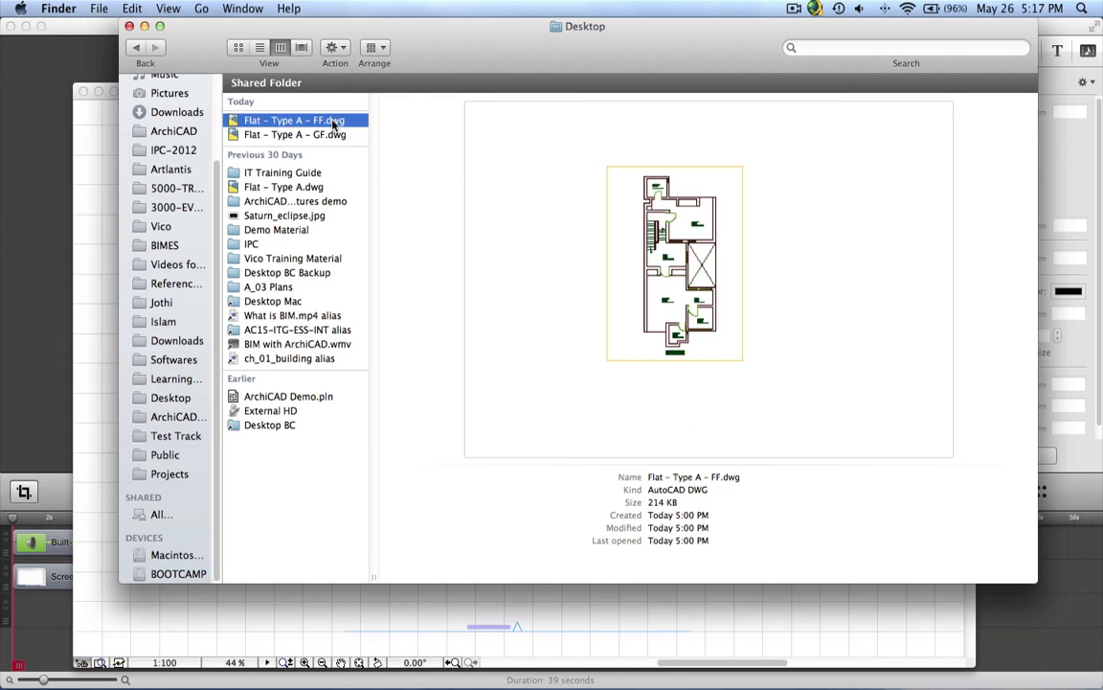
{"action": "left_click", "coordinate": [417, 626]}
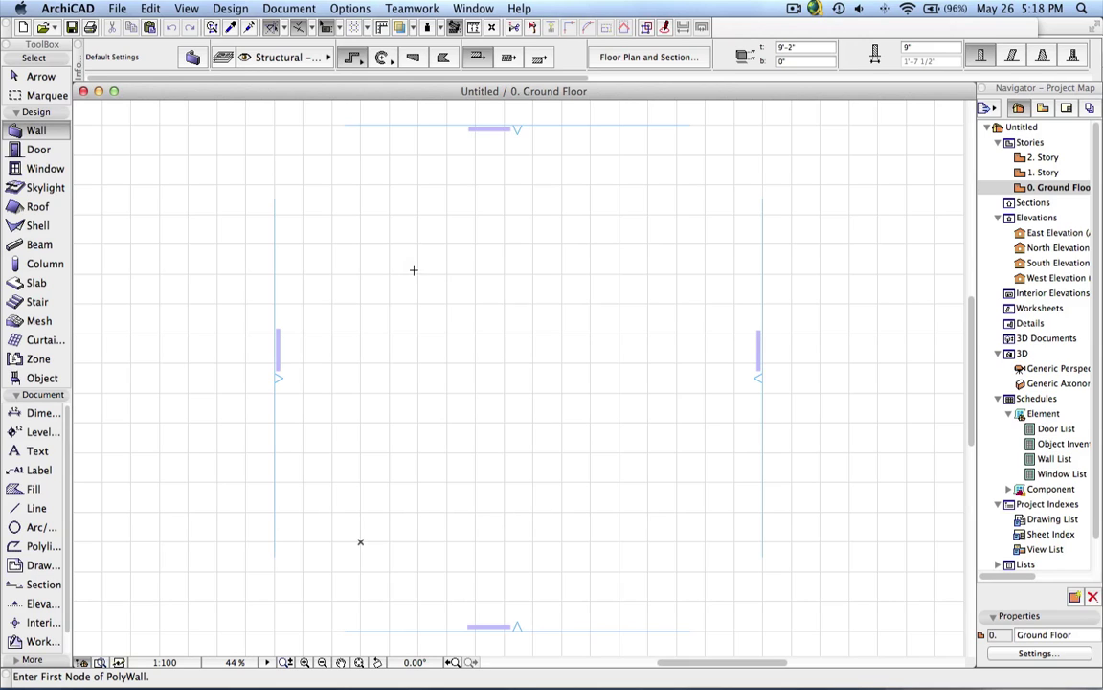
Add independent worksheet W-01 named 'Ground Floor' from the Navigator's Worksheets folder
{"action": "right_click", "coordinate": [1022, 310]}
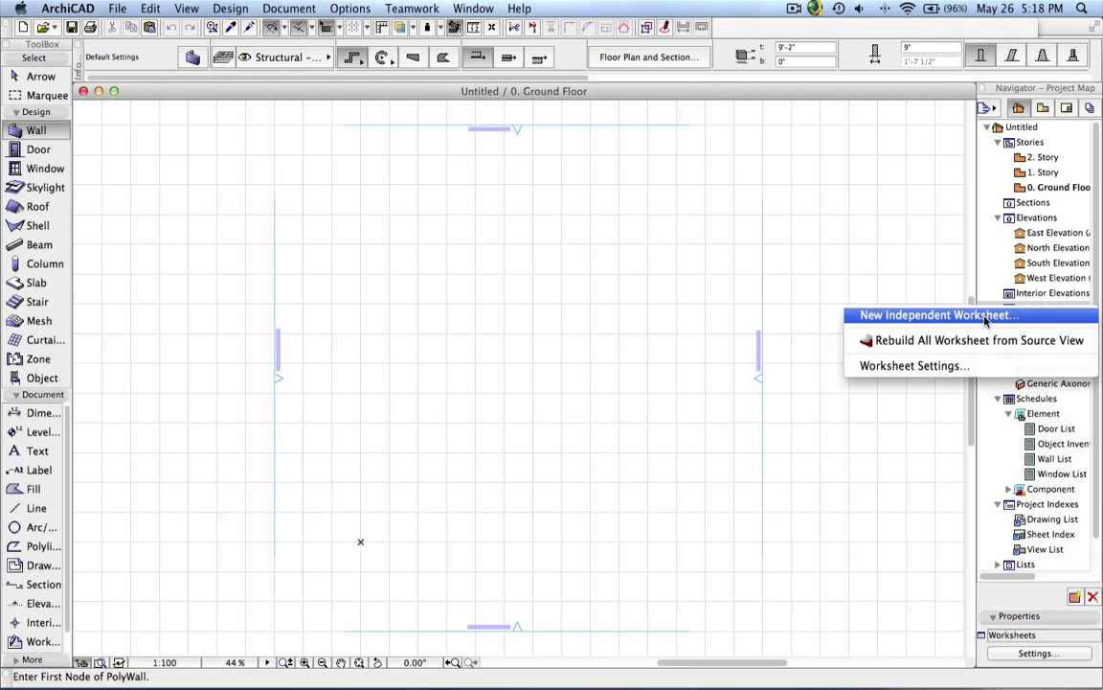
{"action": "left_click", "coordinate": [1022, 313]}
{"action": "key", "text": "Tab"}
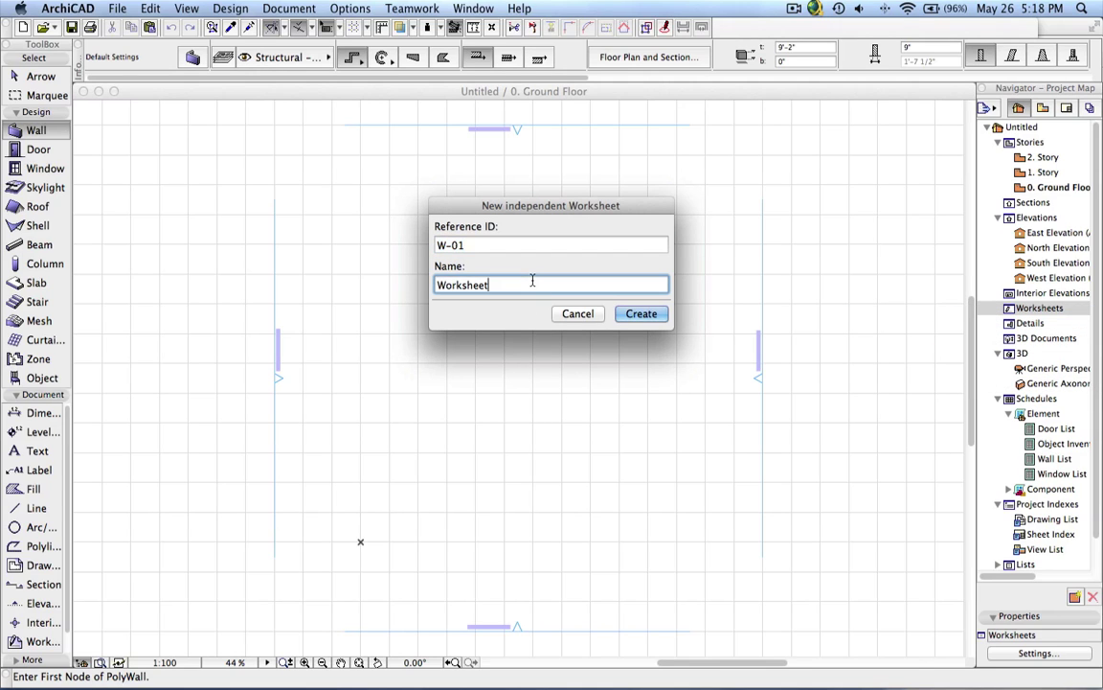
{"action": "type", "text": "Ground Floor"}
{"action": "left_click", "coordinate": [640, 314]}
{"action": "scroll", "coordinate": [473, 303], "scroll_direction": "down", "scroll_amount": 2}
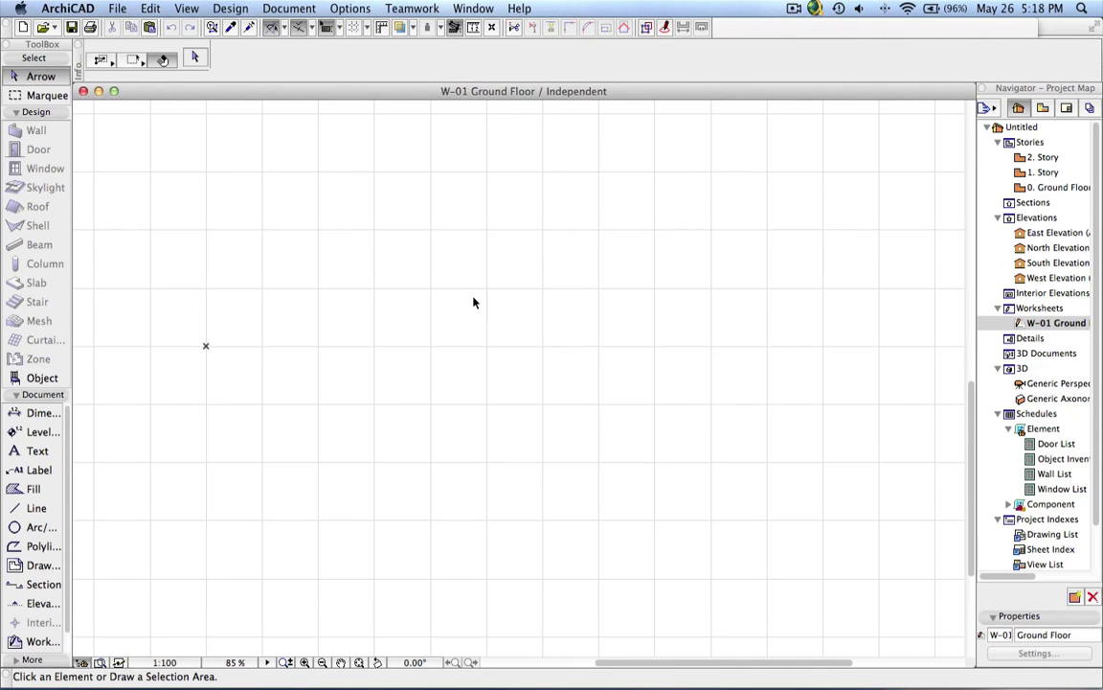
{"action": "mouse_move", "coordinate": [387, 333]}
{"action": "middle_mouse_down"}
{"action": "mouse_move", "coordinate": [450, 409]}
{"action": "mouse_move", "coordinate": [483, 475]}
{"action": "middle_mouse_up"}
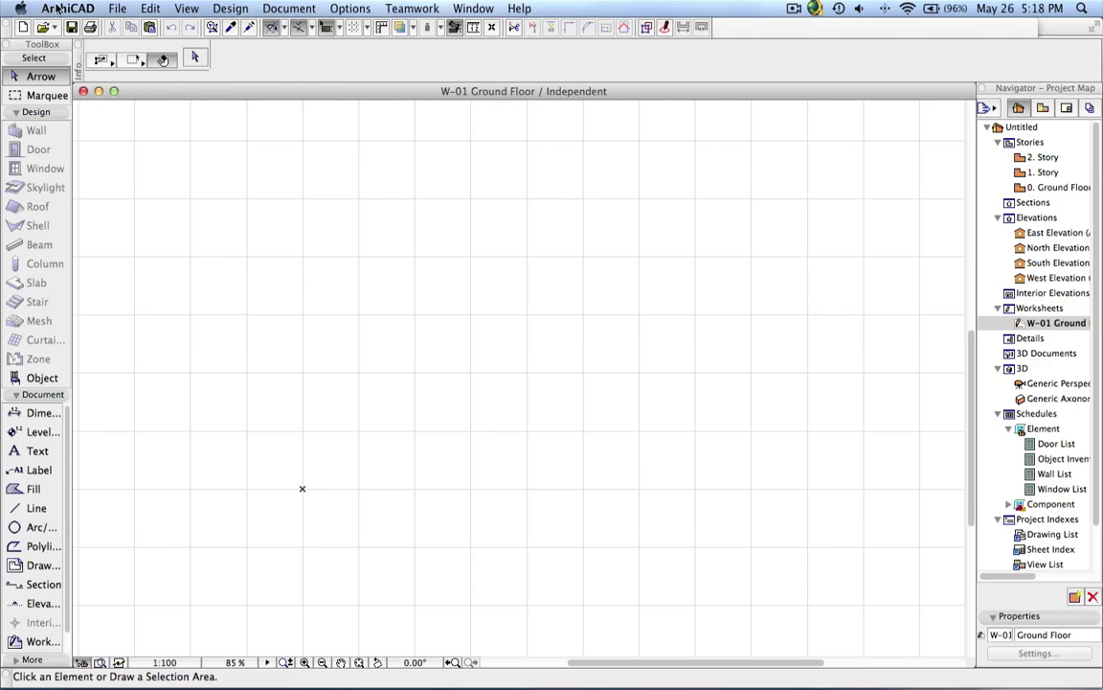
Choose Flat - Type A - GF.dwg on the Desktop as the file to attach as an xref
{"action": "left_click", "coordinate": [128, 11]}
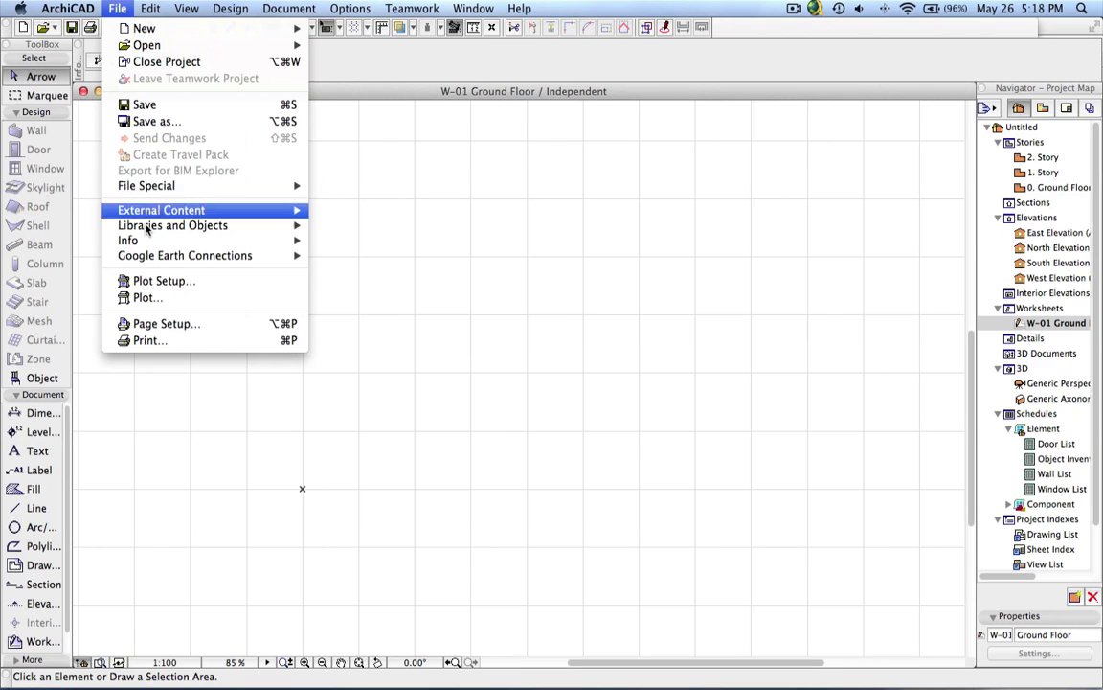
{"action": "mouse_move", "coordinate": [159, 211]}
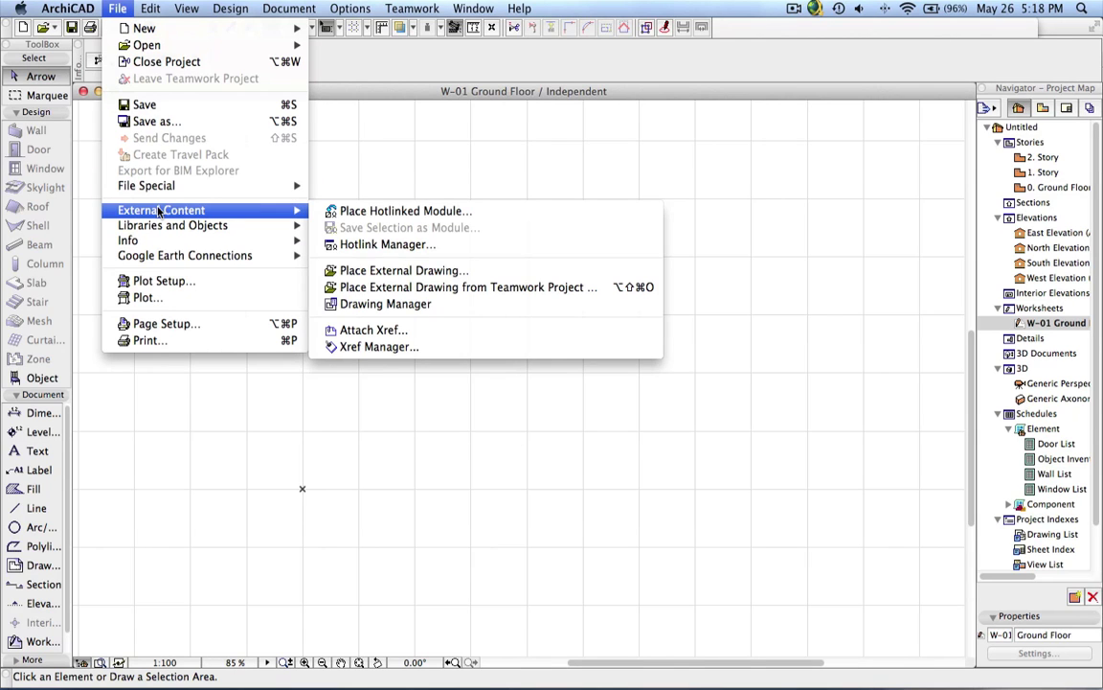
{"action": "left_click", "coordinate": [403, 339]}
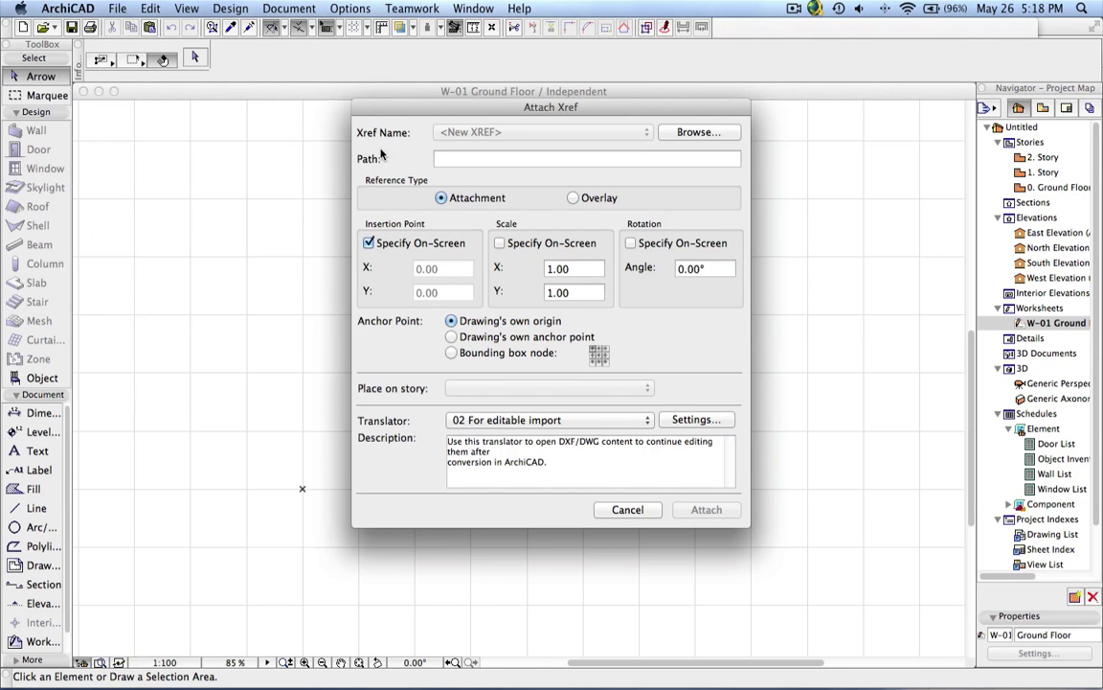
{"action": "left_click", "coordinate": [698, 134]}
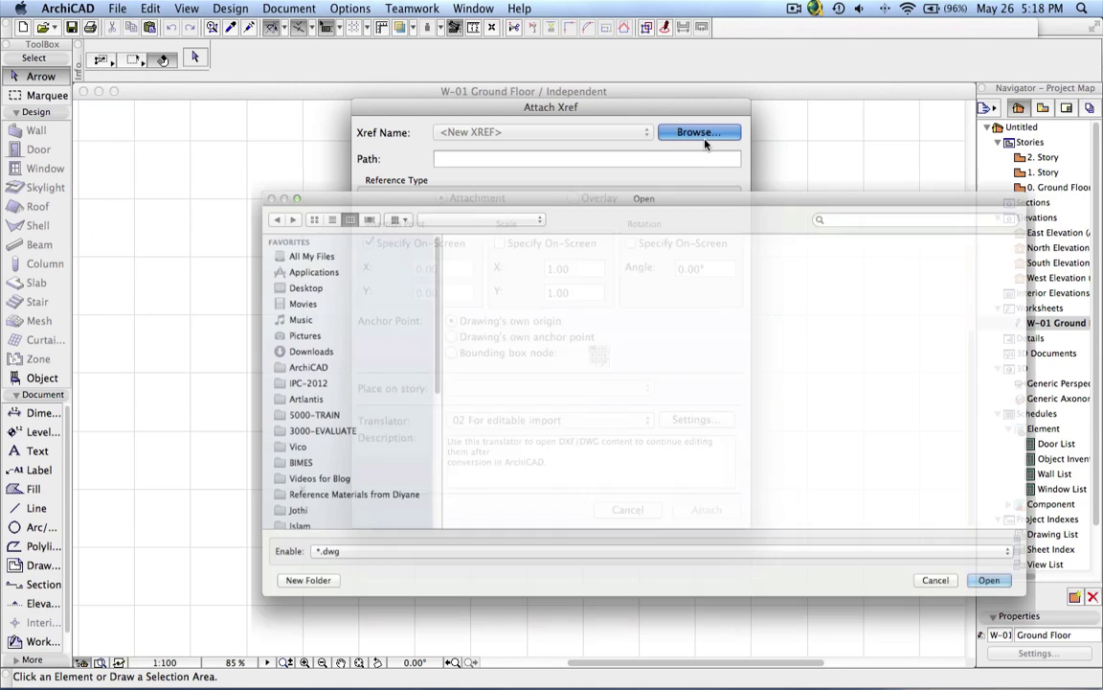
{"action": "left_click", "coordinate": [251, 267]}
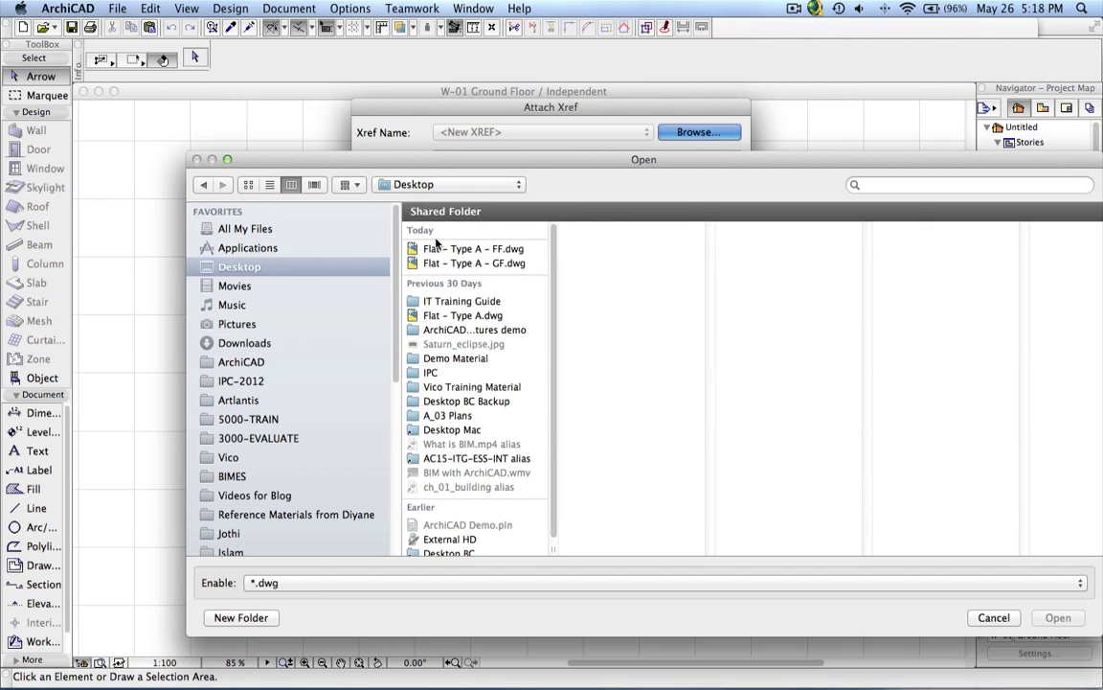
{"action": "left_click", "coordinate": [443, 263]}
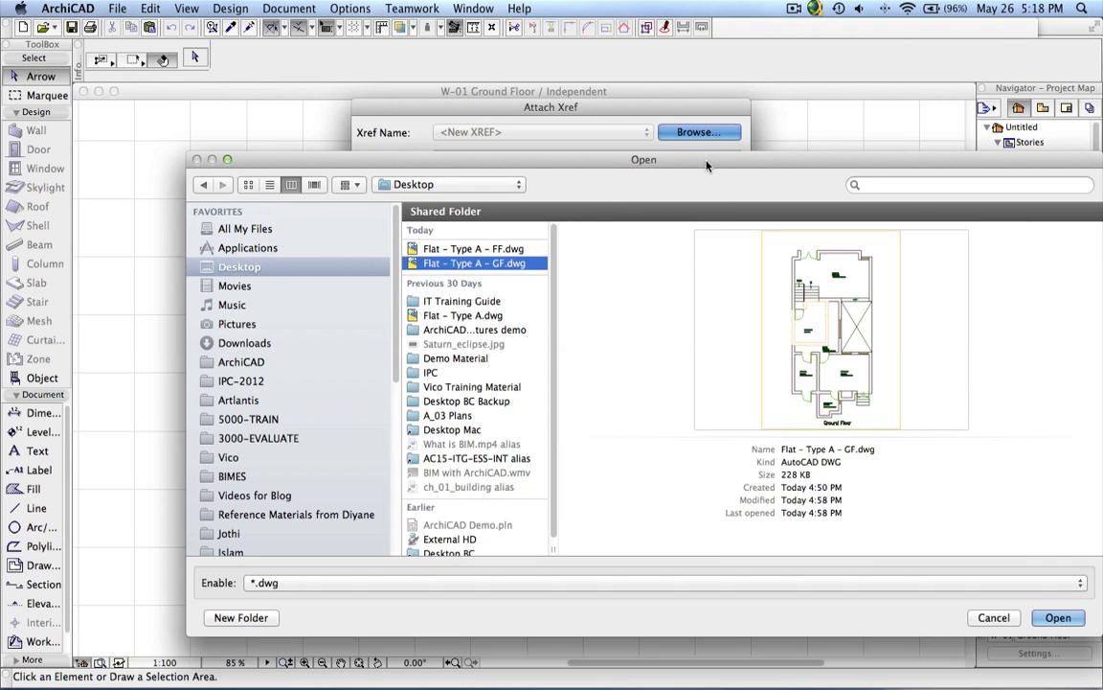
{"action": "left_click_drag", "start_coordinate": [712, 163], "coordinate": [606, 139]}
{"action": "left_click", "coordinate": [929, 625]}
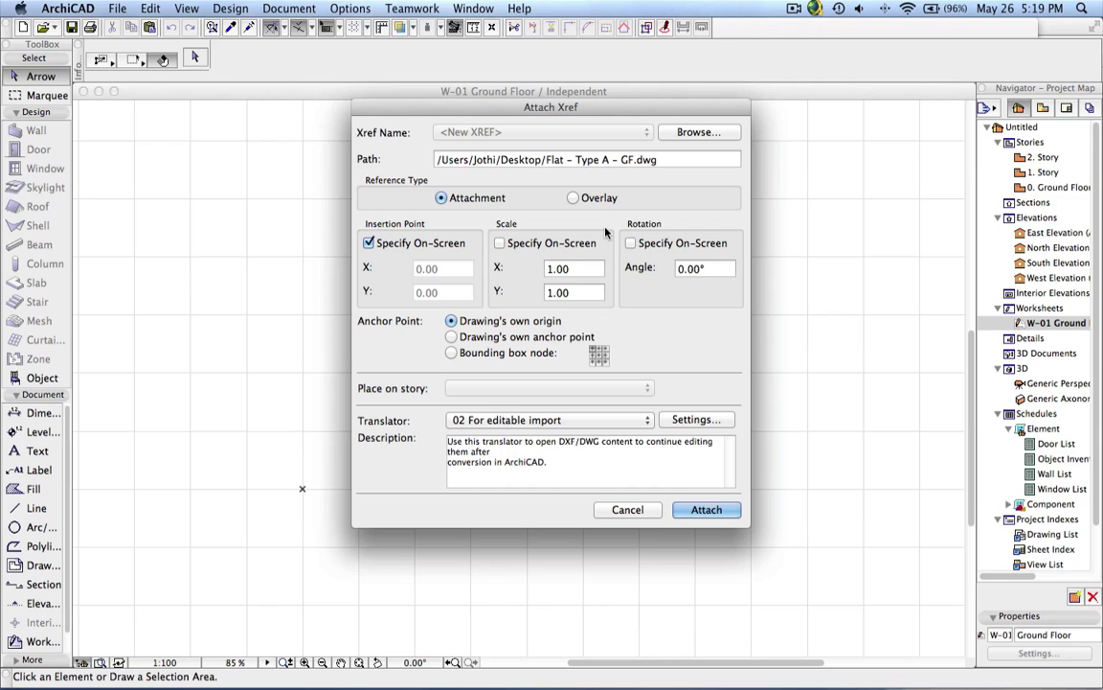
Place the xref at fixed 0,0 coordinates and keep the translator's drawing unit at 1 inch
{"action": "left_click", "coordinate": [390, 246]}
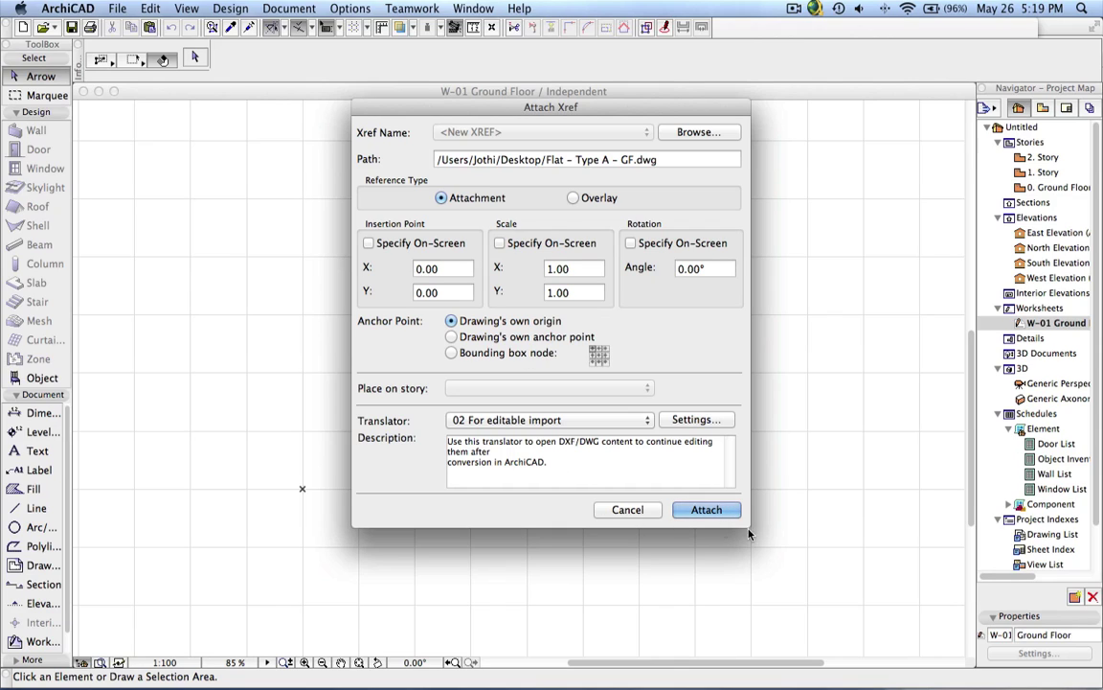
{"action": "left_click", "coordinate": [719, 422]}
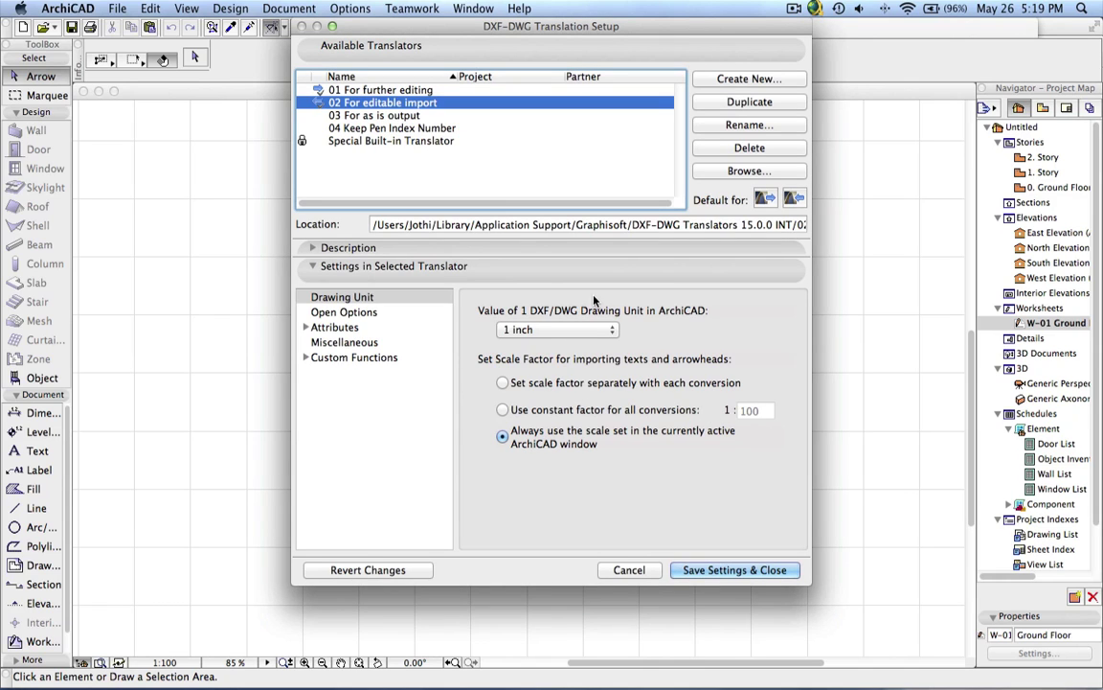
{"action": "left_click", "coordinate": [566, 327]}
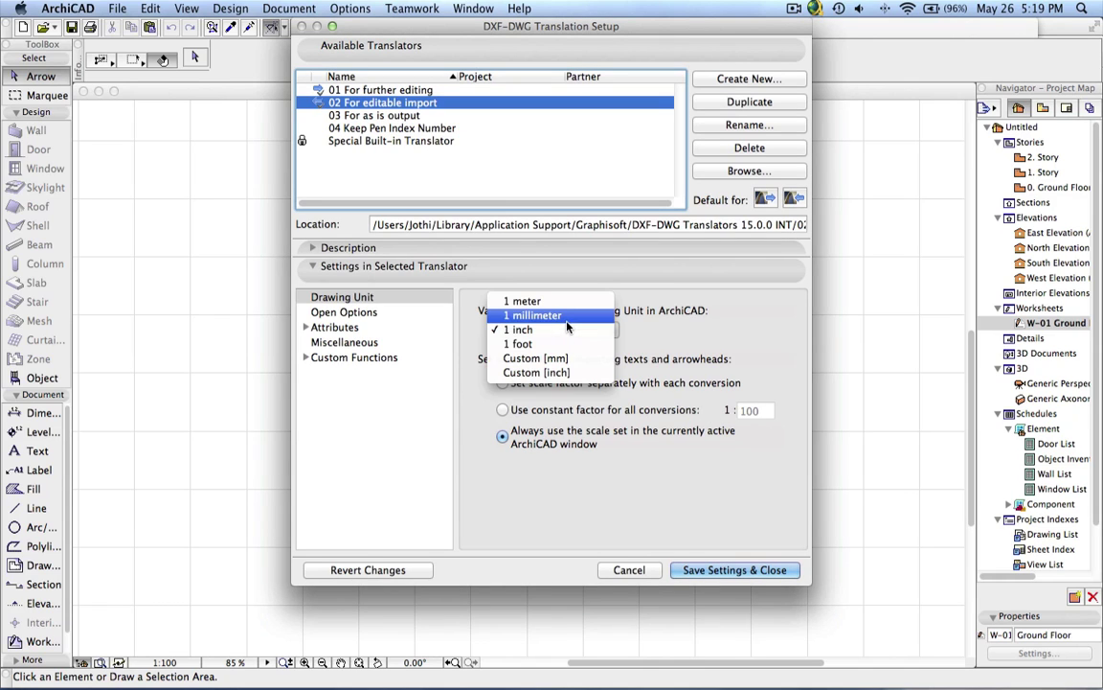
{"action": "left_click", "coordinate": [659, 329]}
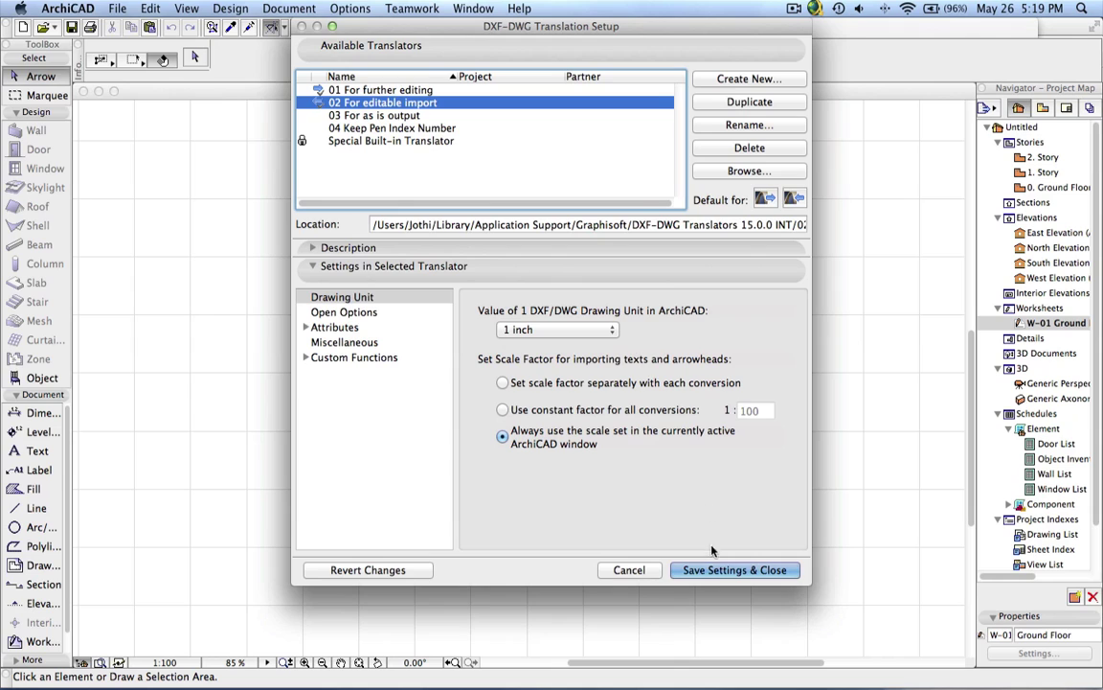
{"action": "left_click", "coordinate": [710, 570]}
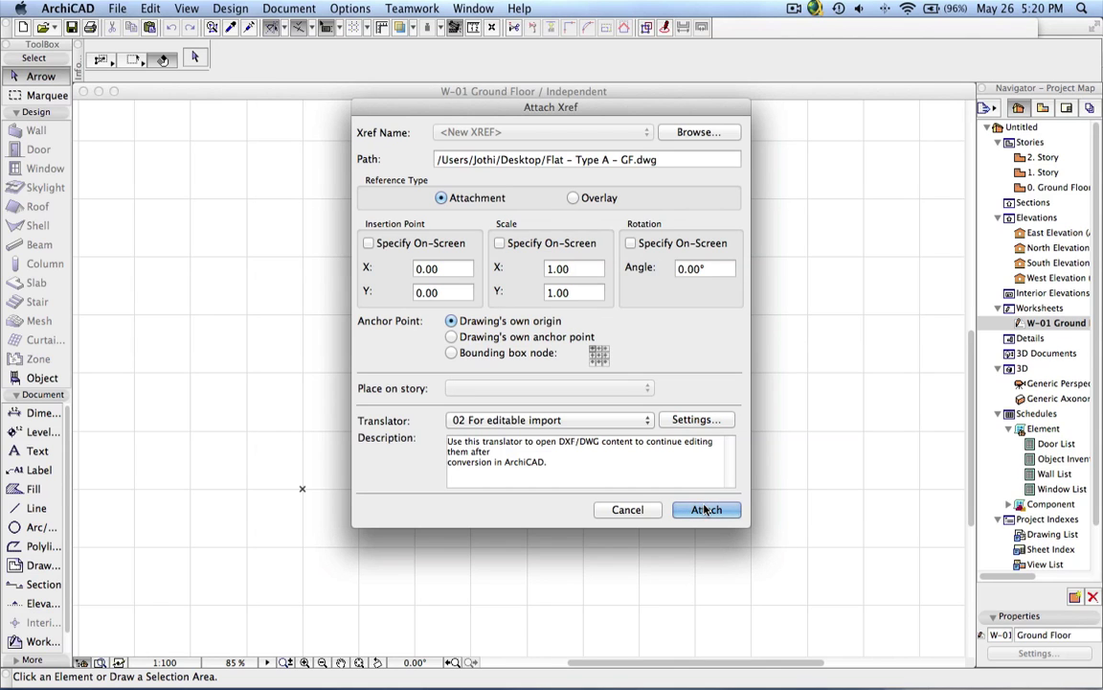
Attach the ground-floor xref with all DWG layers checked and zoom to fit the plan
{"action": "left_click", "coordinate": [702, 510]}
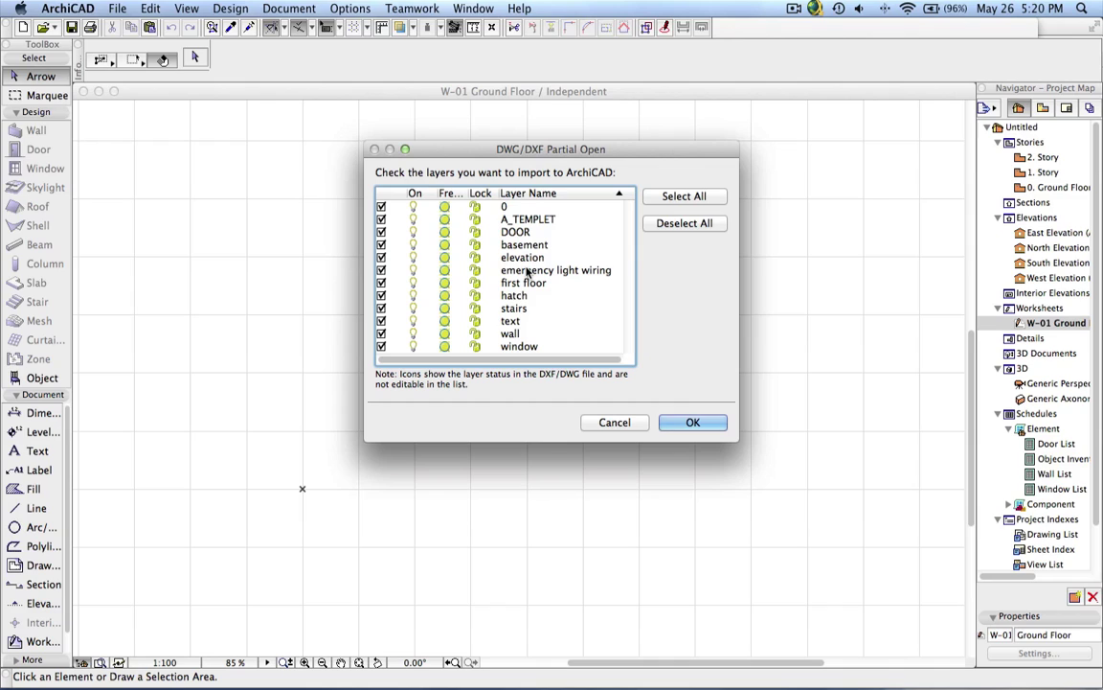
{"action": "left_click", "coordinate": [693, 423]}
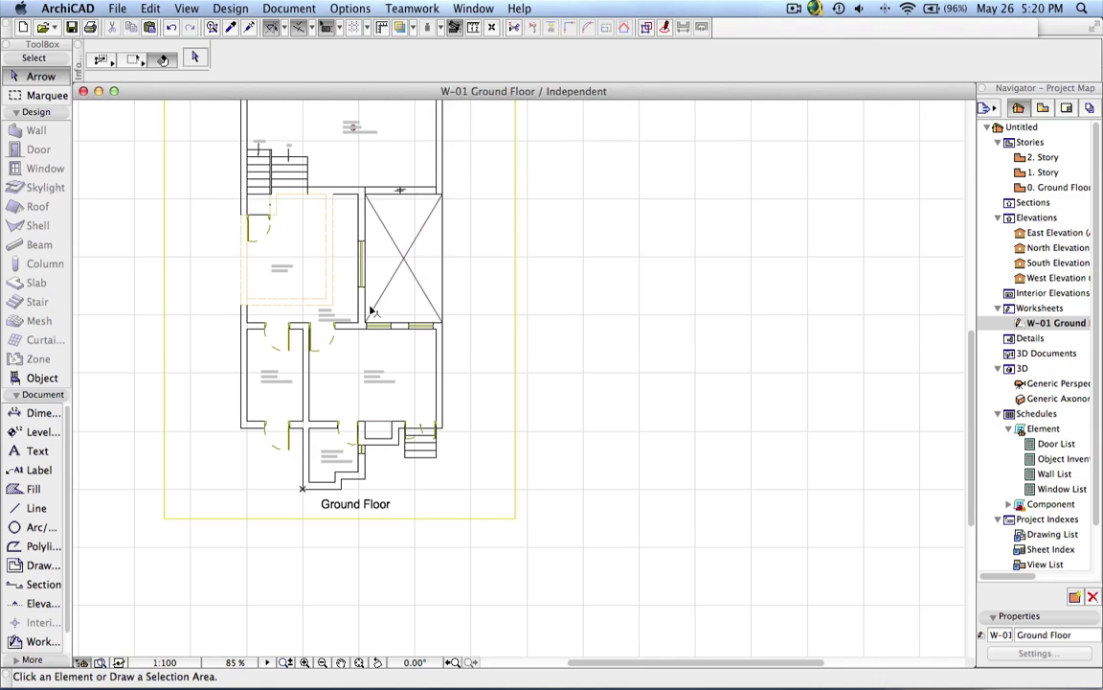
{"action": "scroll", "coordinate": [383, 325], "scroll_direction": "left", "scroll_amount": 10}
{"action": "scroll", "coordinate": [383, 325], "scroll_direction": "up", "scroll_amount": 4}
{"action": "scroll", "coordinate": [594, 401], "scroll_direction": "down", "scroll_amount": 2}
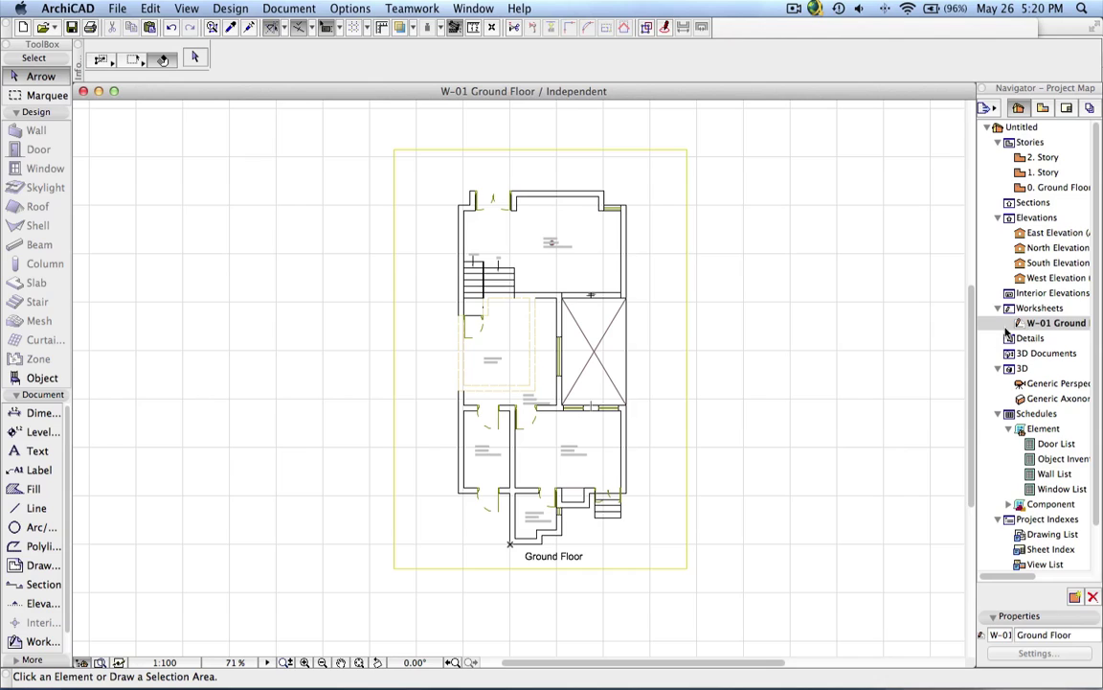
Create independent worksheet W-02 named 'First Floor'
{"action": "right_click", "coordinate": [1030, 307]}
{"action": "left_click", "coordinate": [1013, 319]}
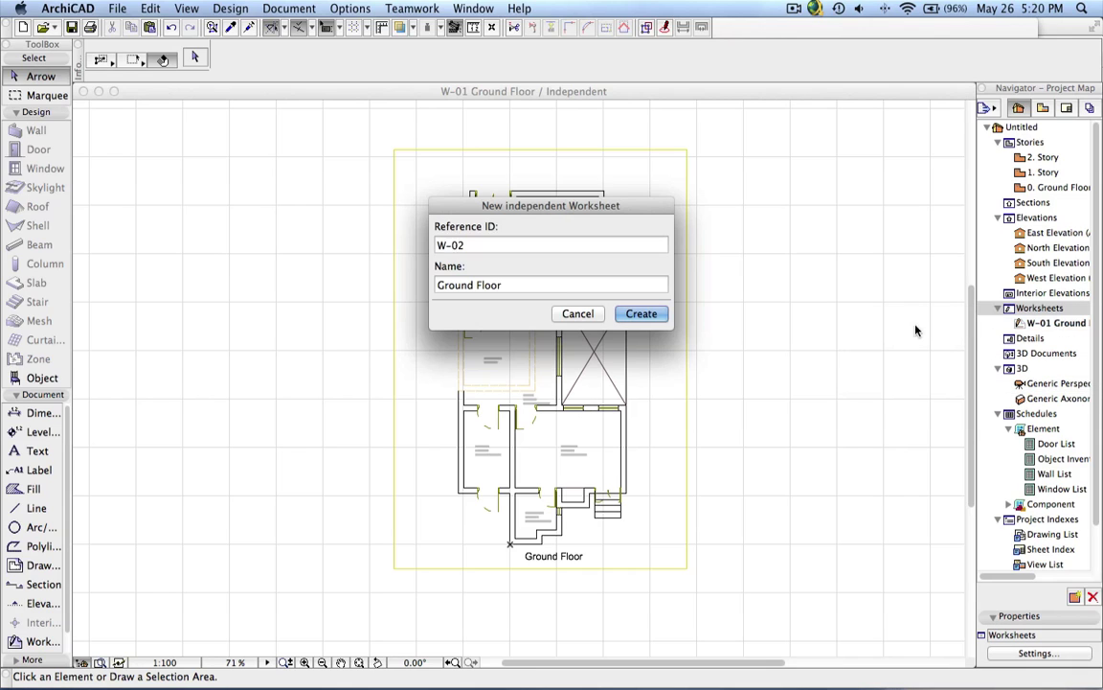
{"action": "double_click", "coordinate": [444, 283]}
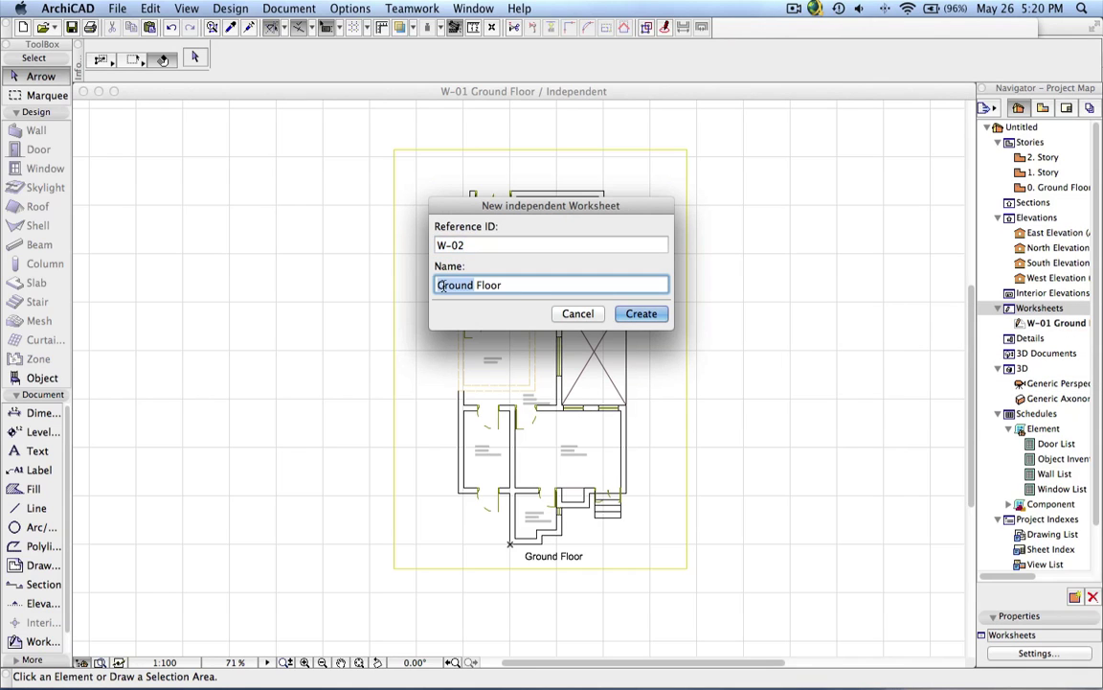
{"action": "type", "text": "First"}
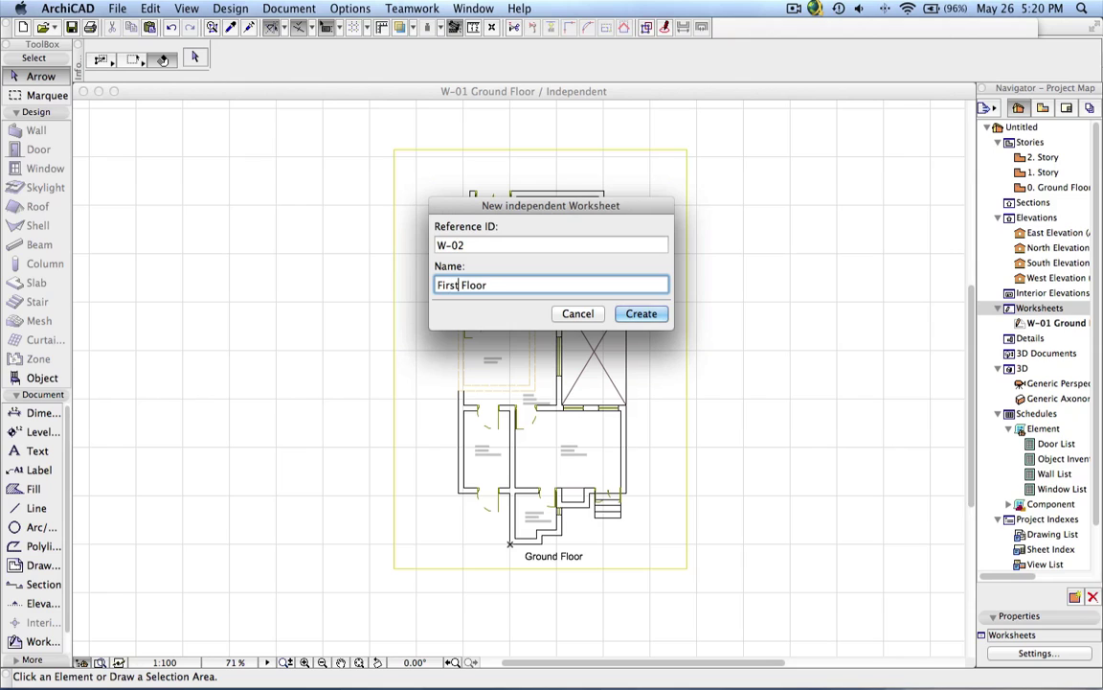
{"action": "left_click", "coordinate": [641, 313]}
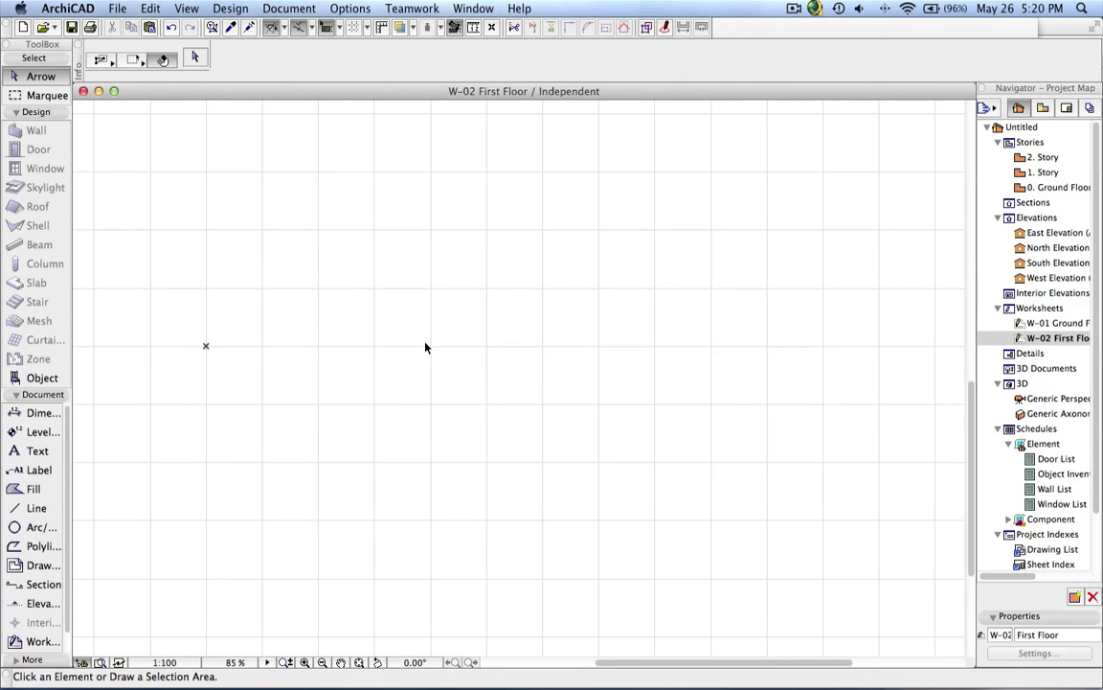
Attach Flat - Type A - FF.dwg from the Desktop as an xref at fixed 0,0 coordinates
{"action": "left_click", "coordinate": [114, 7]}
{"action": "mouse_move", "coordinate": [137, 209]}
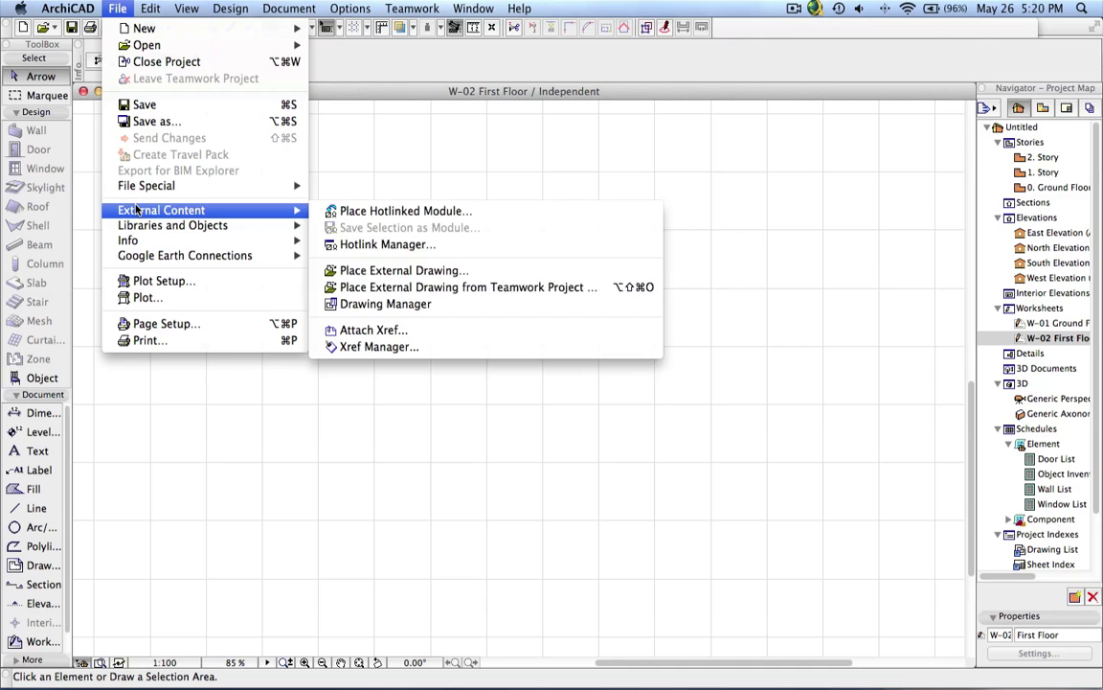
{"action": "left_click", "coordinate": [422, 329]}
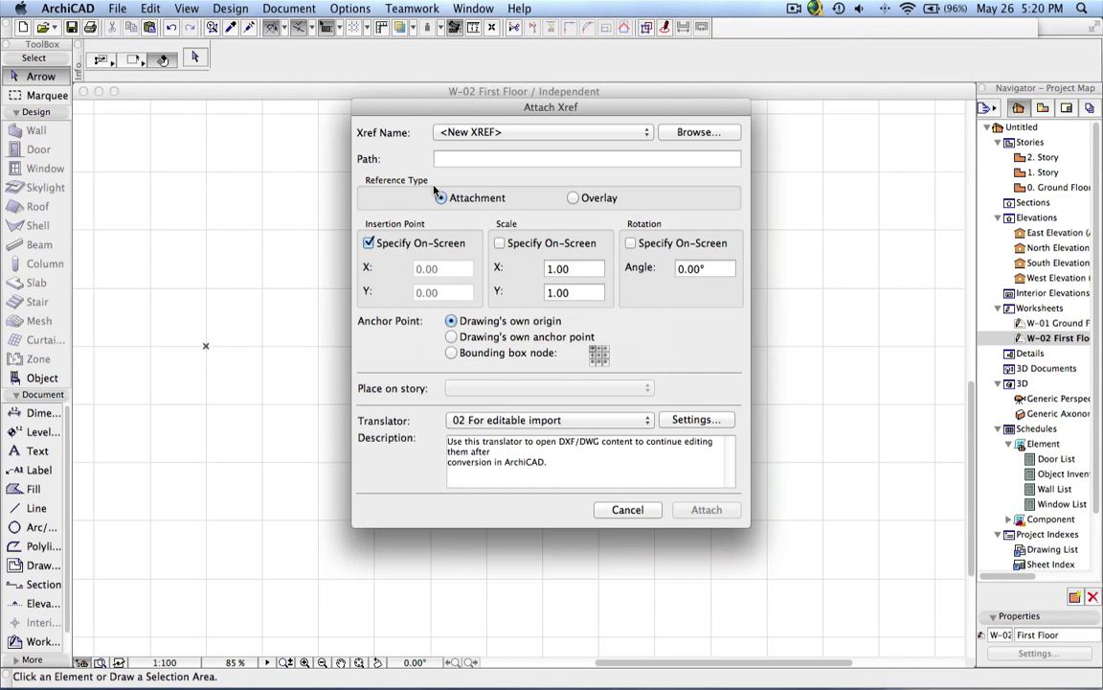
{"action": "left_click", "coordinate": [684, 134]}
{"action": "left_click", "coordinate": [347, 269]}
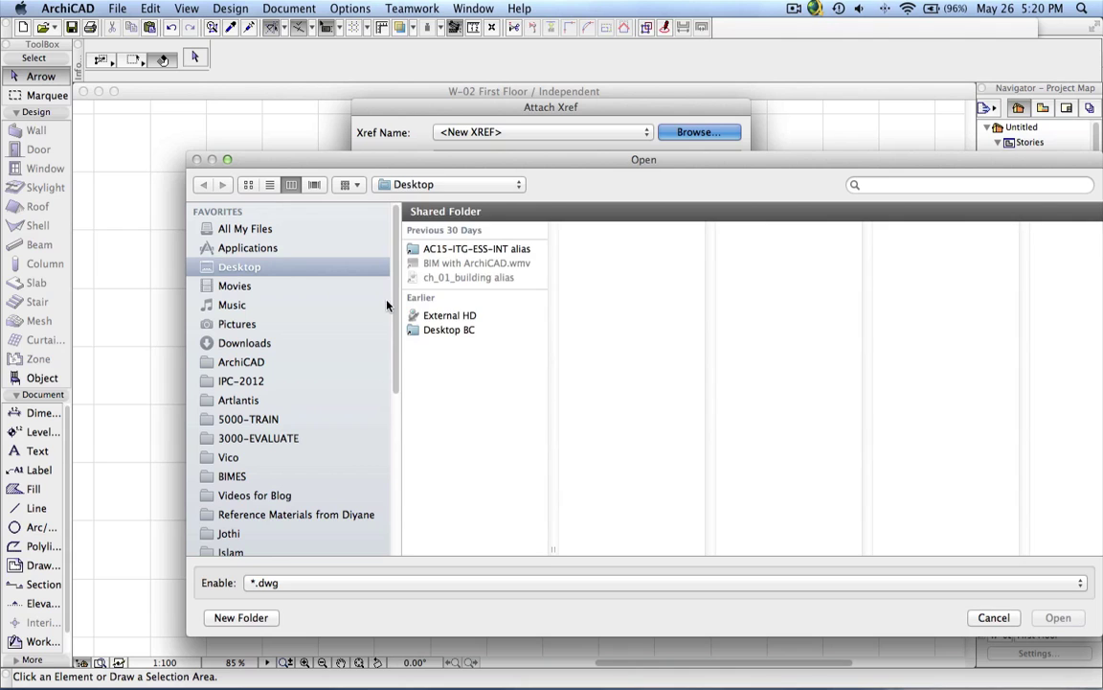
{"action": "left_click", "coordinate": [461, 250]}
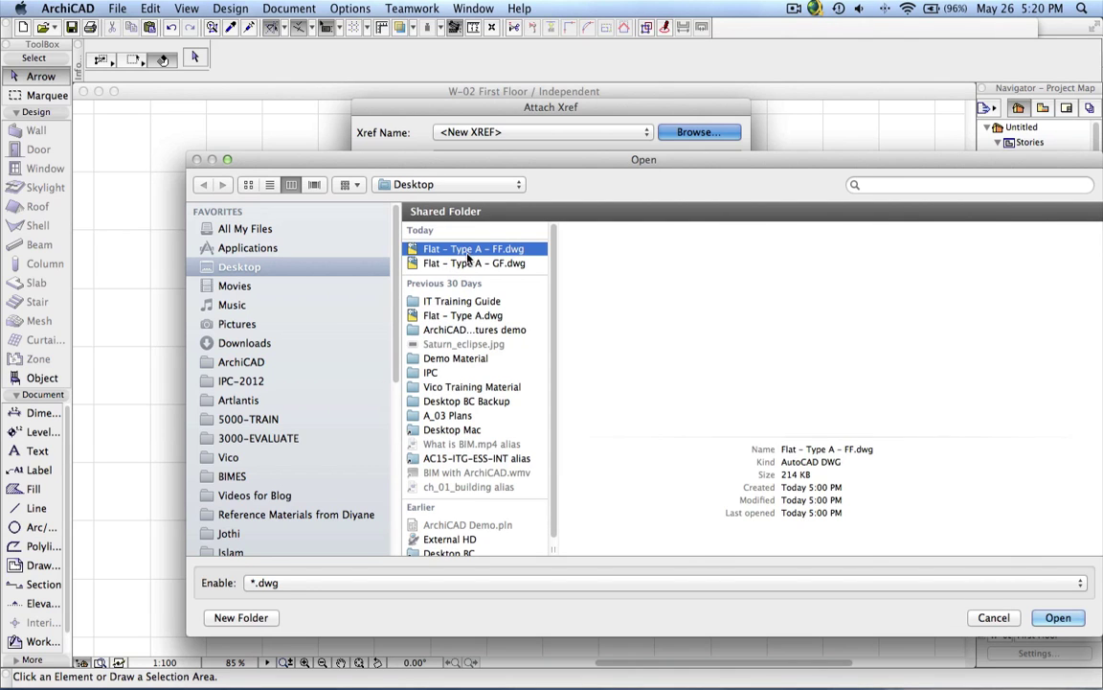
{"action": "left_click", "coordinate": [1053, 617]}
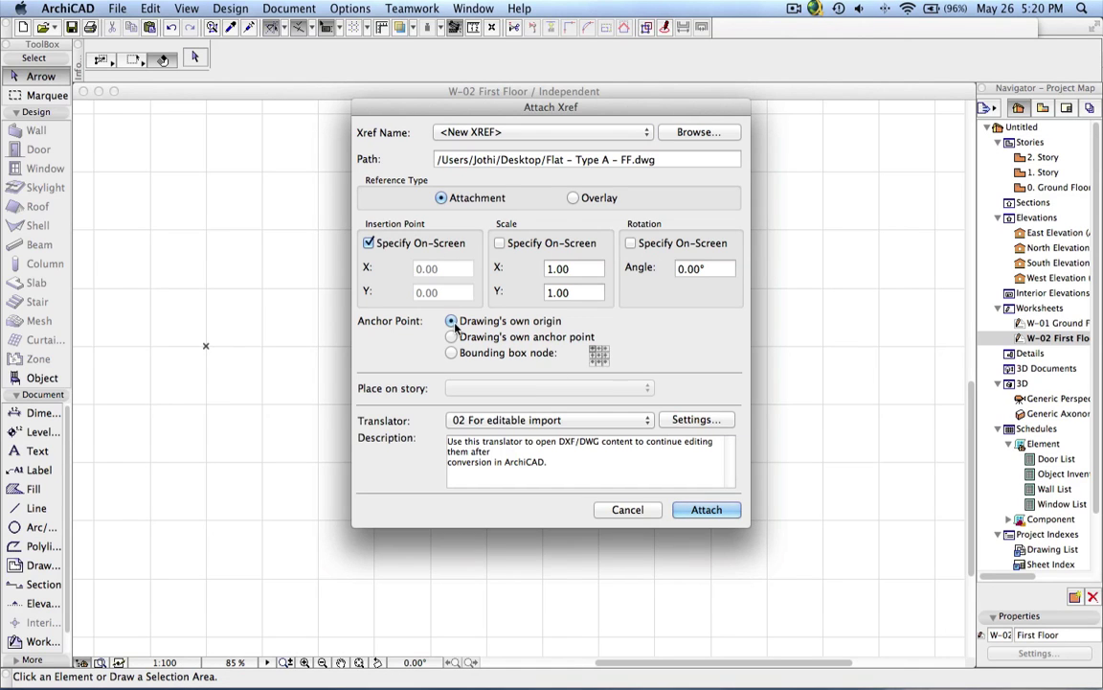
{"action": "left_click", "coordinate": [371, 244]}
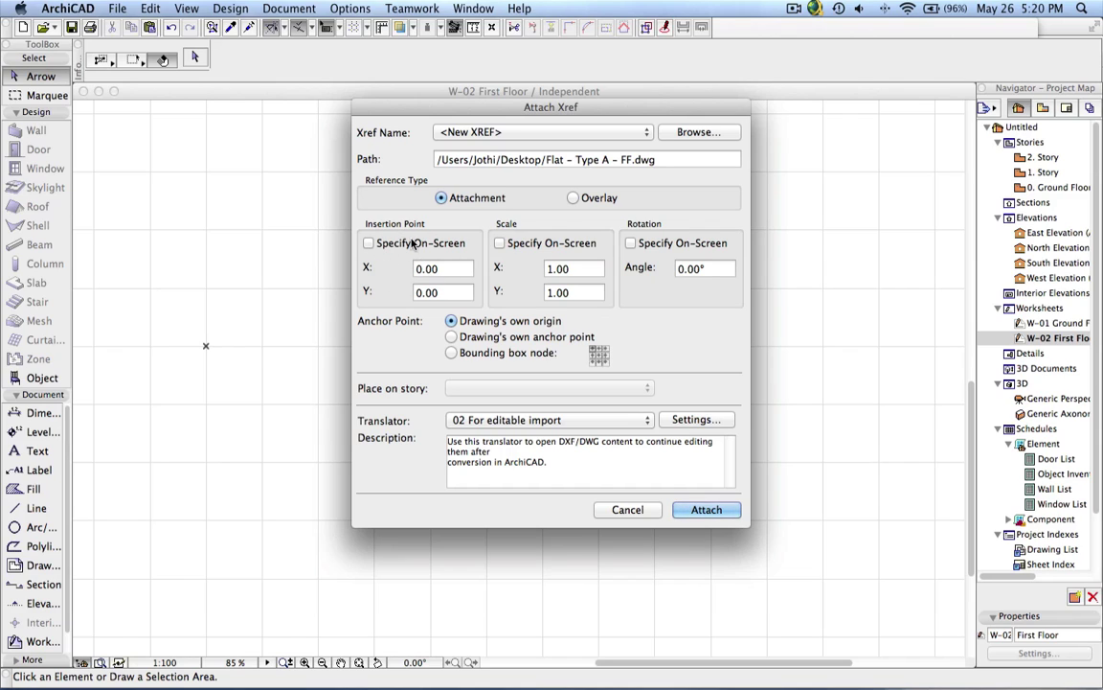
{"action": "left_click", "coordinate": [696, 511]}
Accept the layer import for the first-floor plan and open the 0. Ground Floor story
{"action": "left_click", "coordinate": [698, 423]}
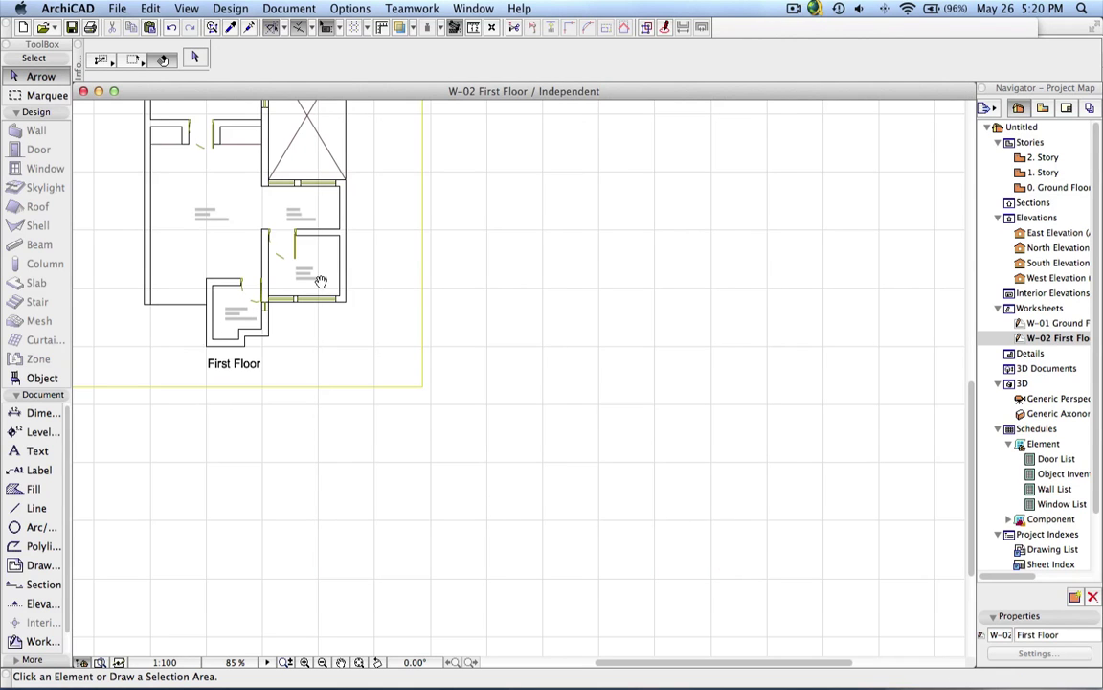
{"action": "scroll", "coordinate": [320, 345], "scroll_direction": "down", "scroll_amount": 3}
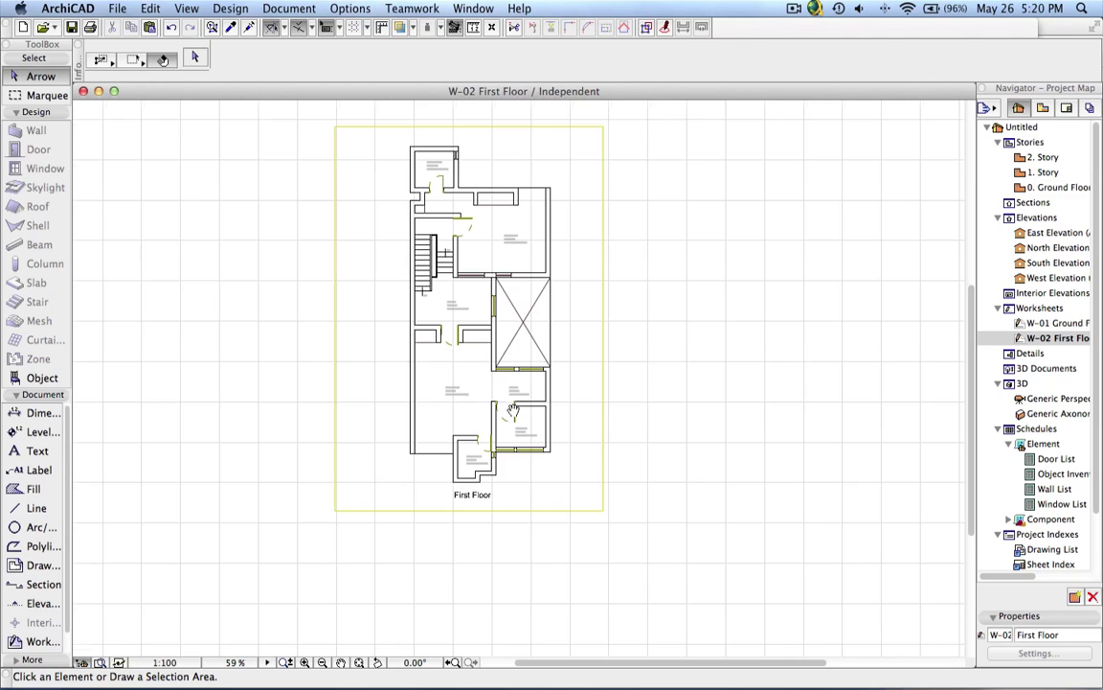
{"action": "double_click", "coordinate": [1027, 189]}
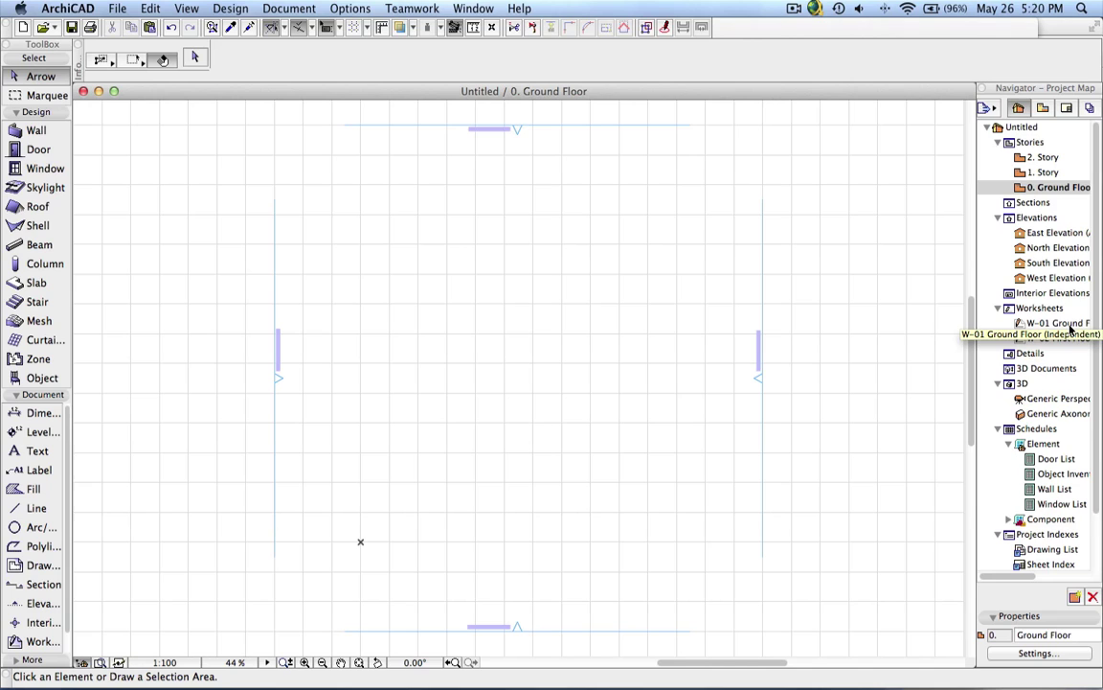
Show the W-01 Ground Floor worksheet as the story's trace reference
{"action": "right_click", "coordinate": [1070, 329]}
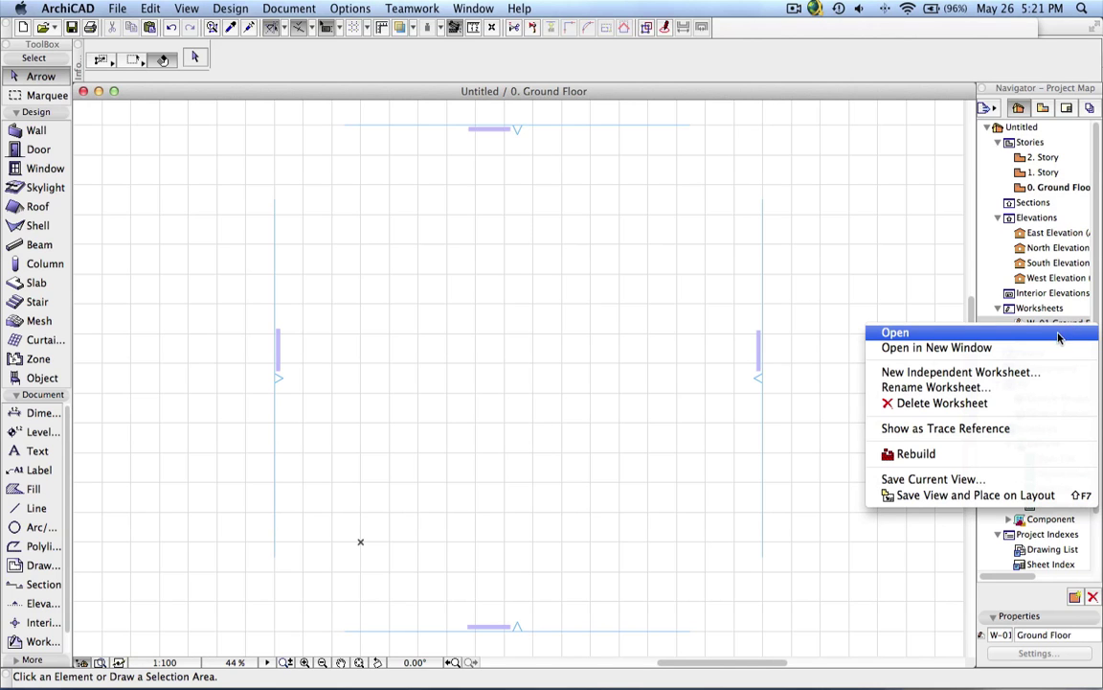
{"action": "left_click", "coordinate": [1022, 433]}
{"action": "scroll", "coordinate": [345, 536], "scroll_direction": "up", "scroll_amount": 10}
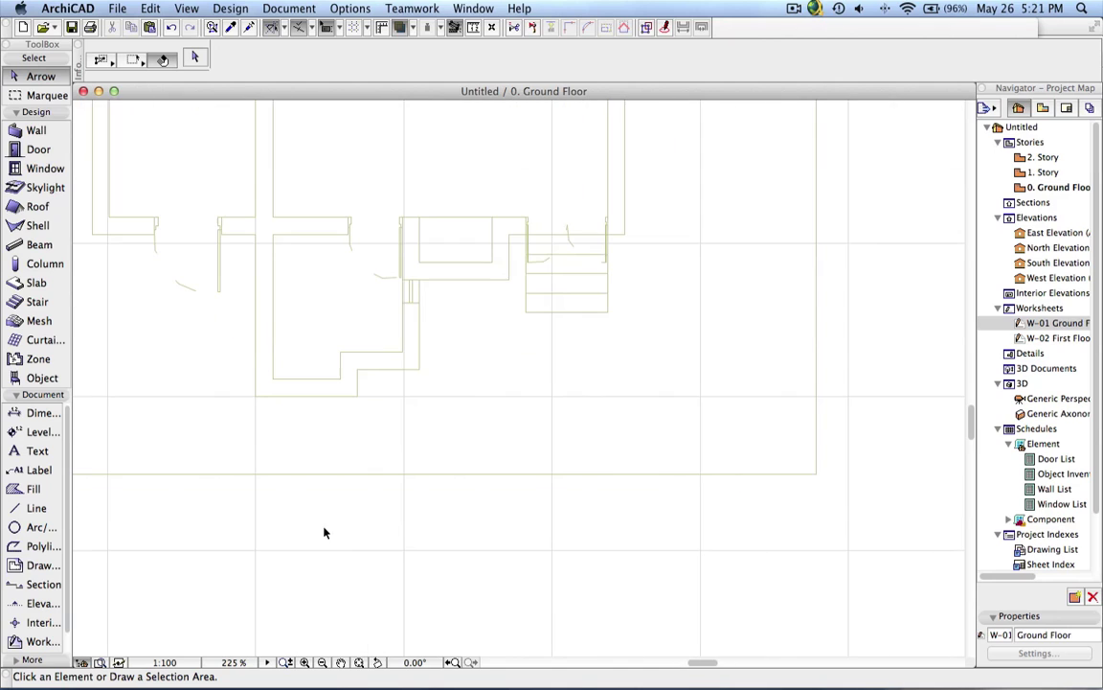
Draw a six-corner stepped polywall over the traced plan's lower middle walls with the Wall tool
{"action": "middle_click_drag", "start_coordinate": [294, 321], "coordinate": [522, 389]}
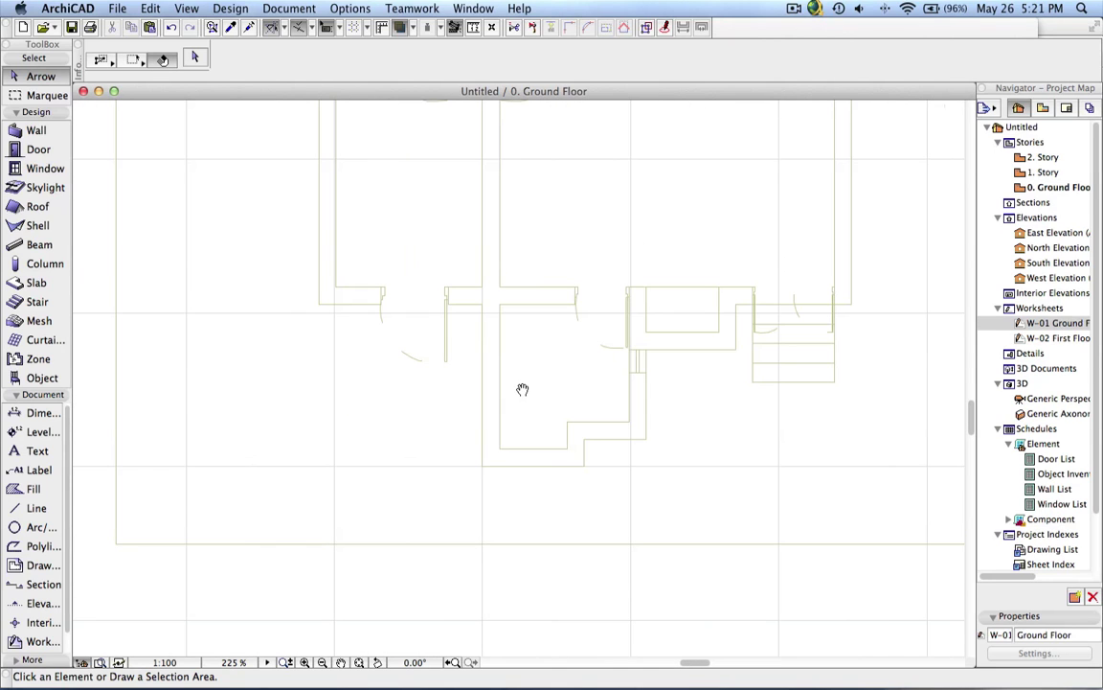
{"action": "left_click", "coordinate": [36, 130]}
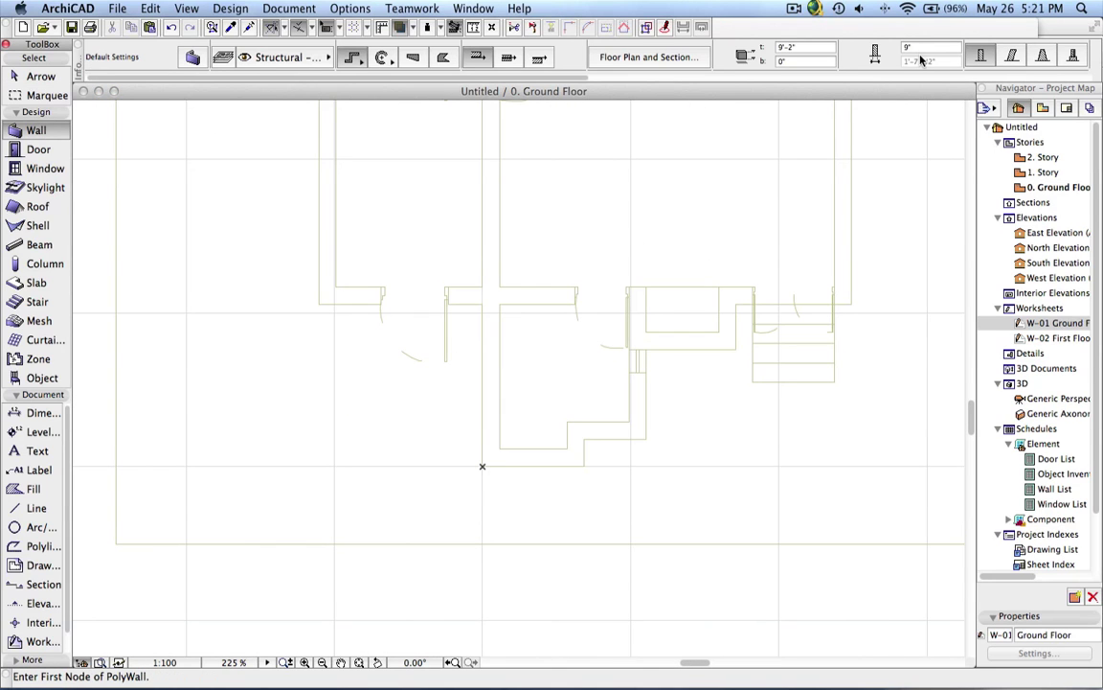
{"action": "scroll", "coordinate": [518, 290], "scroll_direction": "up", "scroll_amount": 3}
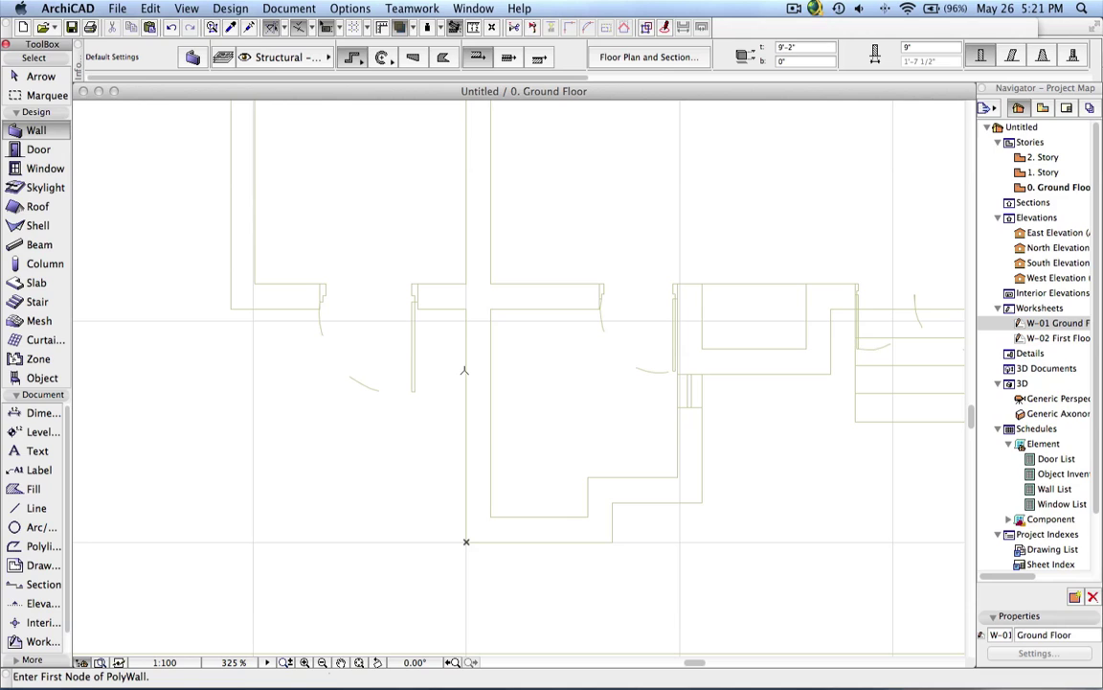
{"action": "key", "text": "m"}
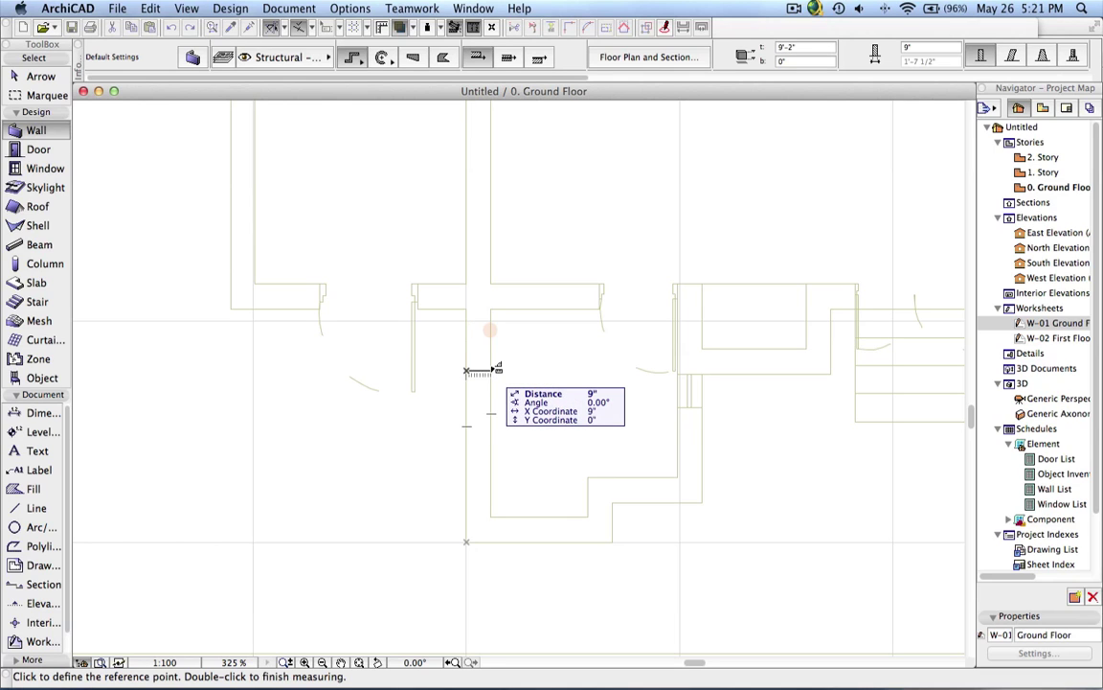
{"action": "key", "text": "Escape"}
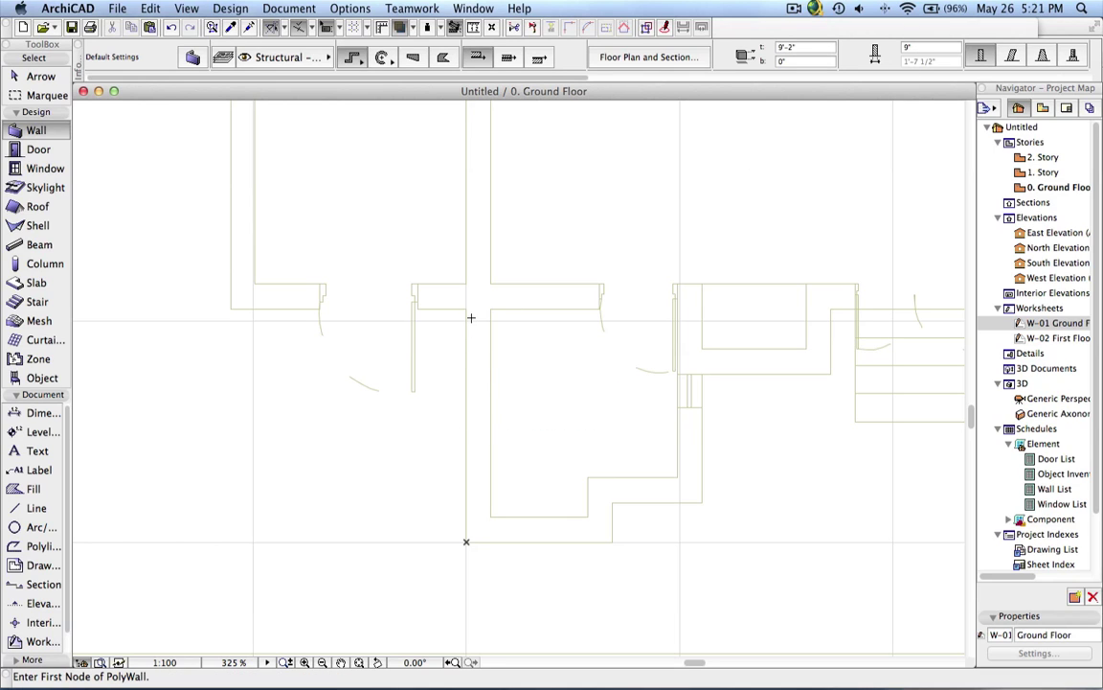
{"action": "left_click", "coordinate": [466, 310]}
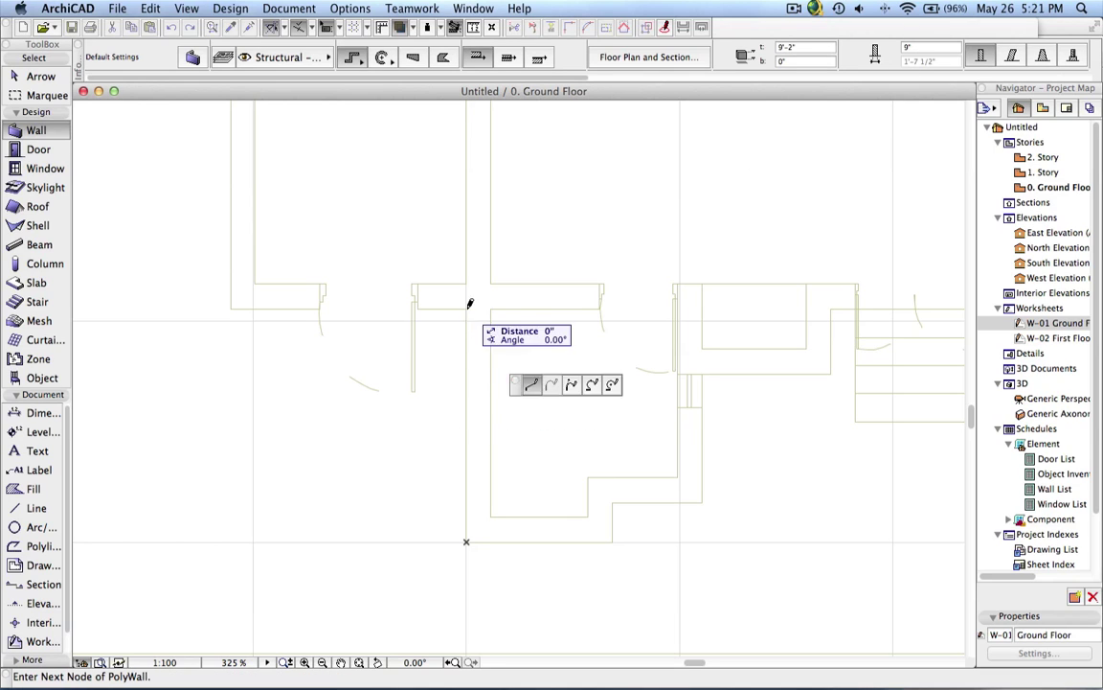
{"action": "left_click", "coordinate": [466, 541]}
{"action": "left_click", "coordinate": [613, 541]}
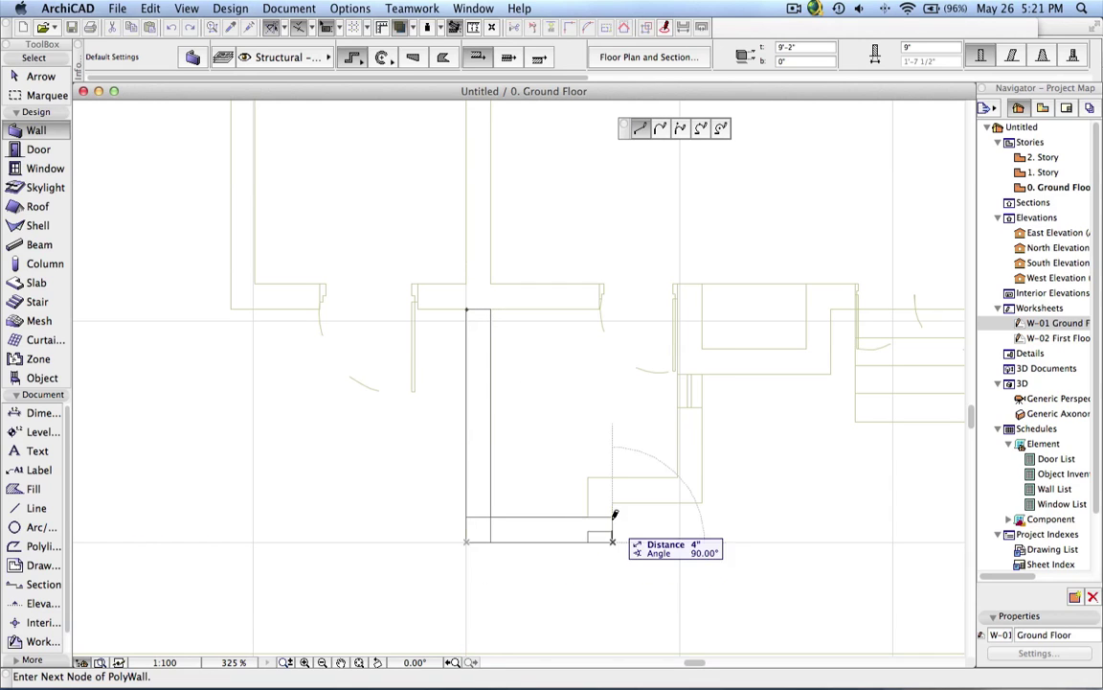
{"action": "left_click", "coordinate": [613, 502]}
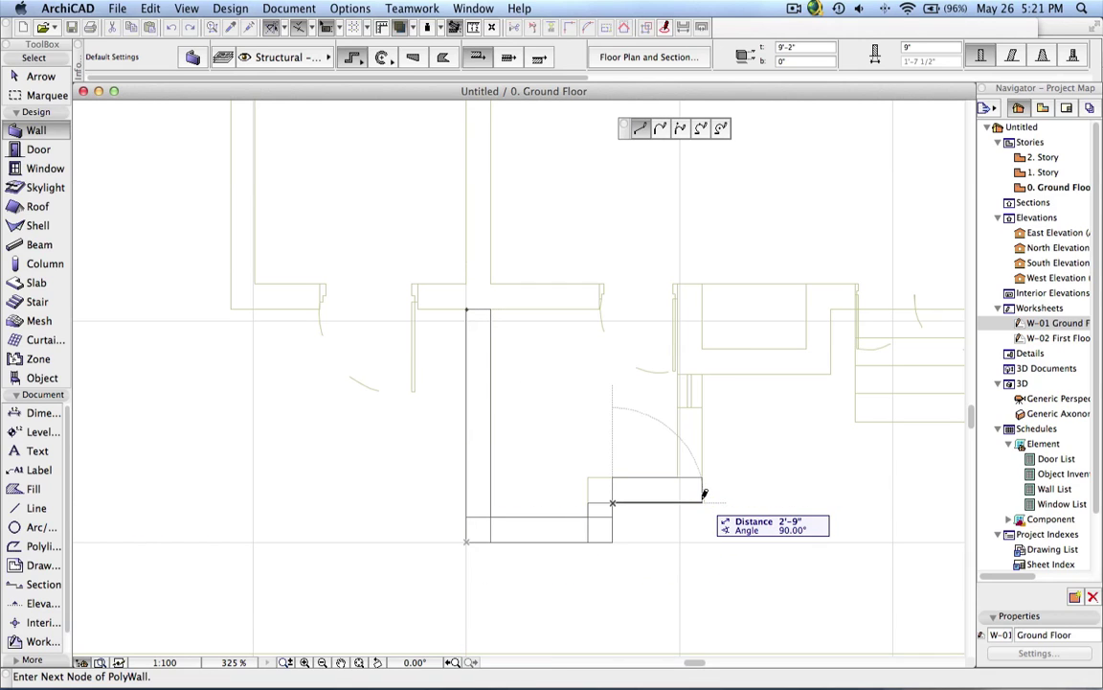
{"action": "left_click", "coordinate": [702, 503]}
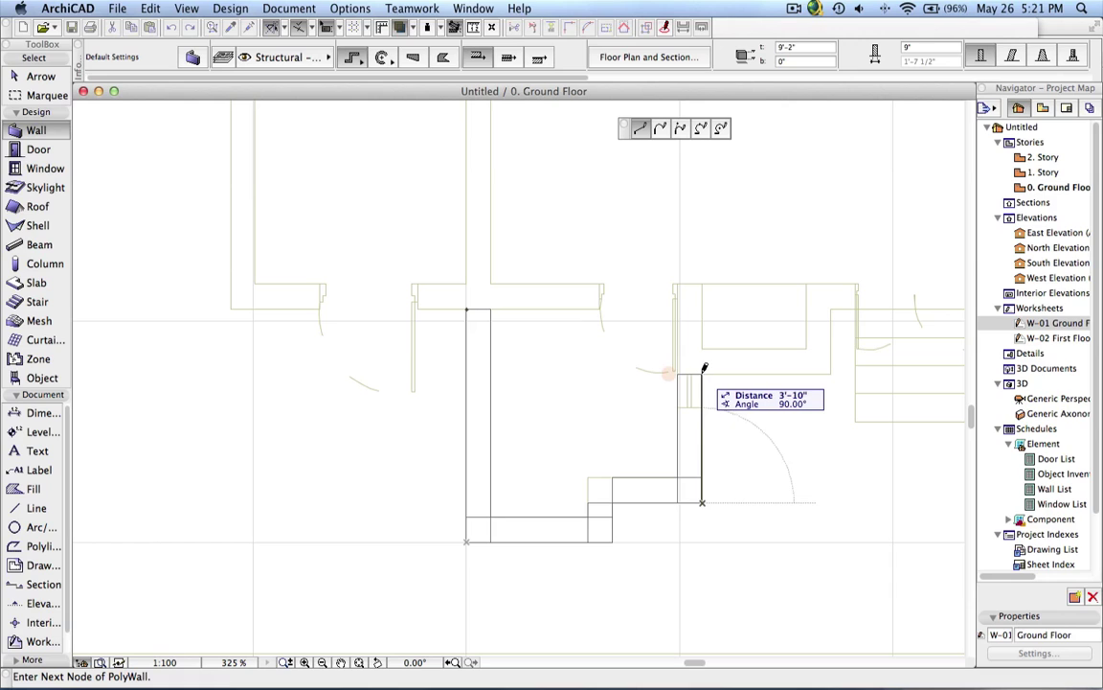
{"action": "double_click", "coordinate": [703, 373]}
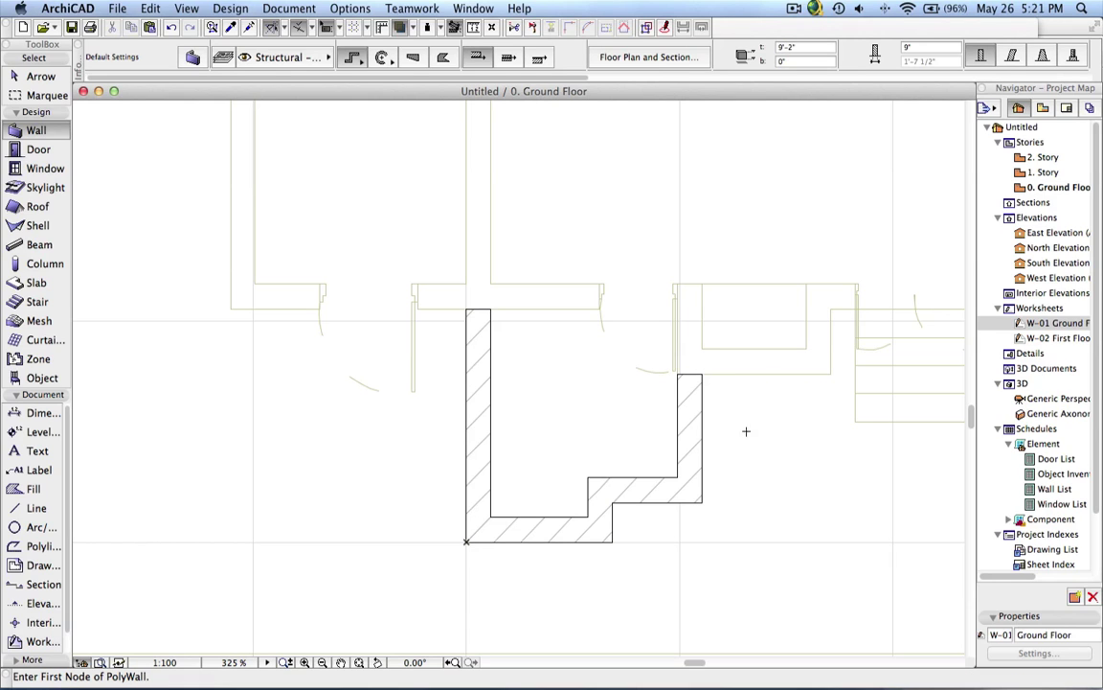
{"action": "scroll", "coordinate": [600, 333], "scroll_direction": "down", "scroll_amount": 3}
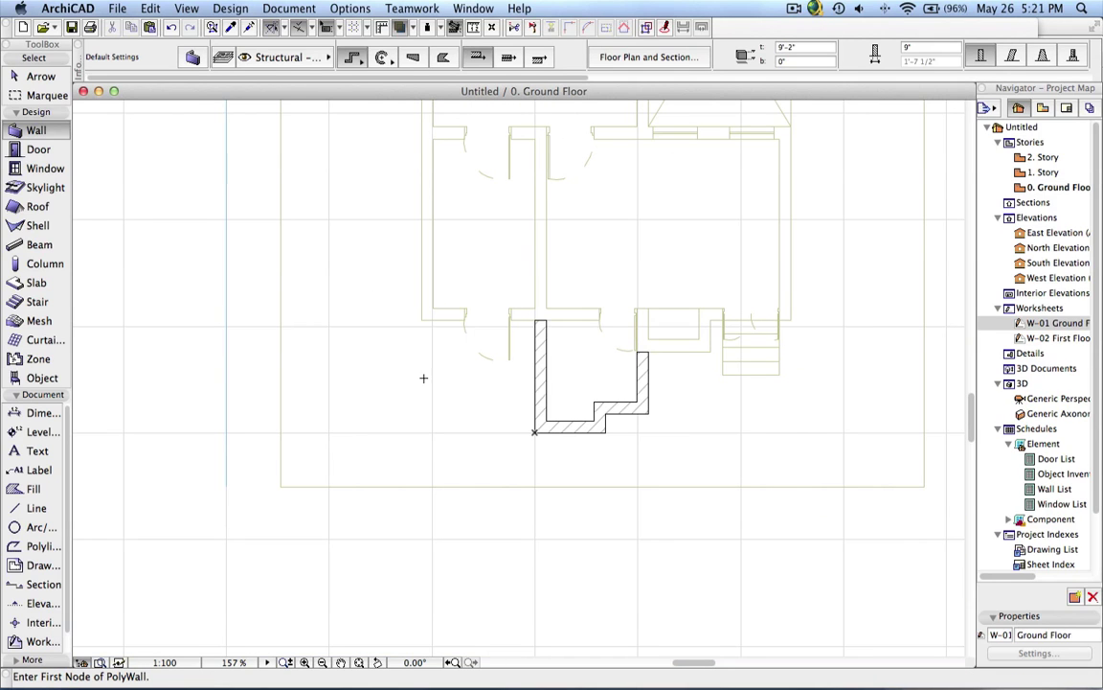
Open the 1. Story plan and show W-02 First Floor as its trace reference
{"action": "double_click", "coordinate": [1040, 174]}
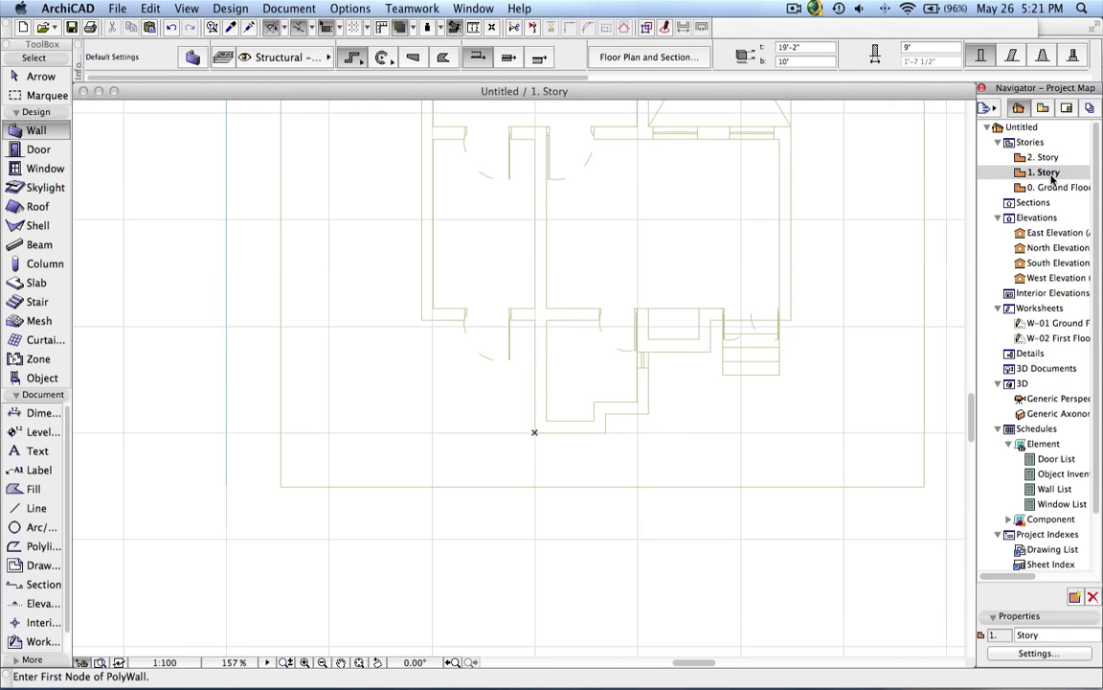
{"action": "right_click", "coordinate": [1068, 341]}
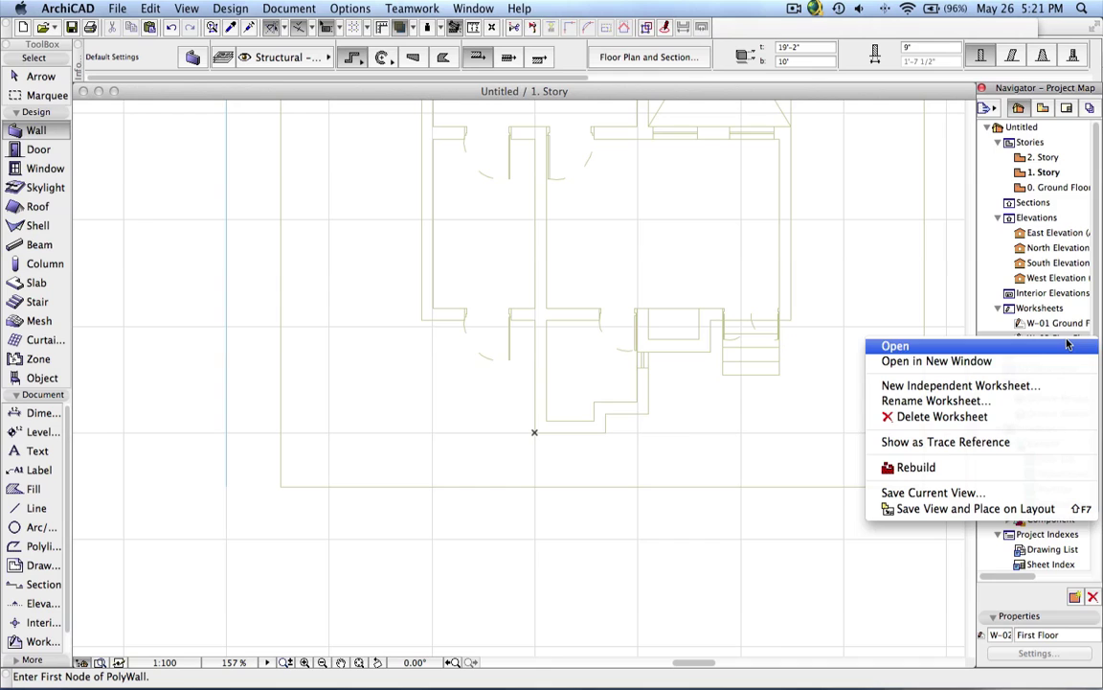
{"action": "left_click", "coordinate": [977, 443]}
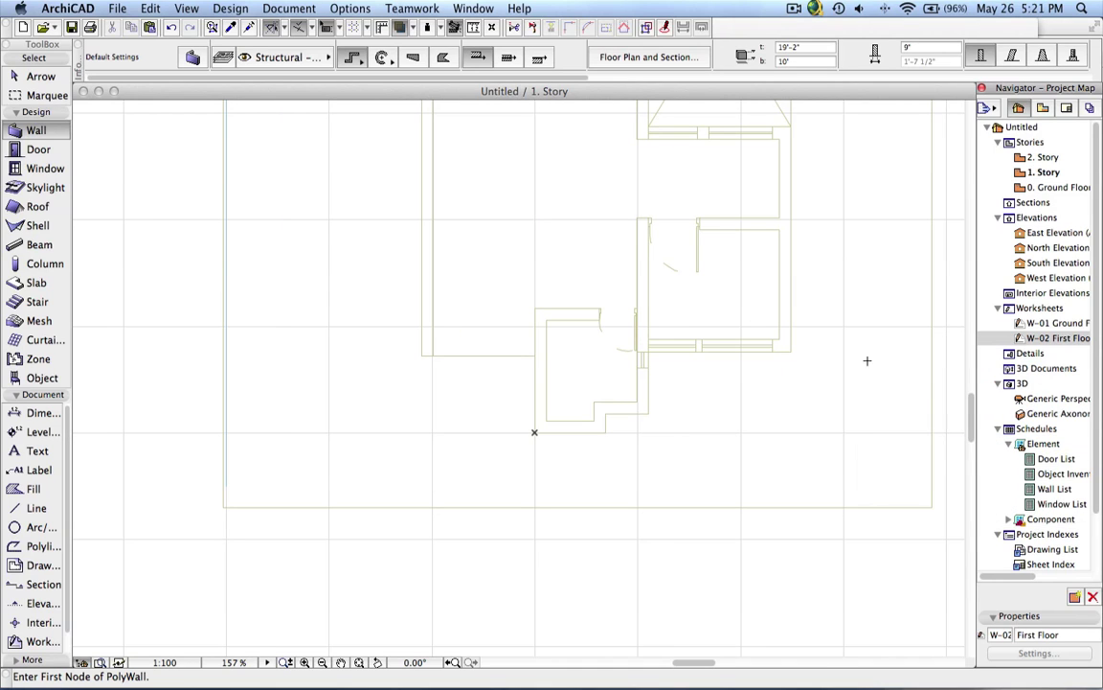
{"action": "scroll", "coordinate": [501, 463], "scroll_direction": "down", "scroll_amount": 2}
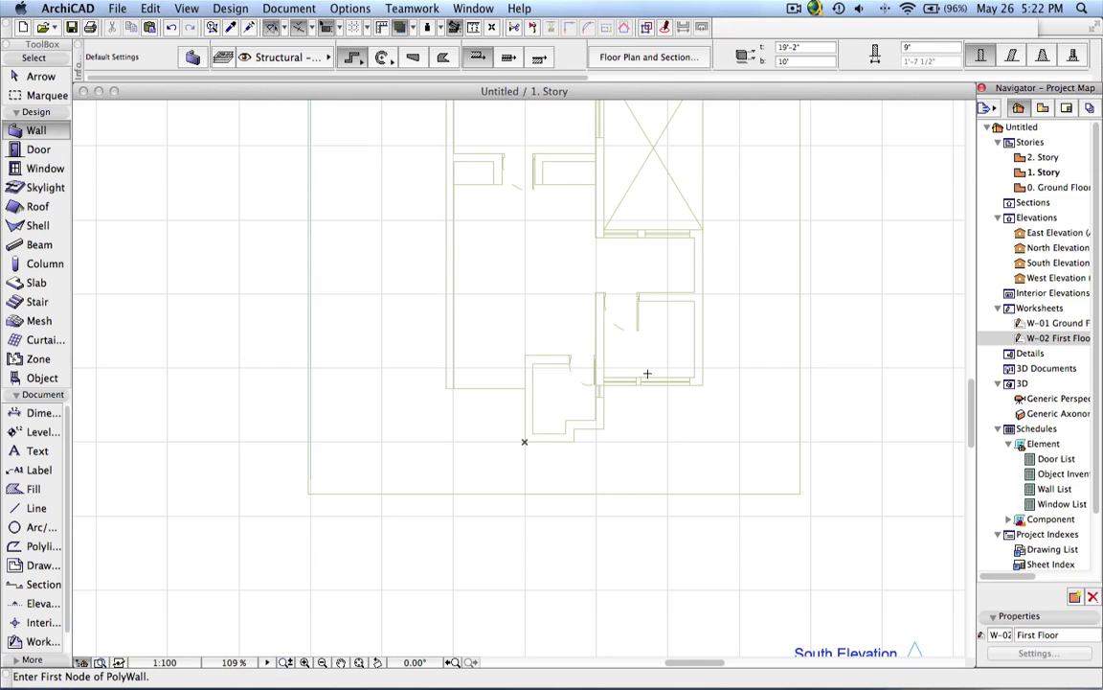
Trace a stepped polywall along the lower first-floor outline to the existing wall, then view it in 3D
{"action": "scroll", "coordinate": [582, 438], "scroll_direction": "up", "scroll_amount": 5}
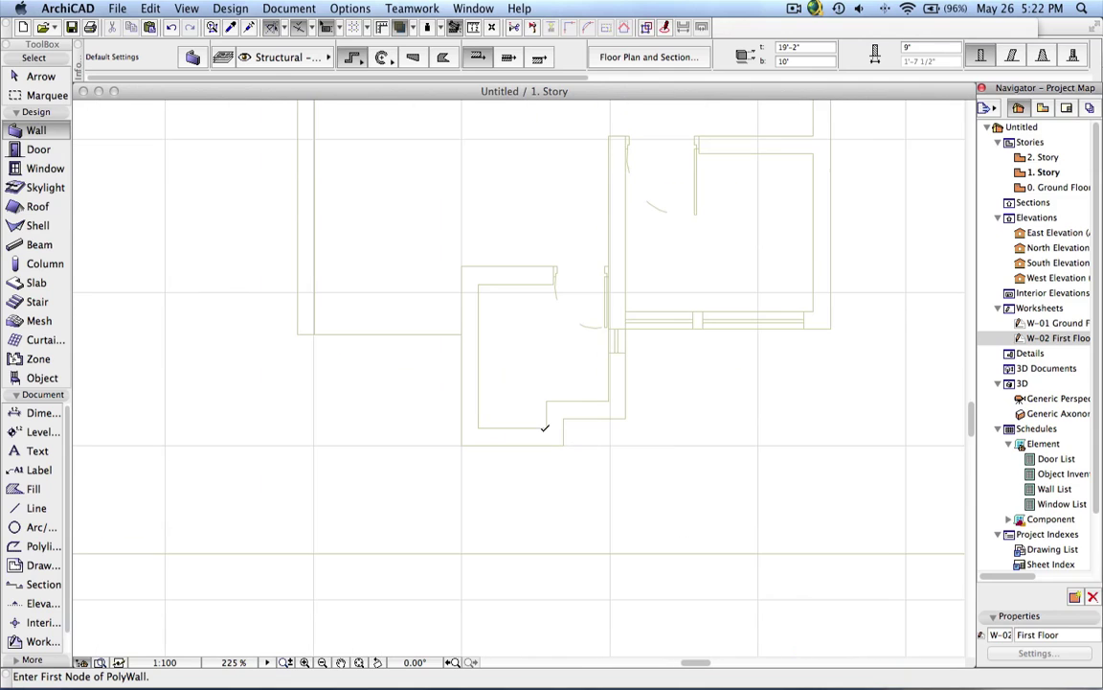
{"action": "left_click", "coordinate": [462, 334]}
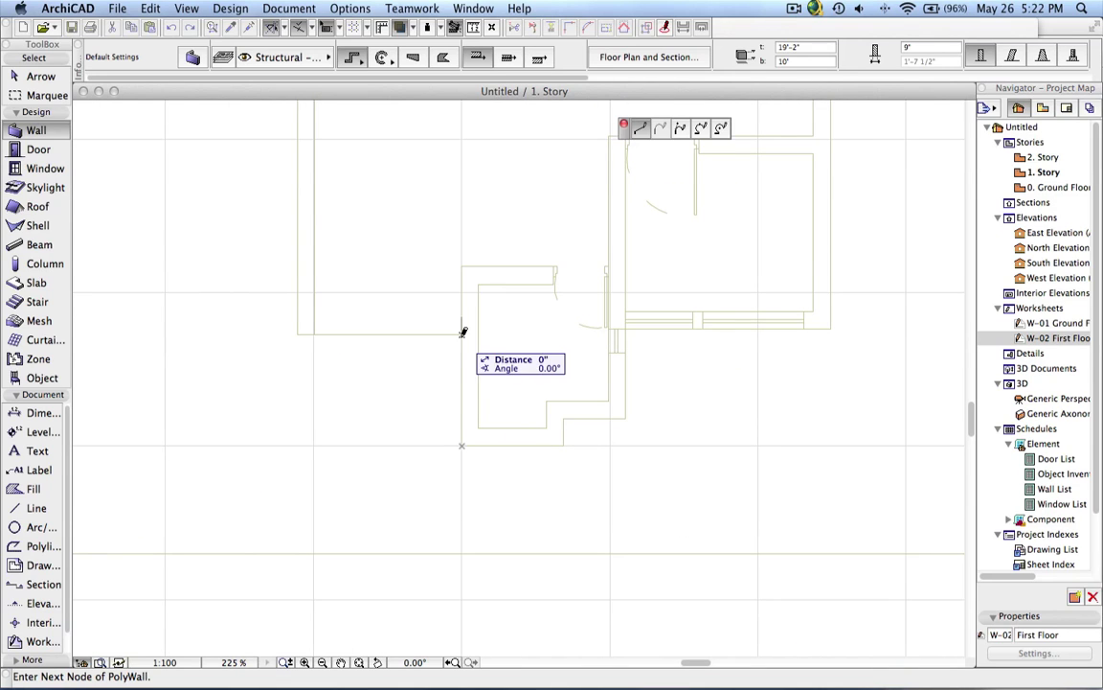
{"action": "left_click", "coordinate": [462, 445]}
{"action": "left_click", "coordinate": [562, 444]}
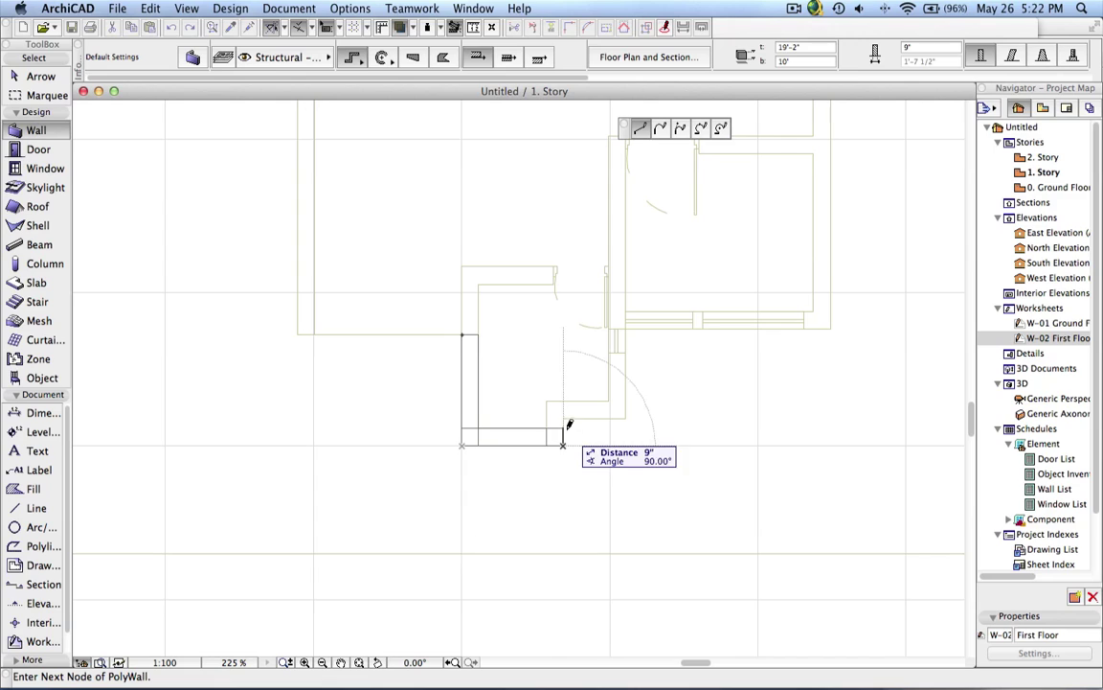
{"action": "left_click", "coordinate": [562, 417]}
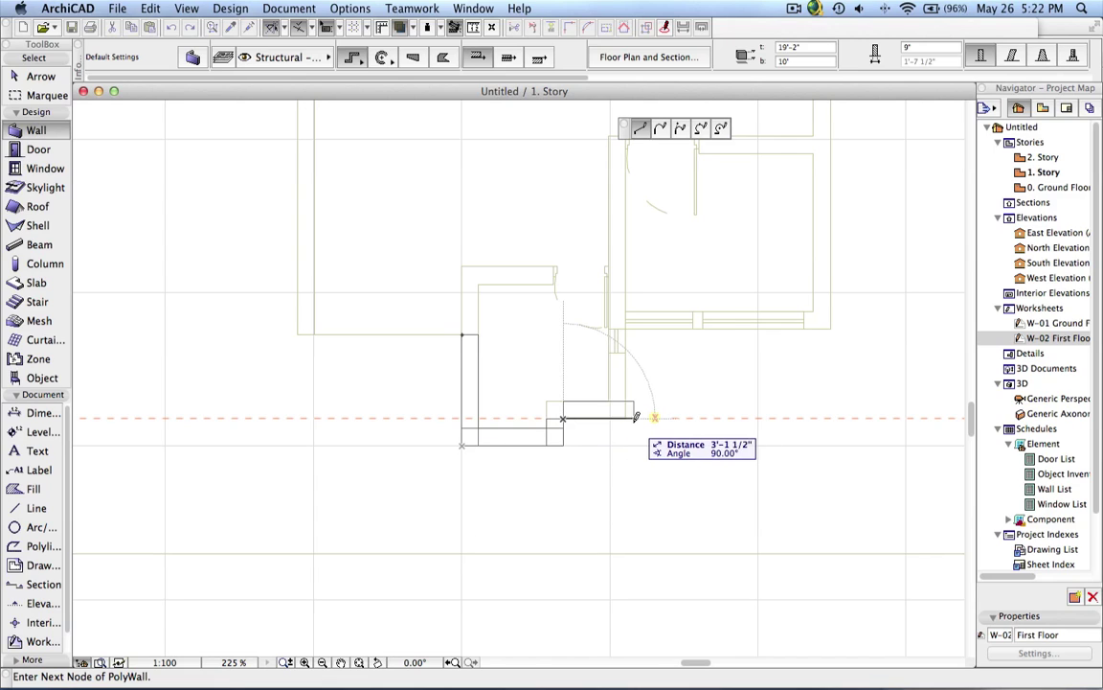
{"action": "double_click", "coordinate": [630, 417]}
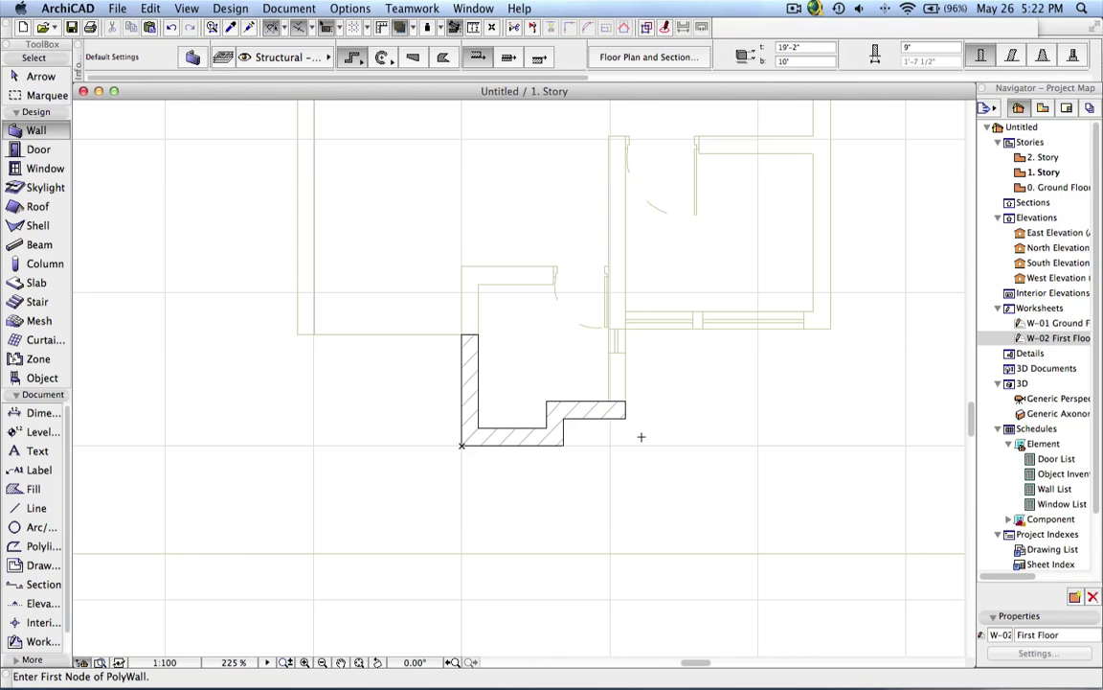
{"action": "key", "text": "F3"}
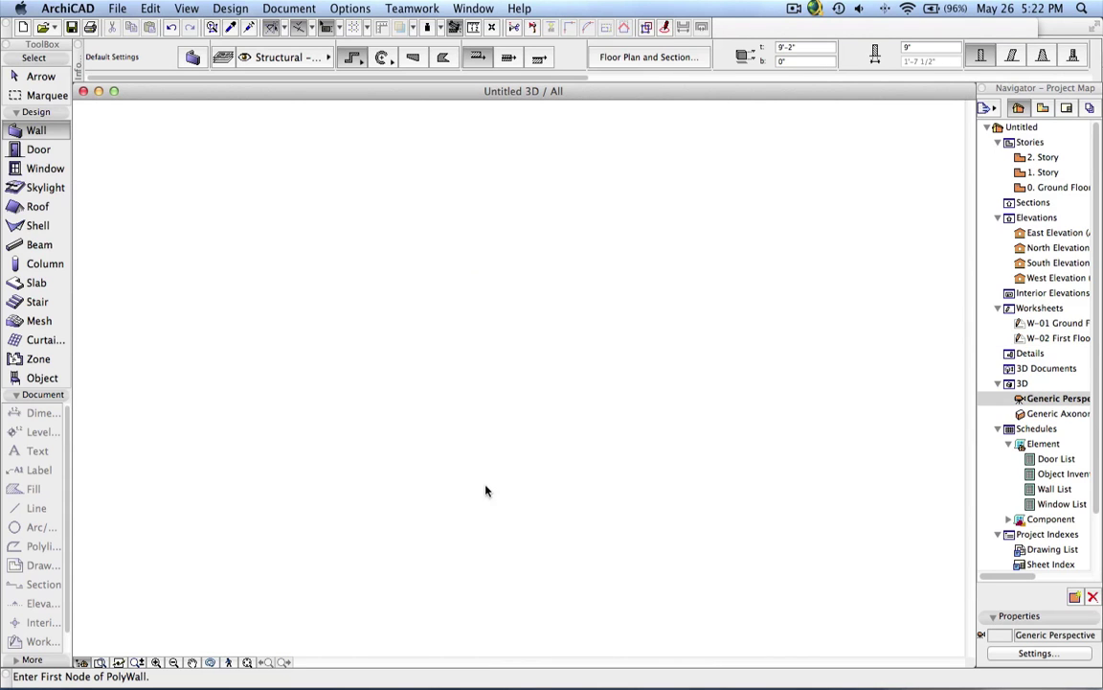
Raise the five lower walls' top height to 10 in 3D, then go back to the 1. Story plan
{"action": "middle_click_drag", "start_coordinate": [330, 466], "coordinate": [807, 431], "text": "shift"}
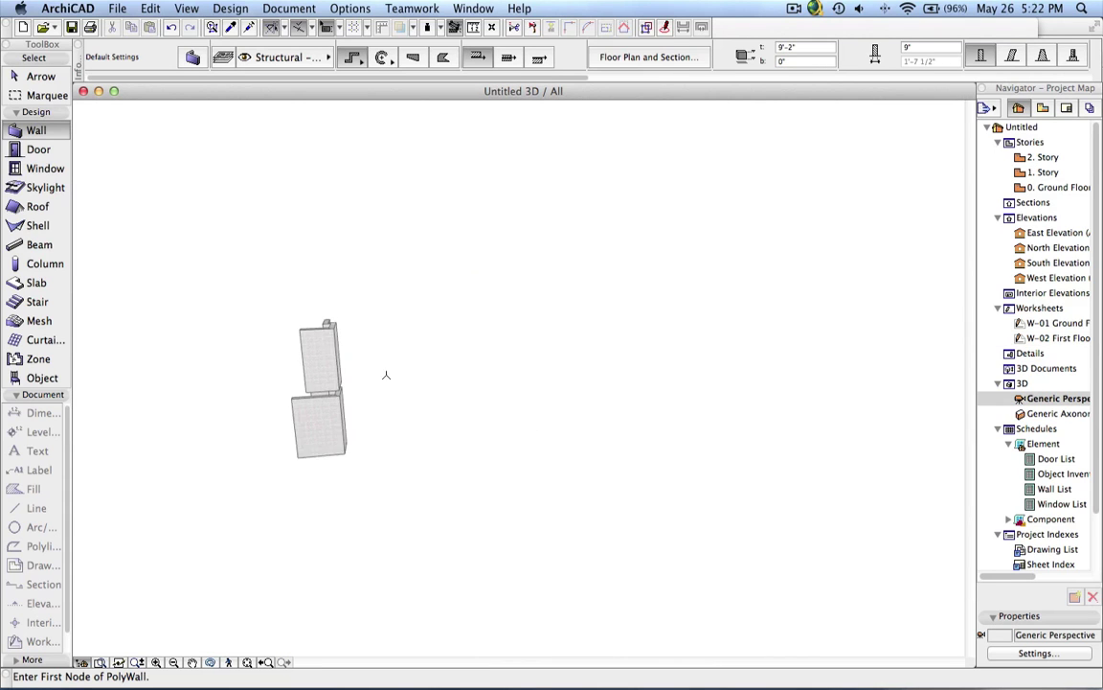
{"action": "scroll", "coordinate": [272, 360], "scroll_direction": "up", "scroll_amount": 3}
{"action": "middle_click_drag", "start_coordinate": [272, 360], "coordinate": [477, 372], "text": "shift"}
{"action": "key", "text": "super+a"}
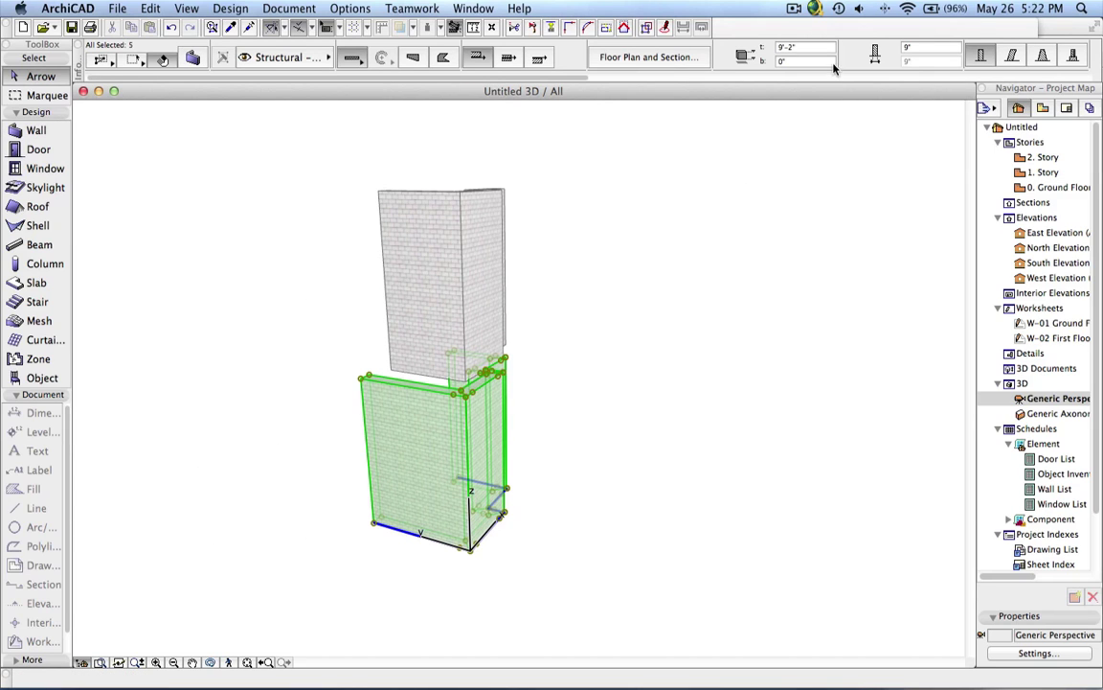
{"action": "left_click", "coordinate": [795, 46]}
{"action": "type", "text": "10"}
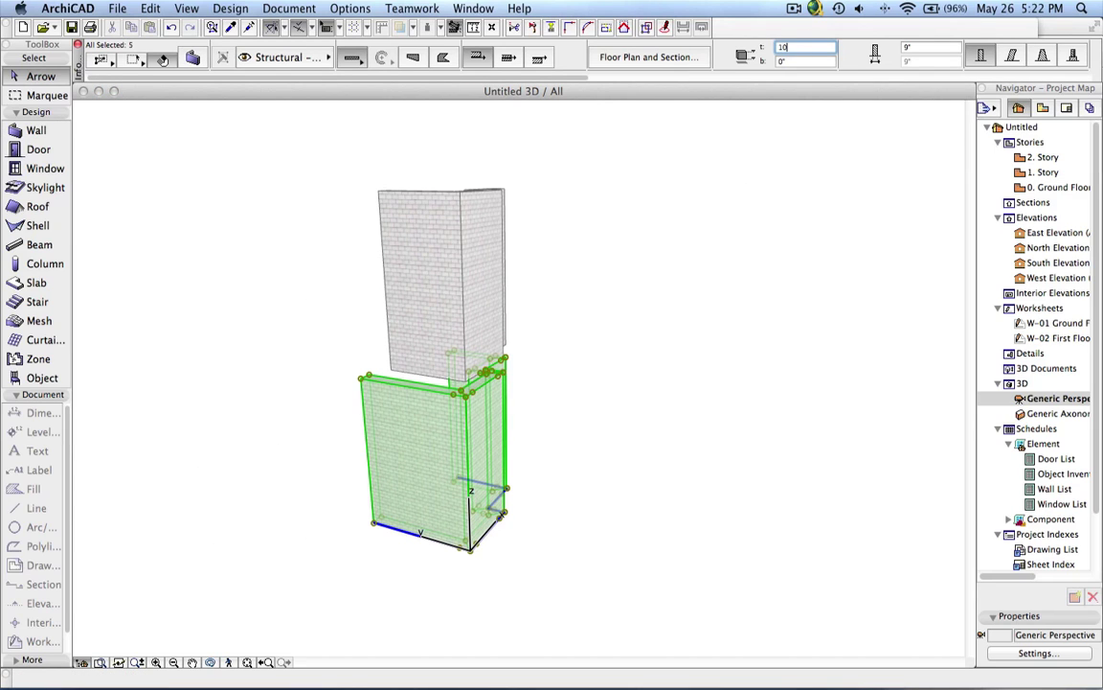
{"action": "key", "text": "Return"}
{"action": "left_click", "coordinate": [714, 328]}
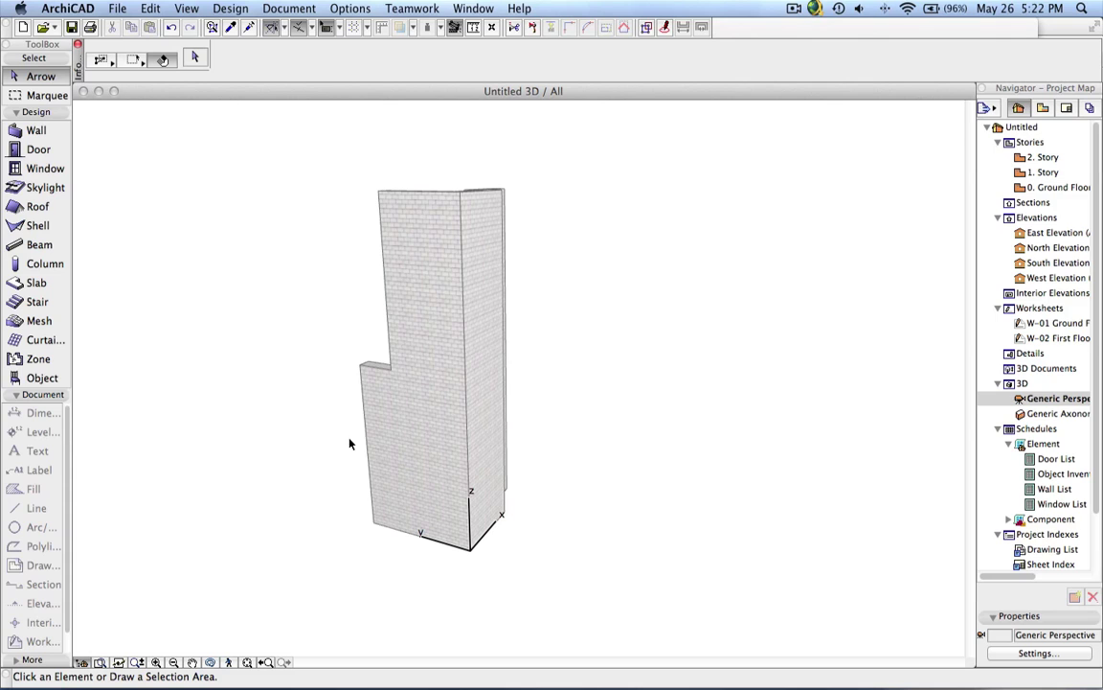
{"action": "left_click_drag", "start_coordinate": [424, 423], "coordinate": [611, 446]}
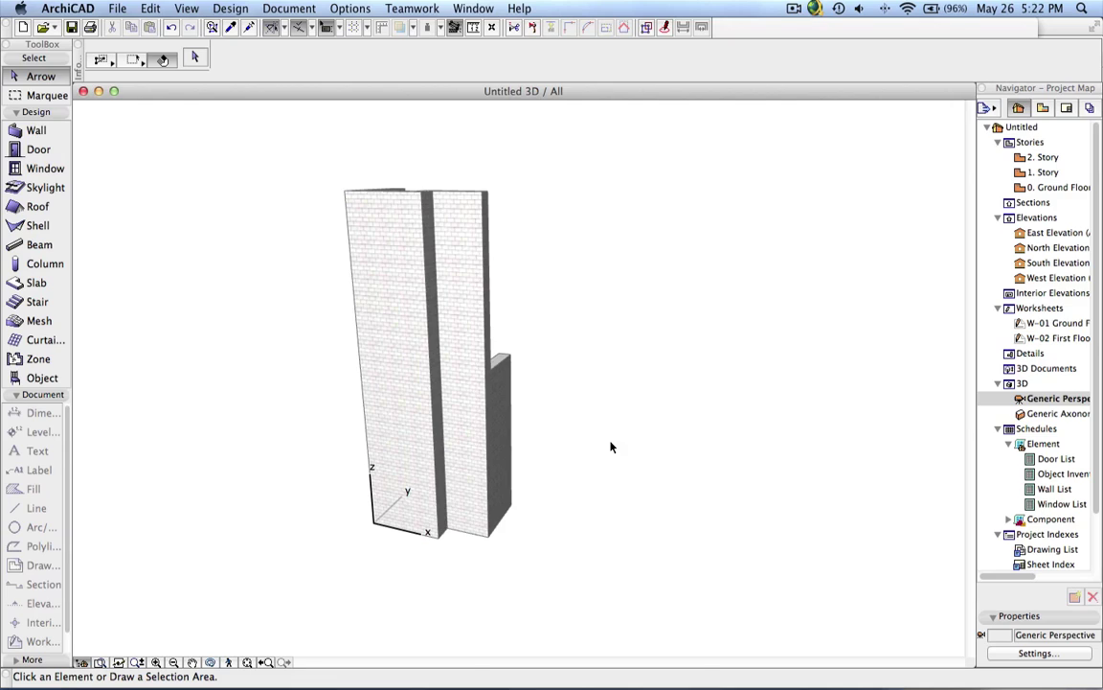
{"action": "key", "text": "F2"}
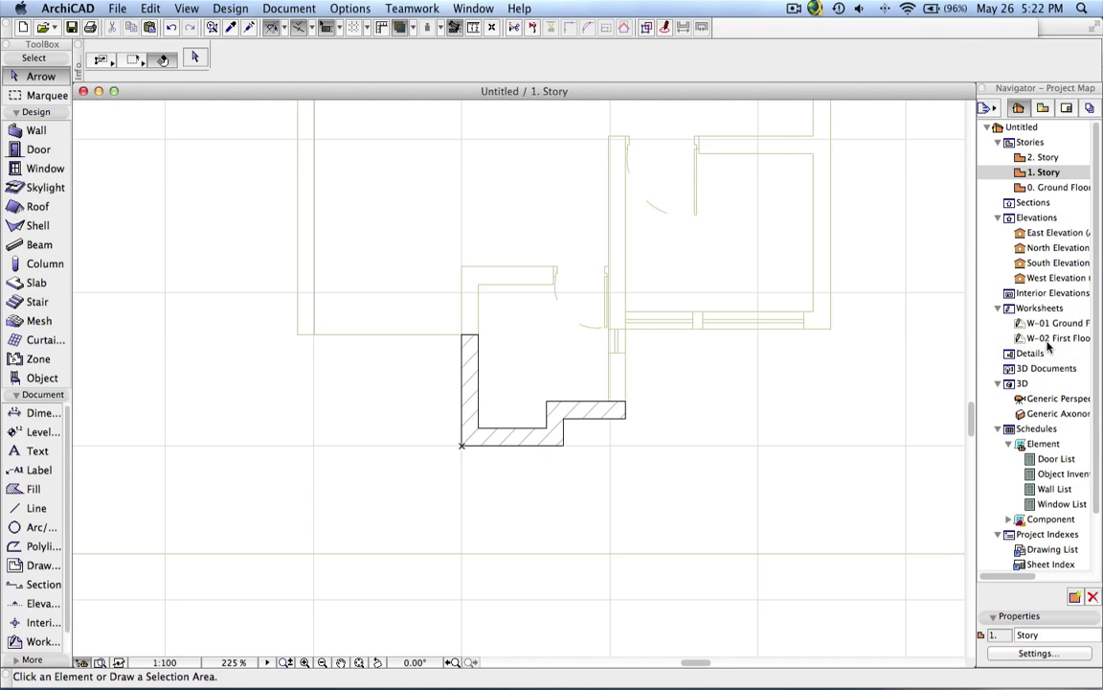
{"action": "scroll", "coordinate": [684, 392], "scroll_direction": "down", "scroll_amount": 6}
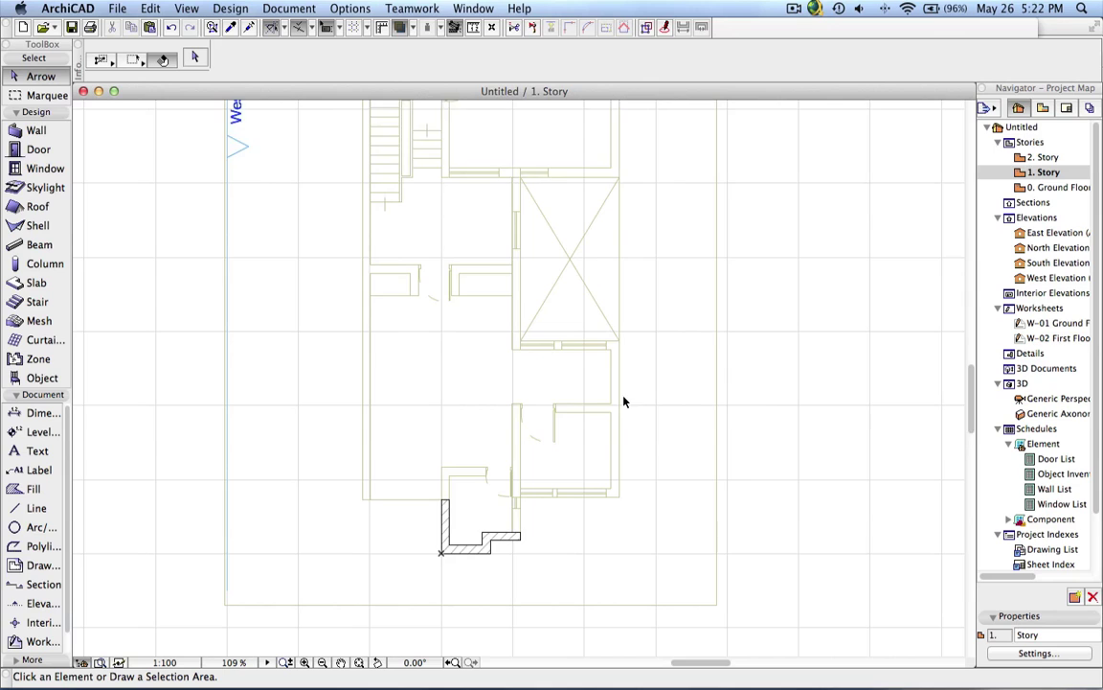
{"action": "scroll", "coordinate": [632, 355], "scroll_direction": "up", "scroll_amount": 2}
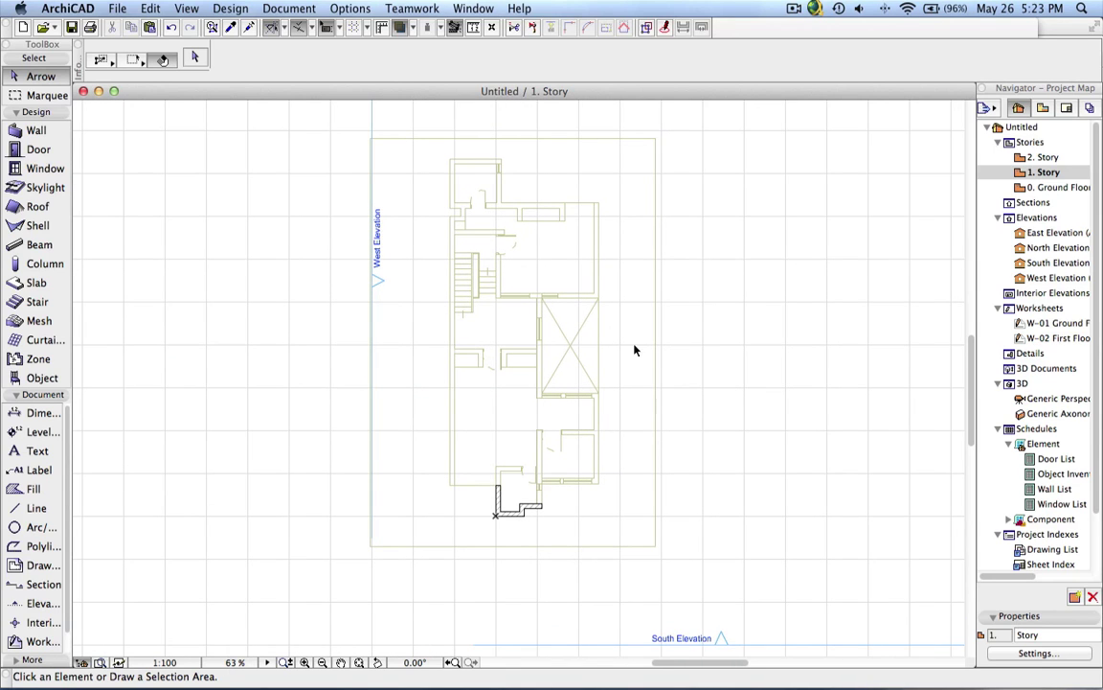
{"action": "scroll", "coordinate": [599, 318], "scroll_direction": "up", "scroll_amount": 1}
{"action": "scroll", "coordinate": [594, 310], "scroll_direction": "up", "scroll_amount": 1}
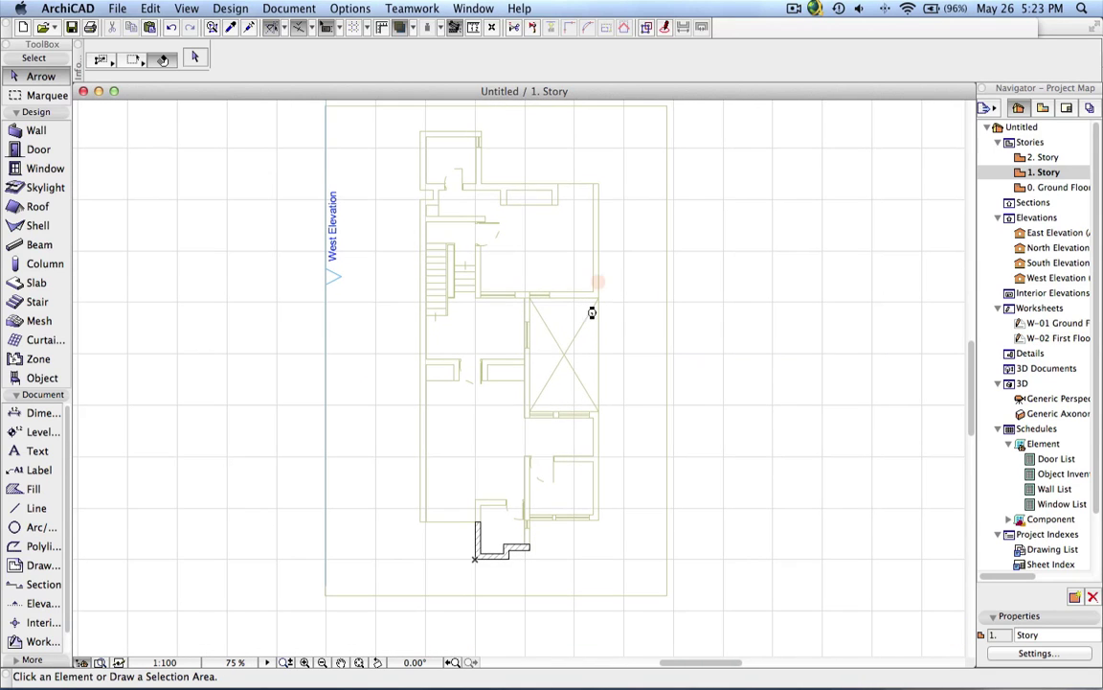
{"action": "left_click", "coordinate": [412, 7]}
{"action": "mouse_move", "coordinate": [350, 8]}
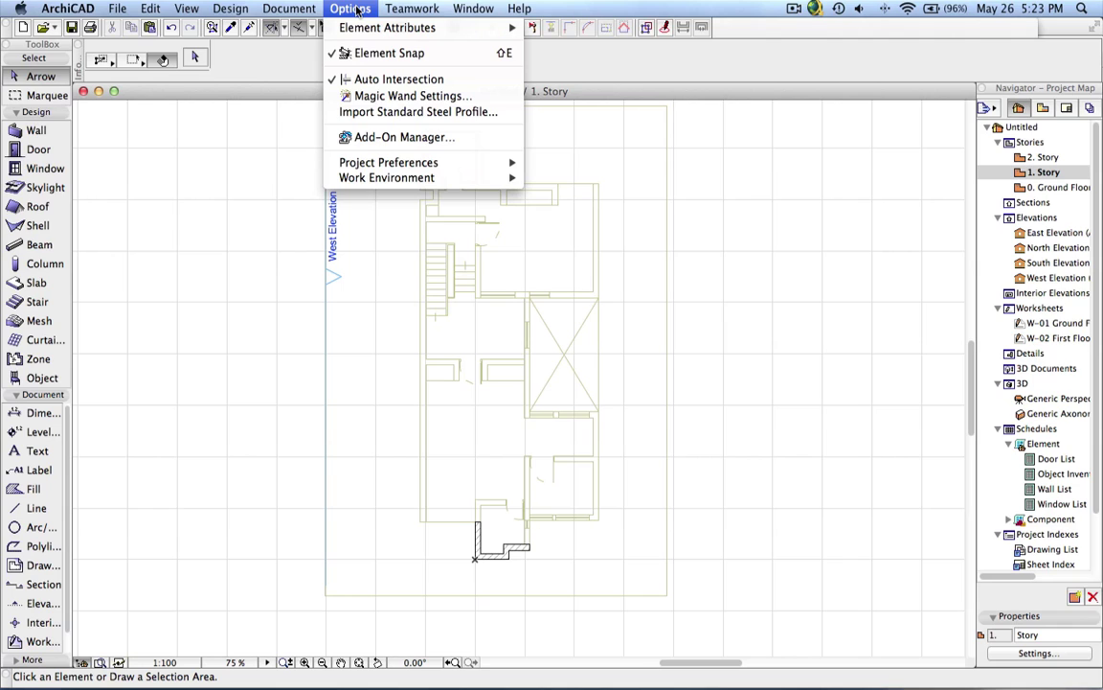
Open Window > Palettes > Quick Layers and move the palette to the drawing's top right
{"action": "mouse_move", "coordinate": [356, 32]}
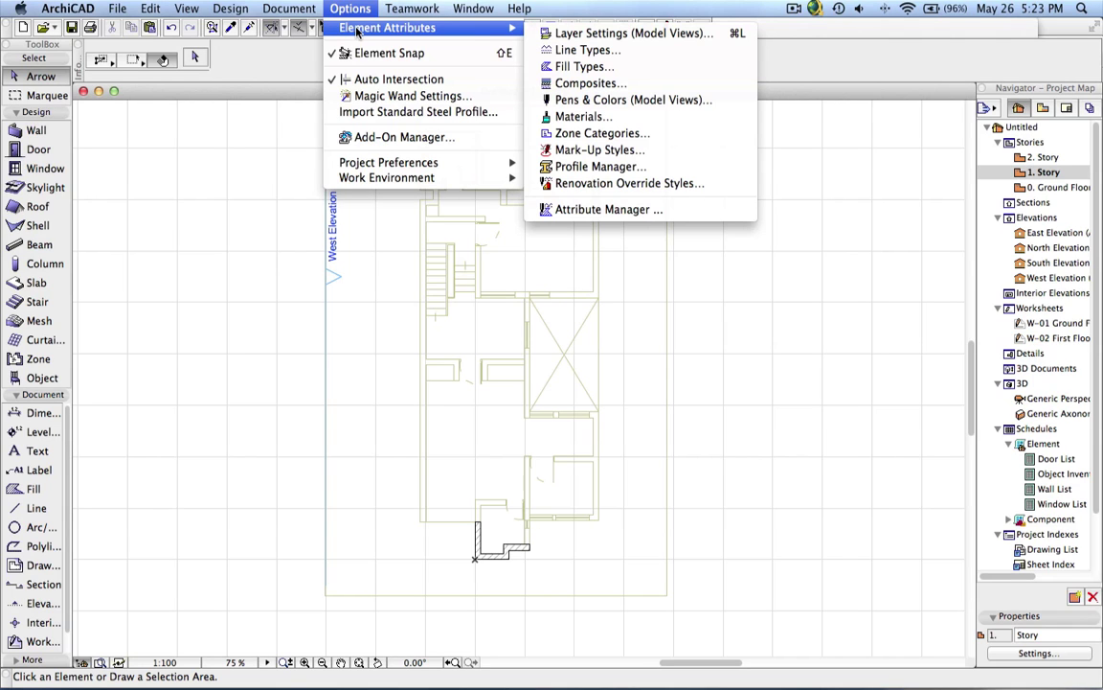
{"action": "mouse_move", "coordinate": [413, 171]}
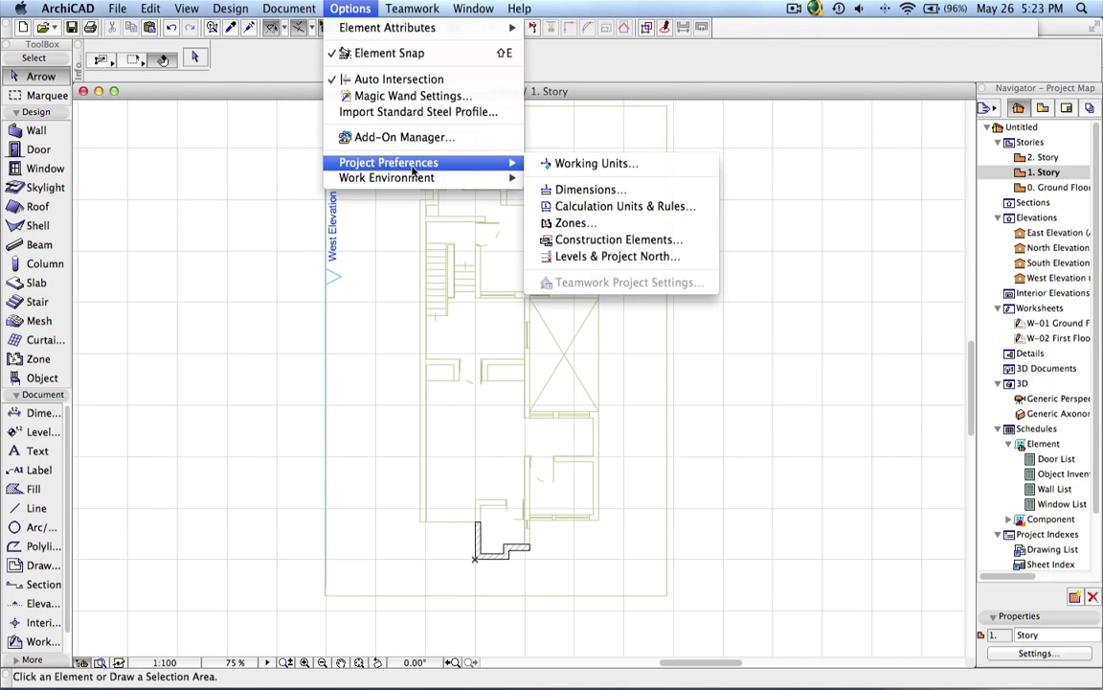
{"action": "mouse_move", "coordinate": [473, 8]}
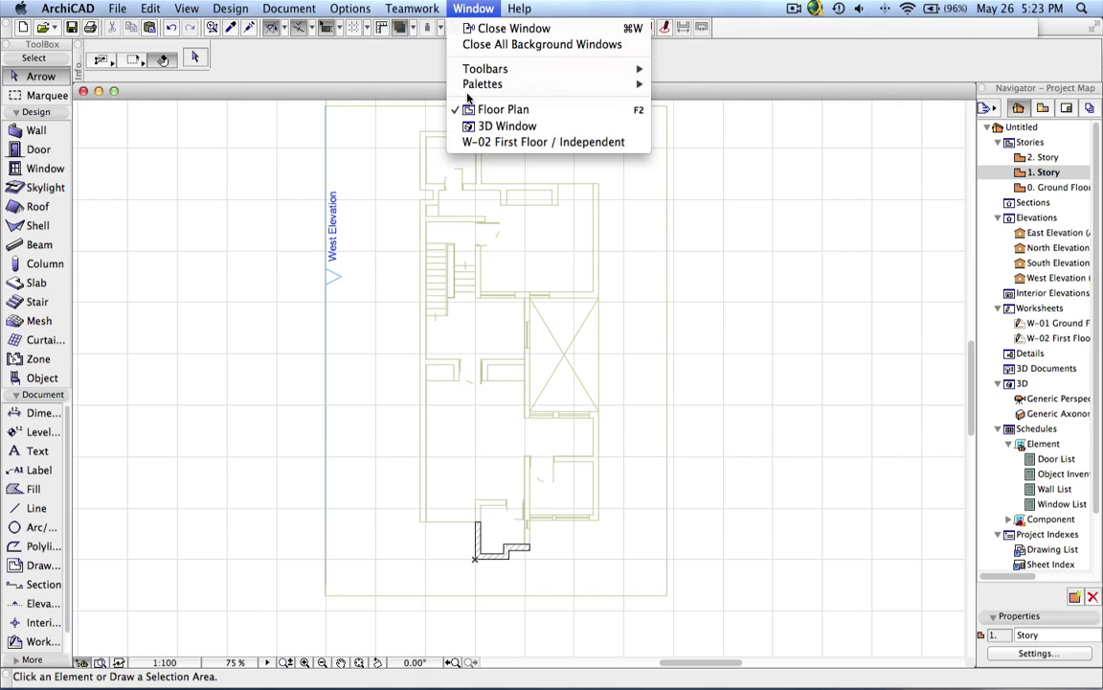
{"action": "mouse_move", "coordinate": [472, 86]}
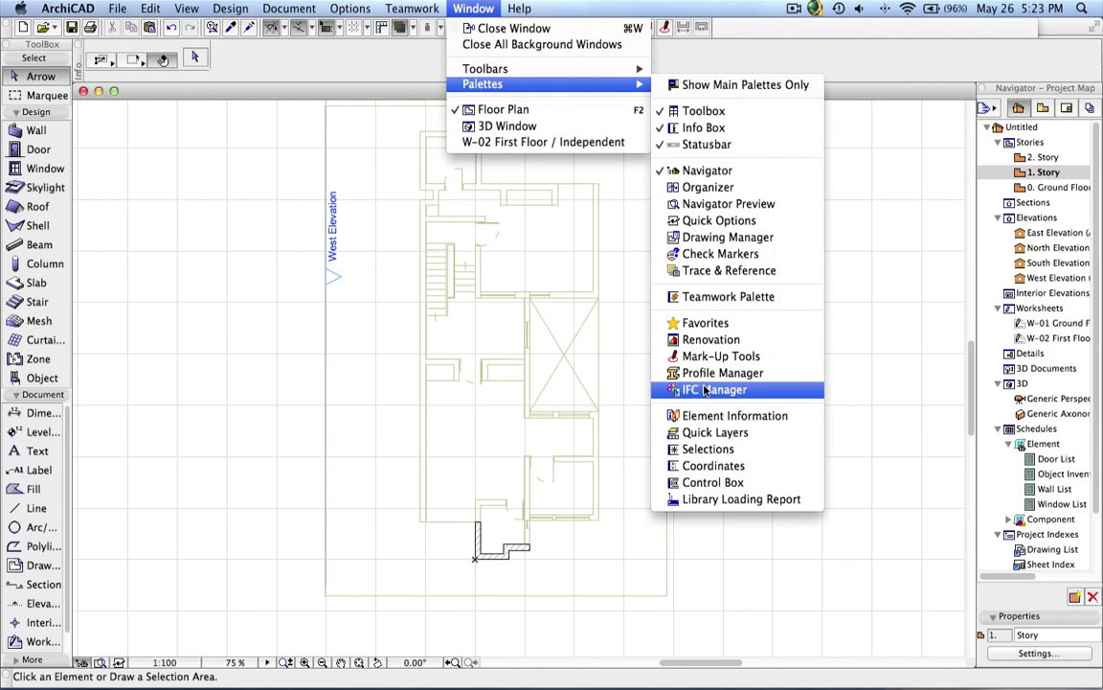
{"action": "left_click", "coordinate": [720, 433]}
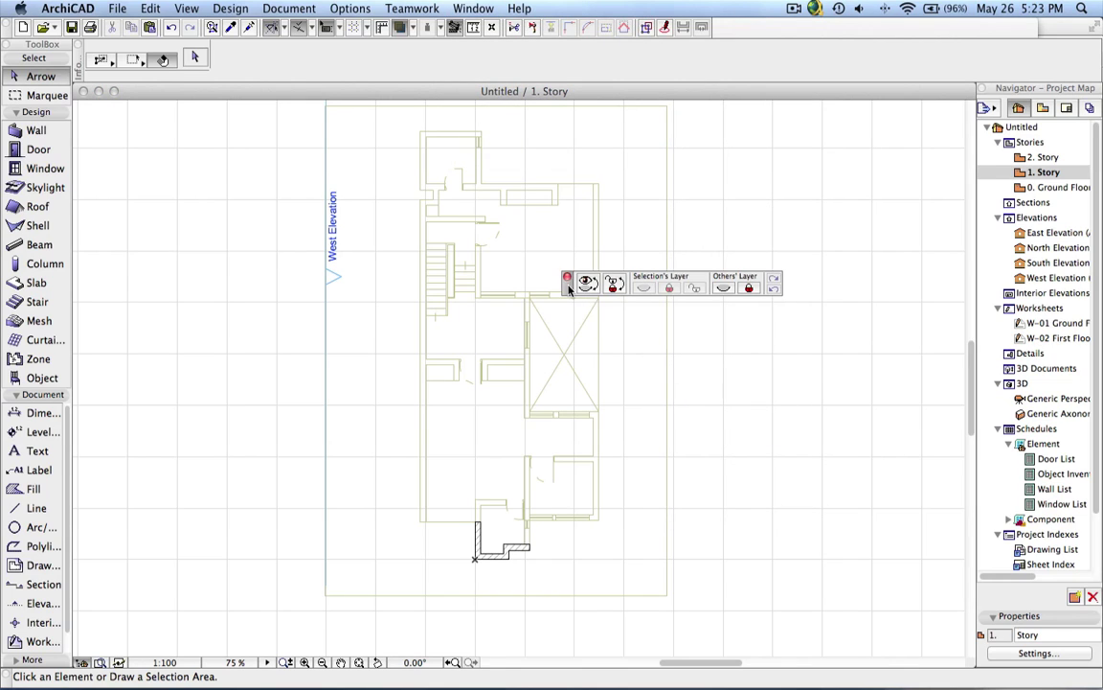
{"action": "left_click_drag", "start_coordinate": [569, 290], "coordinate": [683, 106]}
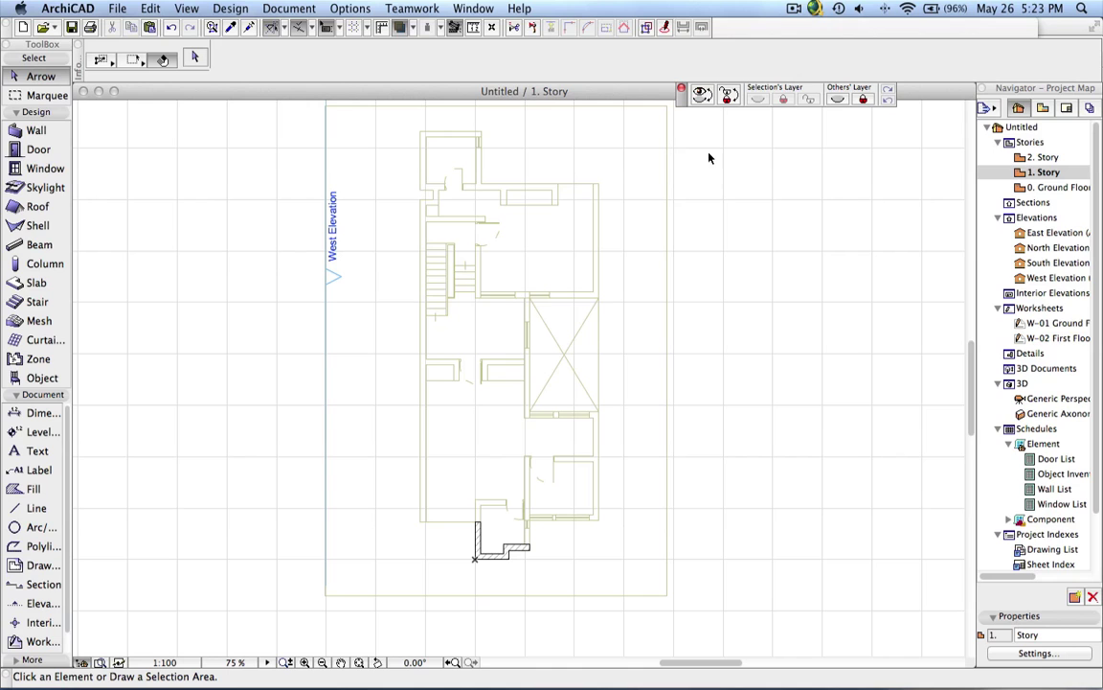
Open the W-01 Ground Floor worksheet, select all its elements, then clear the selection
{"action": "double_click", "coordinate": [1055, 326]}
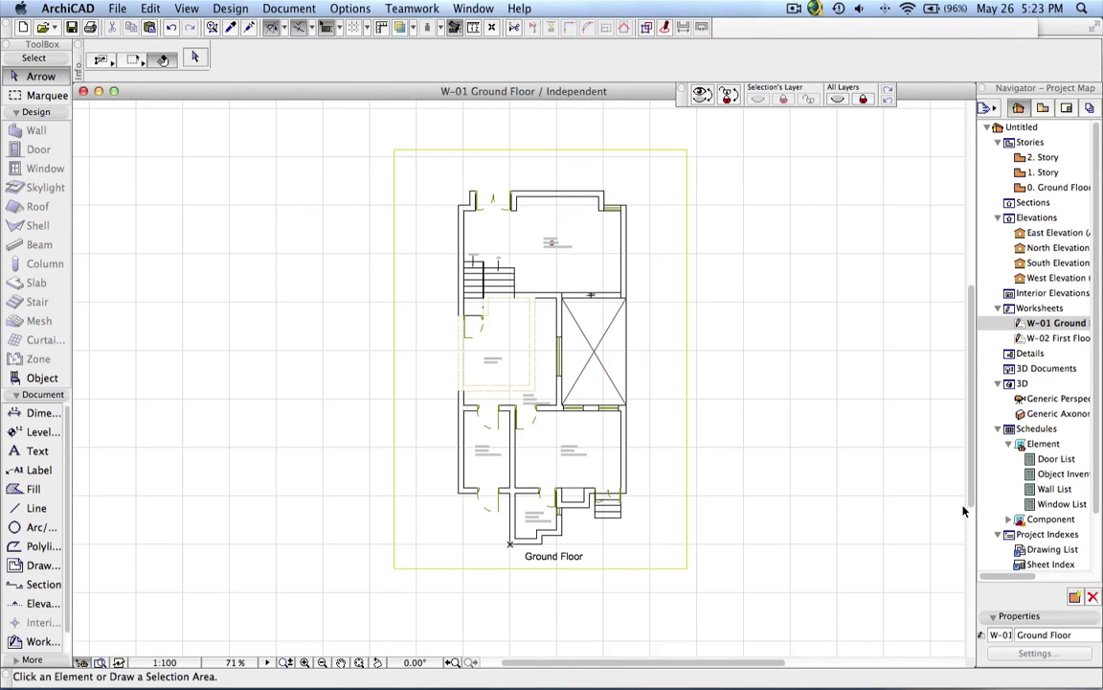
{"action": "scroll", "coordinate": [397, 589], "scroll_direction": "up", "scroll_amount": 5}
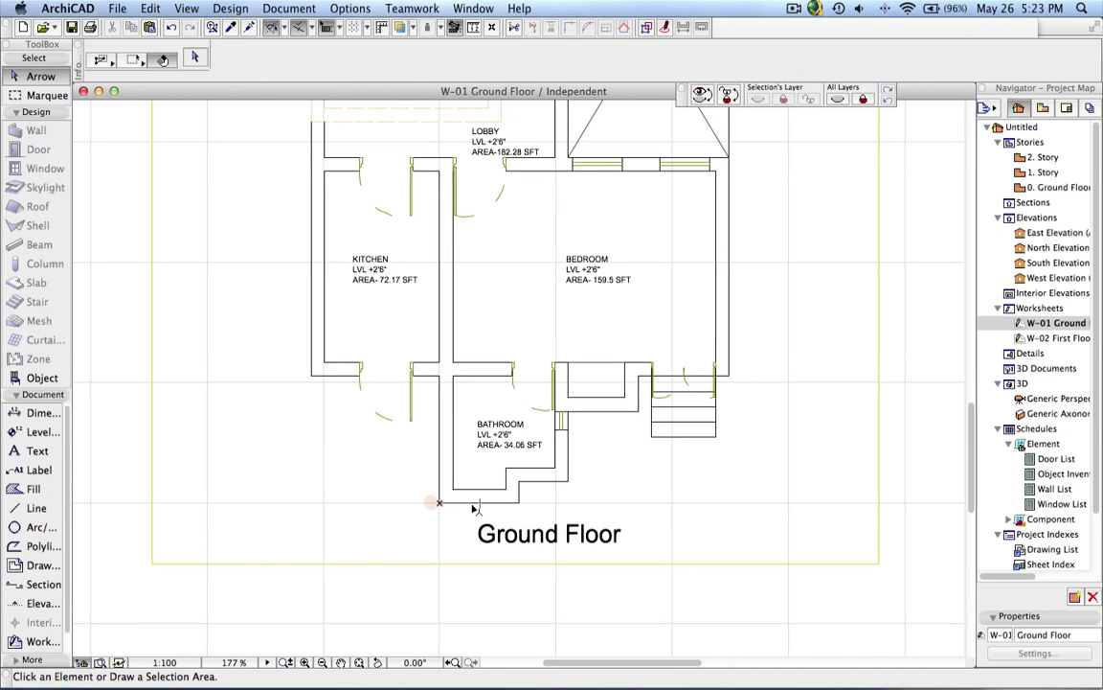
{"action": "key", "text": "super+a"}
{"action": "scroll", "coordinate": [469, 532], "scroll_direction": "down", "scroll_amount": 3}
{"action": "scroll", "coordinate": [471, 538], "scroll_direction": "down", "scroll_amount": 1}
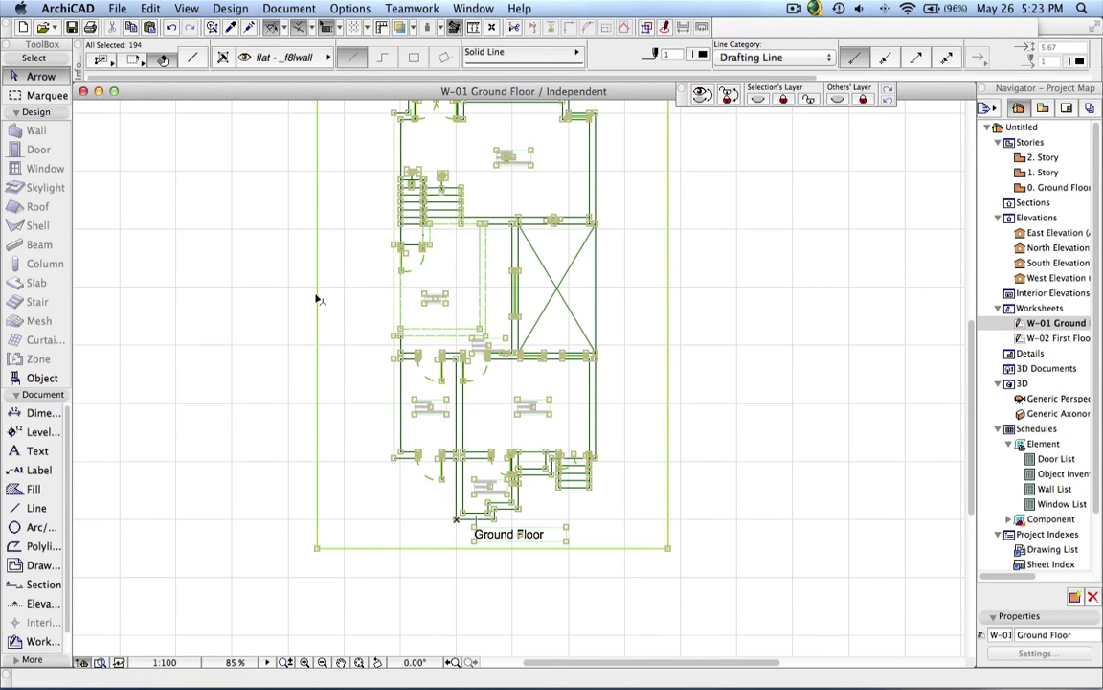
{"action": "key", "text": "Escape"}
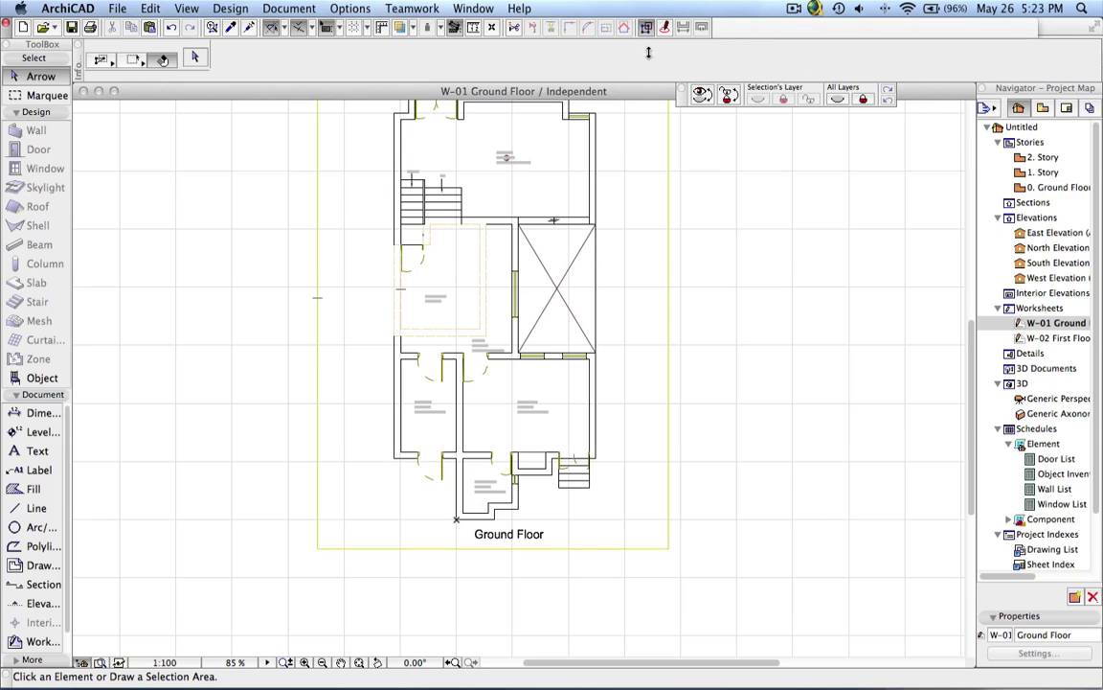
{"action": "scroll", "coordinate": [466, 530], "scroll_direction": "up", "scroll_amount": 5}
{"action": "scroll", "coordinate": [466, 530], "scroll_direction": "up", "scroll_amount": 2}
Check the layers of a wall line, the Ground Floor title, BATHROOM label and a door
{"action": "left_click", "coordinate": [452, 492]}
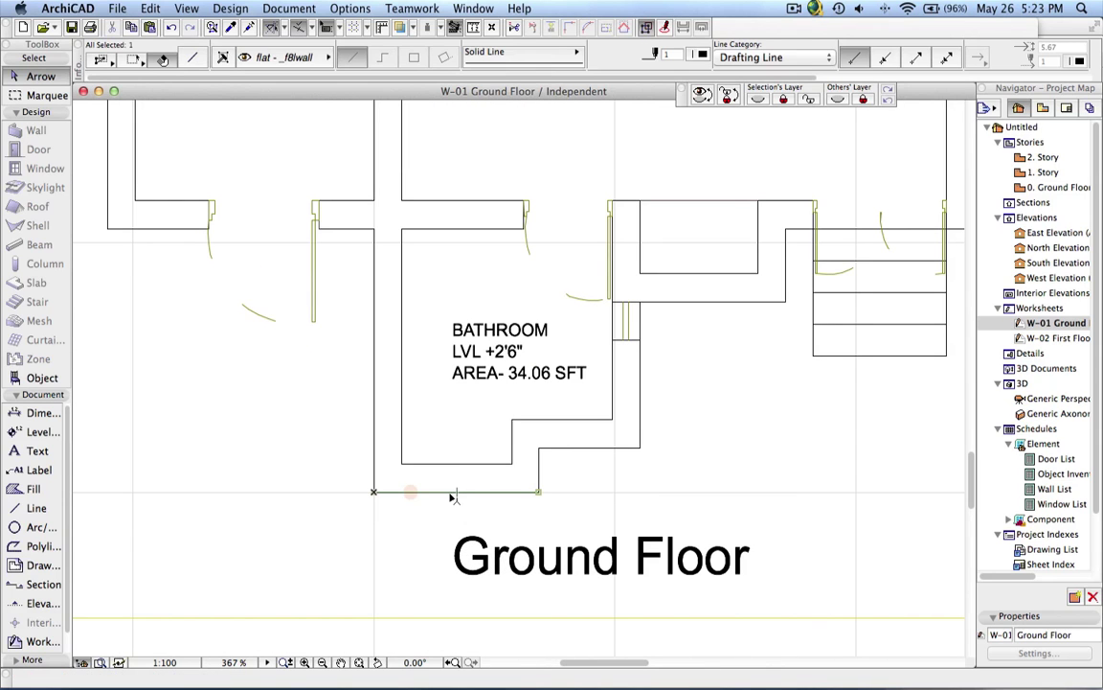
{"action": "left_click", "coordinate": [575, 551]}
{"action": "left_click", "coordinate": [465, 335]}
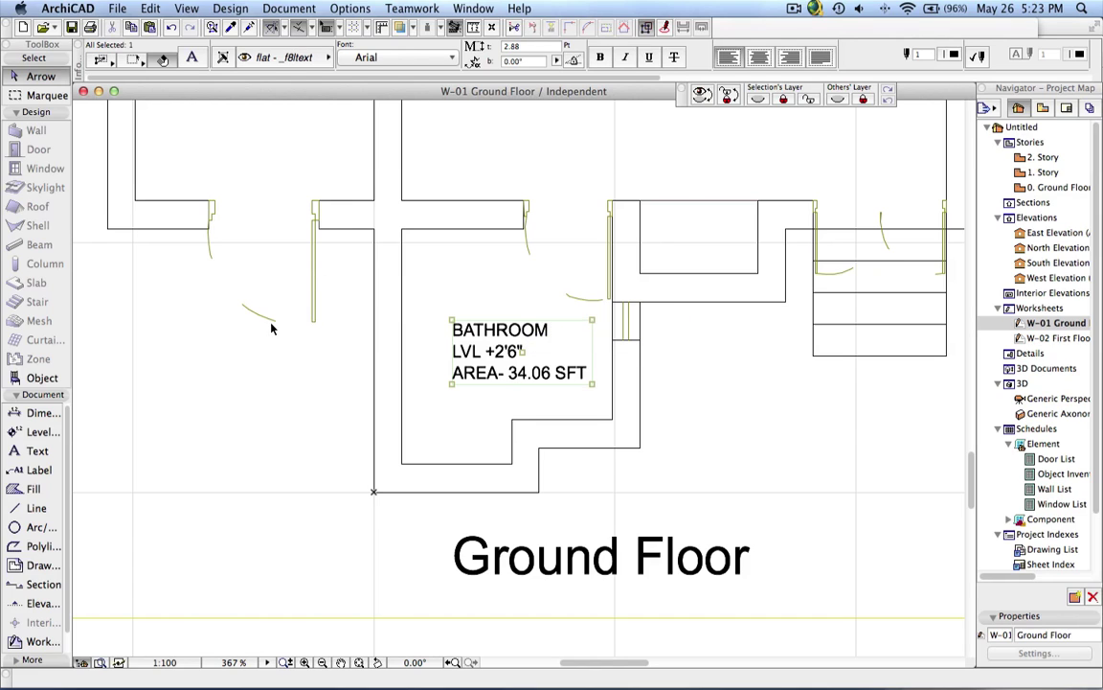
{"action": "left_click", "coordinate": [246, 297]}
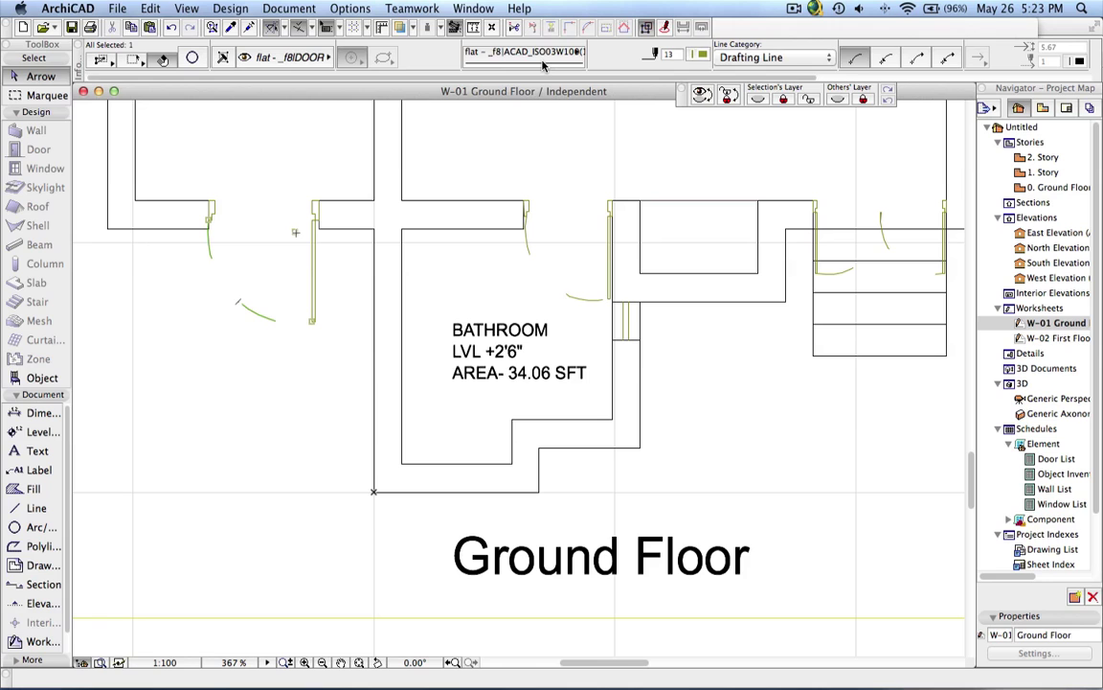
{"action": "key", "text": "Escape"}
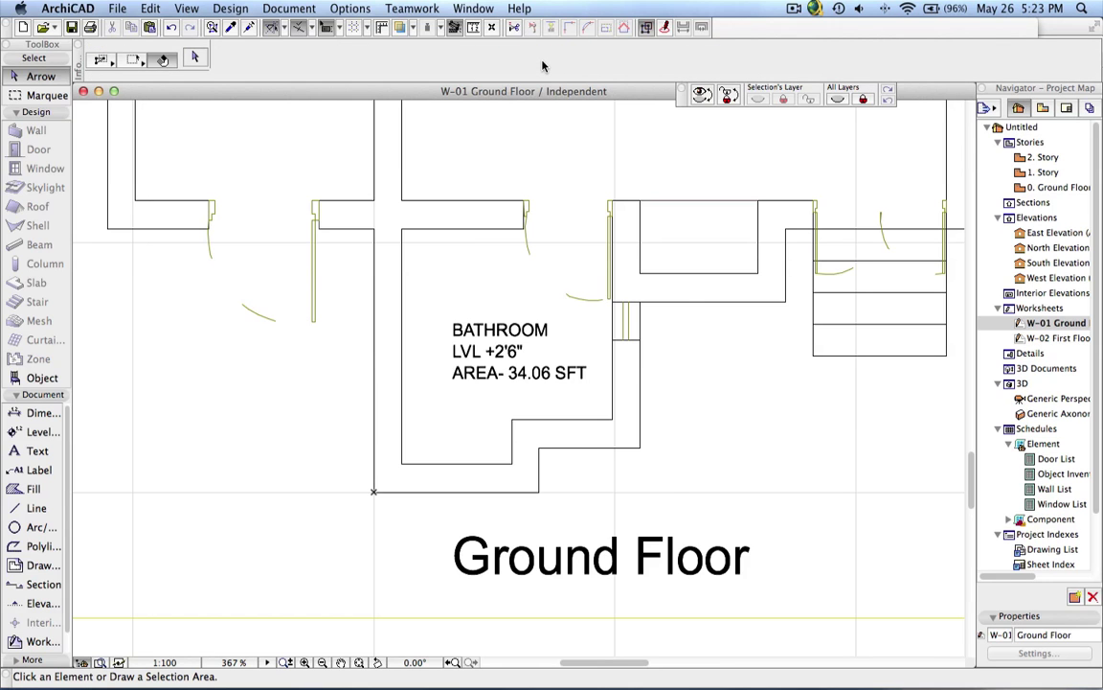
{"action": "key", "text": "super+l"}
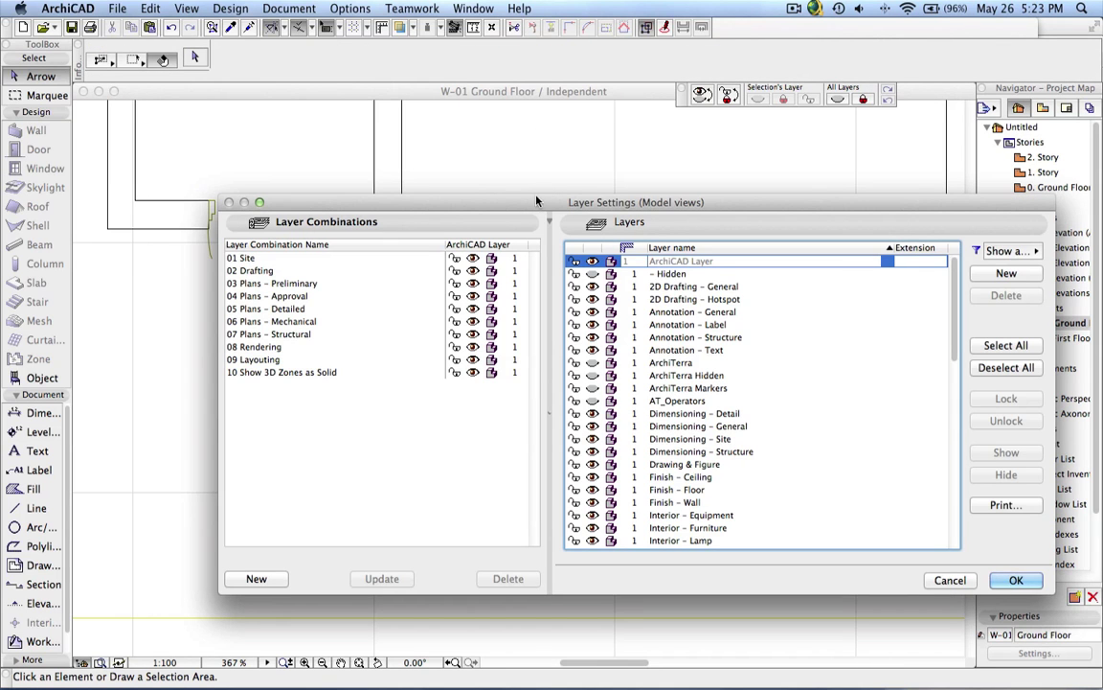
Scroll through the imported flat – _f8 and flat – _fa layers, then cancel Layer Settings
{"action": "left_click_drag", "start_coordinate": [537, 201], "coordinate": [403, 124]}
{"action": "scroll", "coordinate": [583, 273], "scroll_direction": "down", "scroll_amount": 5}
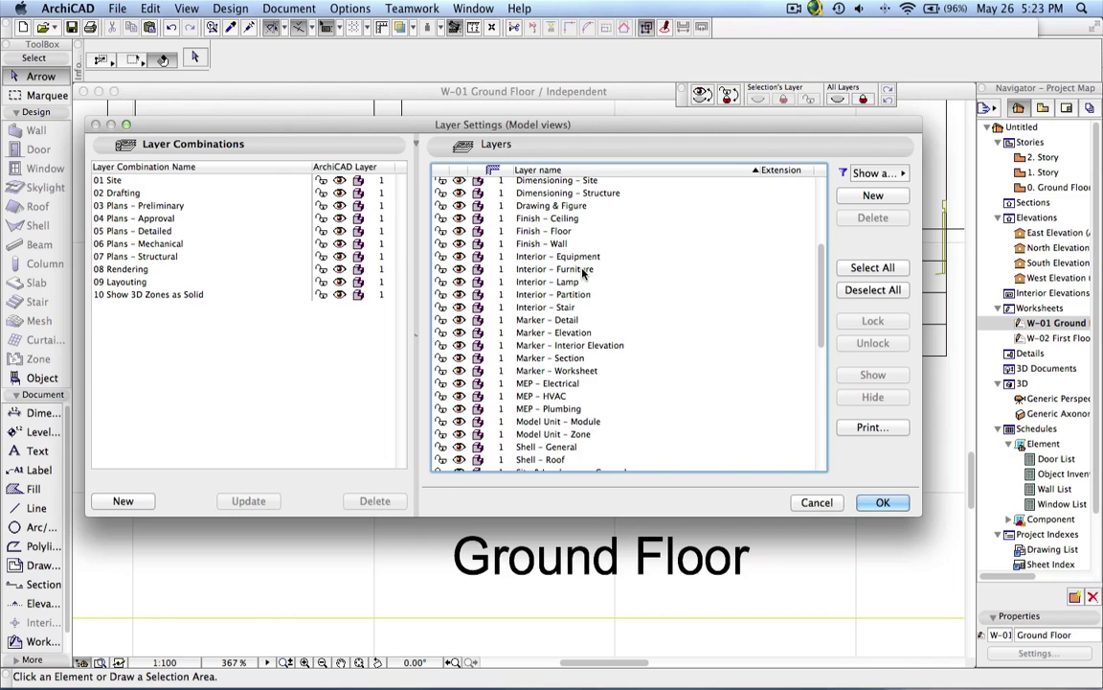
{"action": "scroll", "coordinate": [582, 273], "scroll_direction": "down", "scroll_amount": 8}
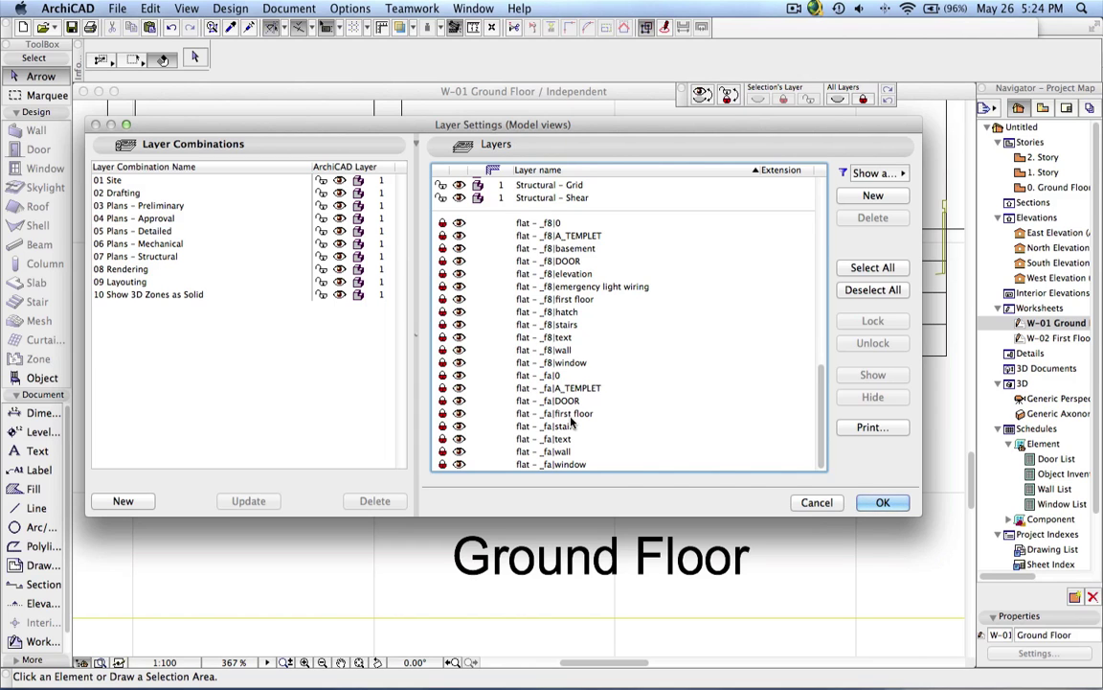
{"action": "scroll", "coordinate": [572, 422], "scroll_direction": "up", "scroll_amount": 10}
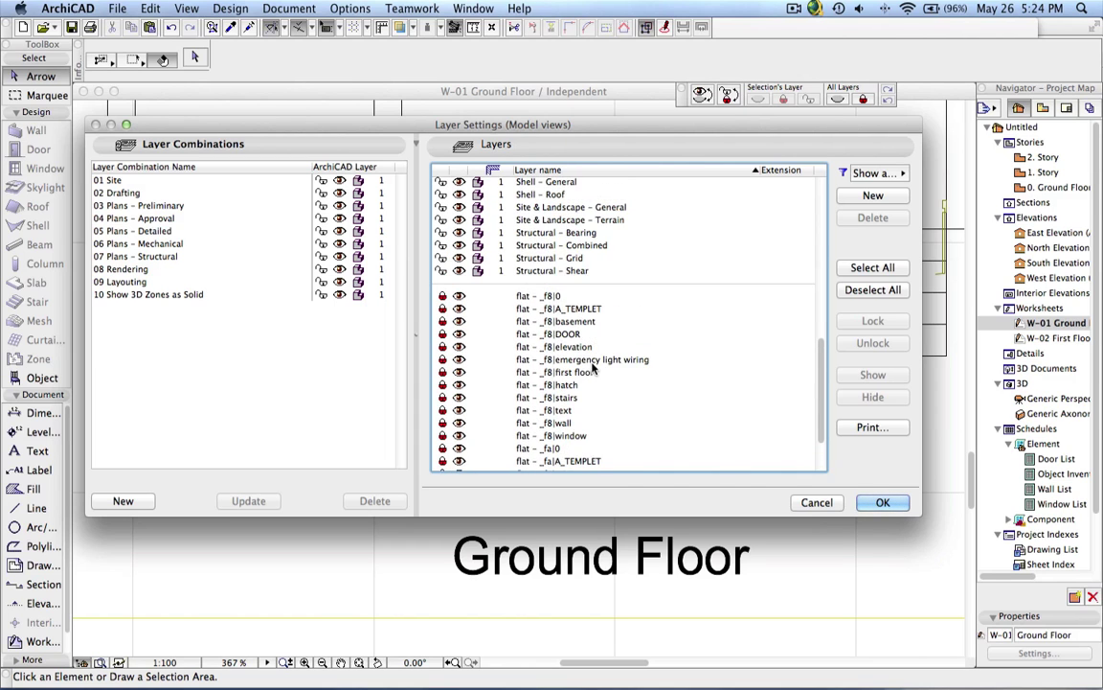
{"action": "scroll", "coordinate": [533, 353], "scroll_direction": "down", "scroll_amount": 10}
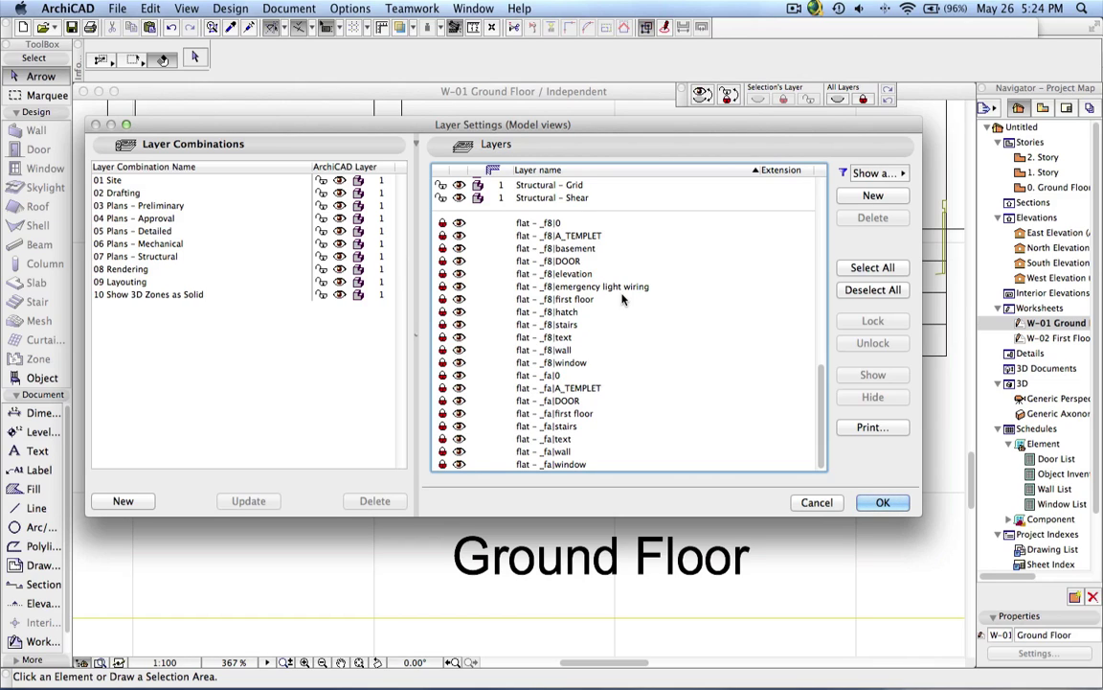
{"action": "left_click", "coordinate": [817, 502]}
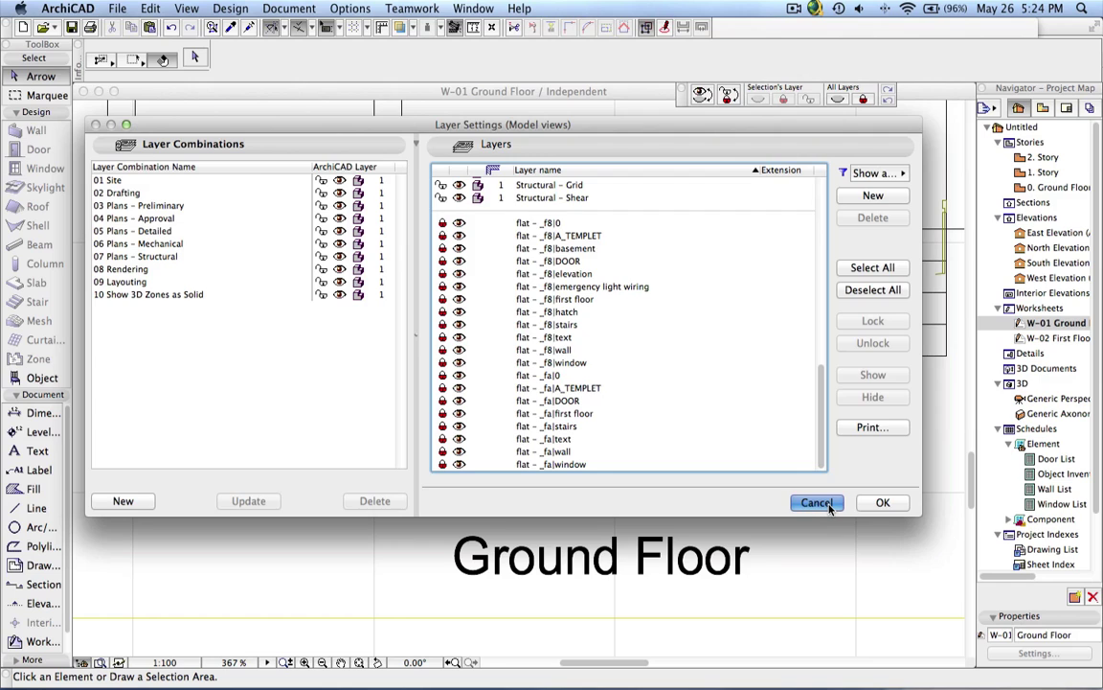
Select the KITCHEN label and hide its layer with Quick Layers' Selection's Layer button
{"action": "scroll", "coordinate": [577, 406], "scroll_direction": "down", "scroll_amount": 2}
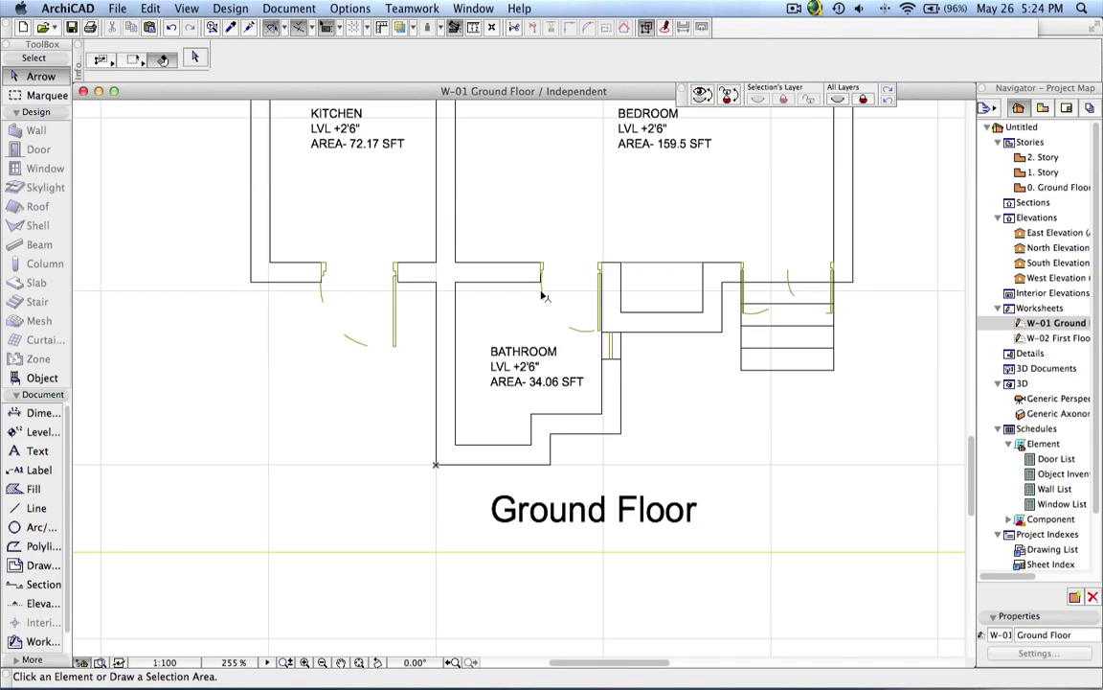
{"action": "middle_click_drag", "start_coordinate": [491, 265], "coordinate": [484, 428]}
{"action": "scroll", "coordinate": [521, 389], "scroll_direction": "down", "scroll_amount": 3}
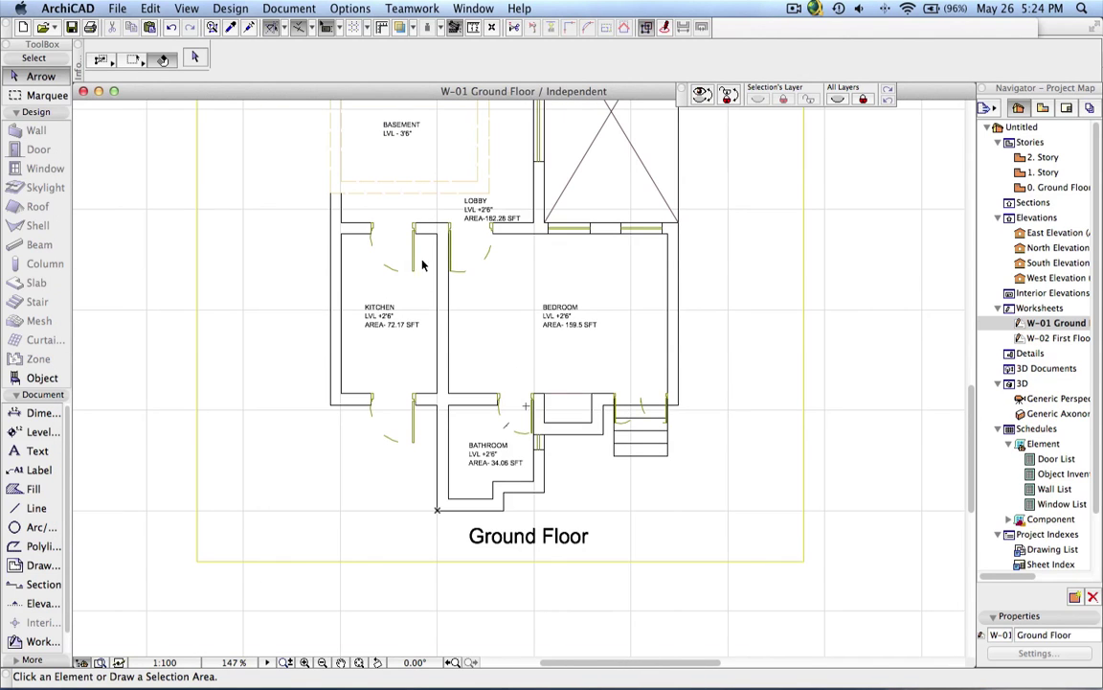
{"action": "left_click", "coordinate": [357, 301]}
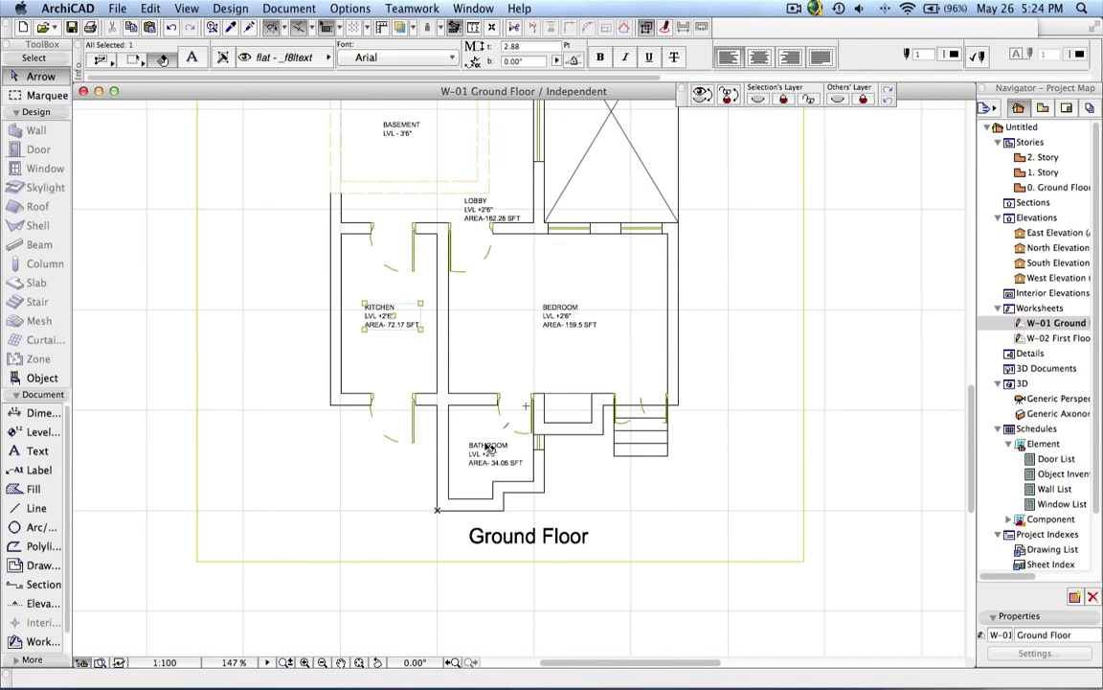
{"action": "left_click", "coordinate": [761, 103]}
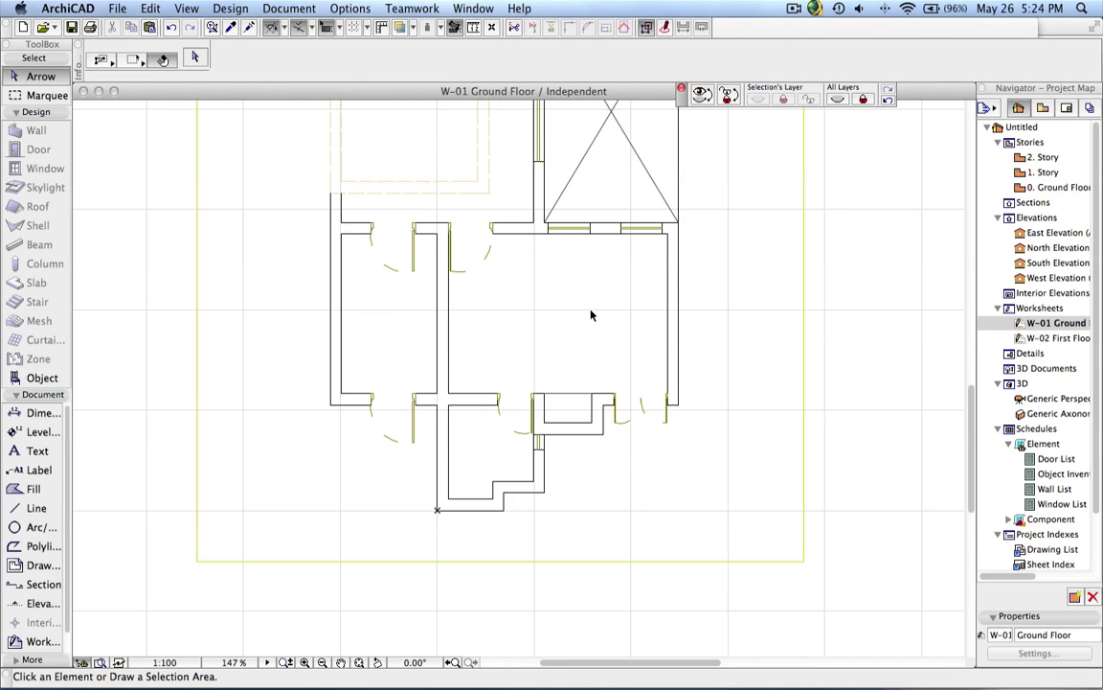
Check the stair and upper rooms without labels, then open the 0. Ground Floor story
{"action": "scroll", "coordinate": [530, 278], "scroll_direction": "down", "scroll_amount": 3}
{"action": "middle_click_drag", "start_coordinate": [540, 241], "coordinate": [595, 305]}
{"action": "scroll", "coordinate": [595, 305], "scroll_direction": "up", "scroll_amount": 3}
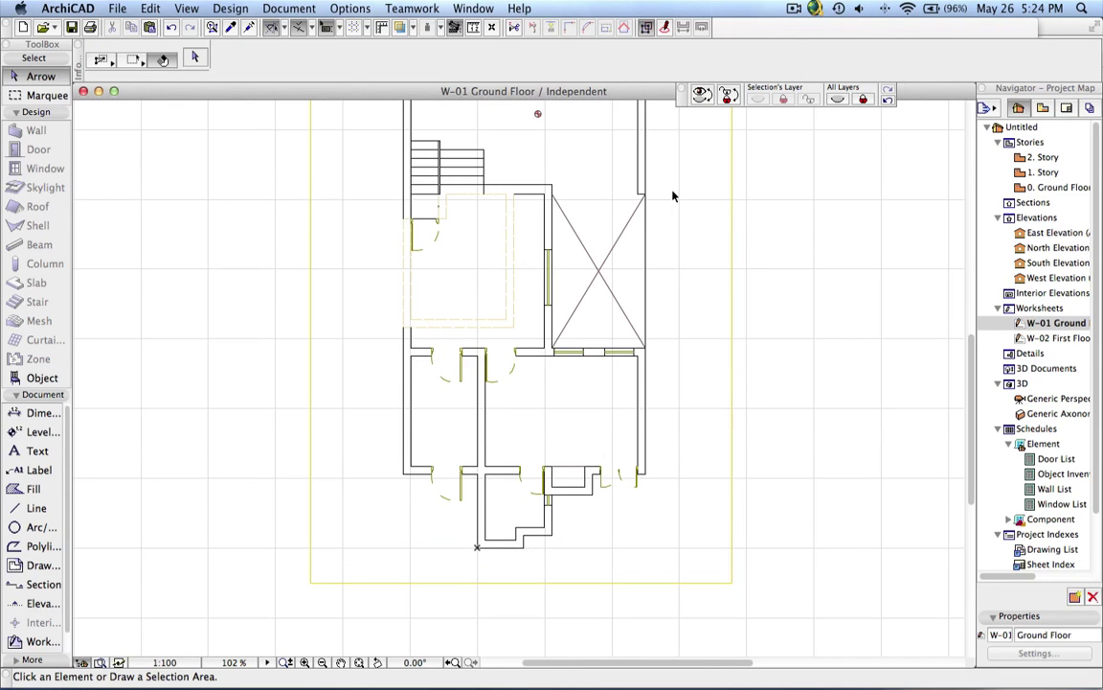
{"action": "middle_click_drag", "start_coordinate": [626, 256], "coordinate": [634, 340]}
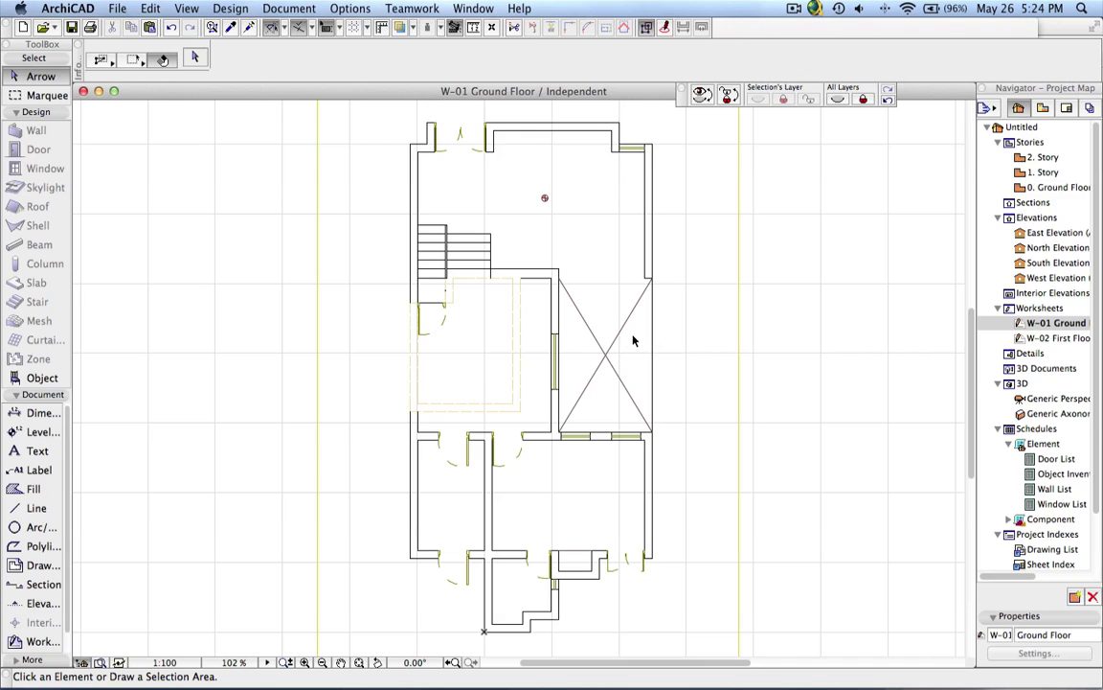
{"action": "scroll", "coordinate": [467, 333], "scroll_direction": "up", "scroll_amount": 5}
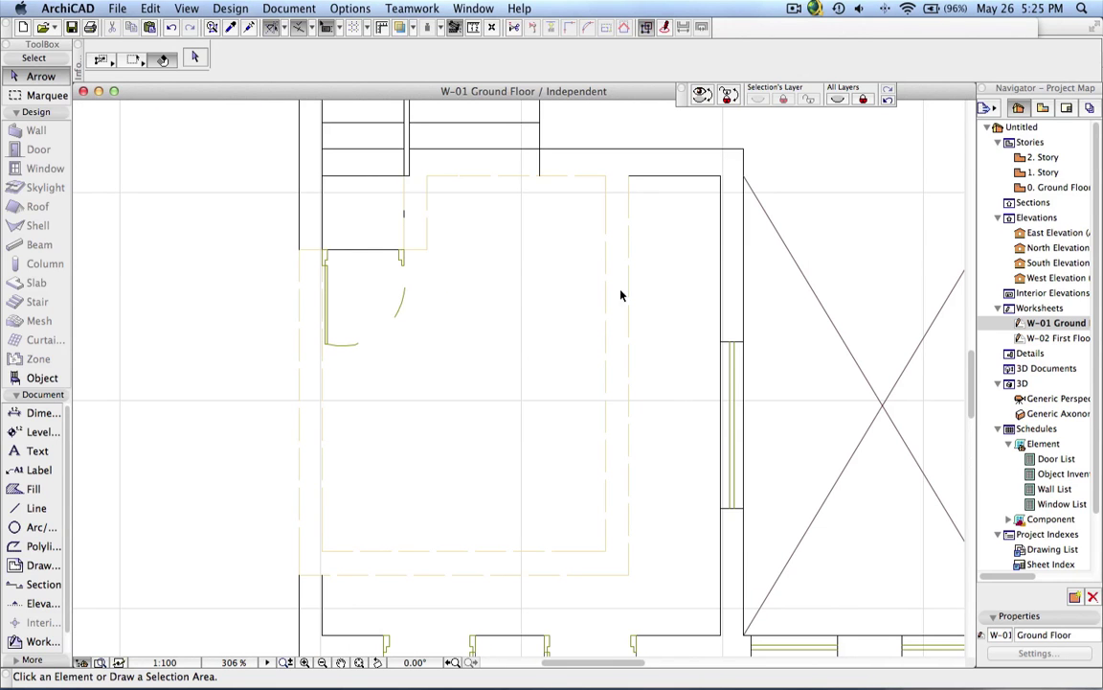
{"action": "middle_click_drag", "start_coordinate": [561, 267], "coordinate": [535, 278]}
{"action": "scroll", "coordinate": [440, 327], "scroll_direction": "down", "scroll_amount": 5}
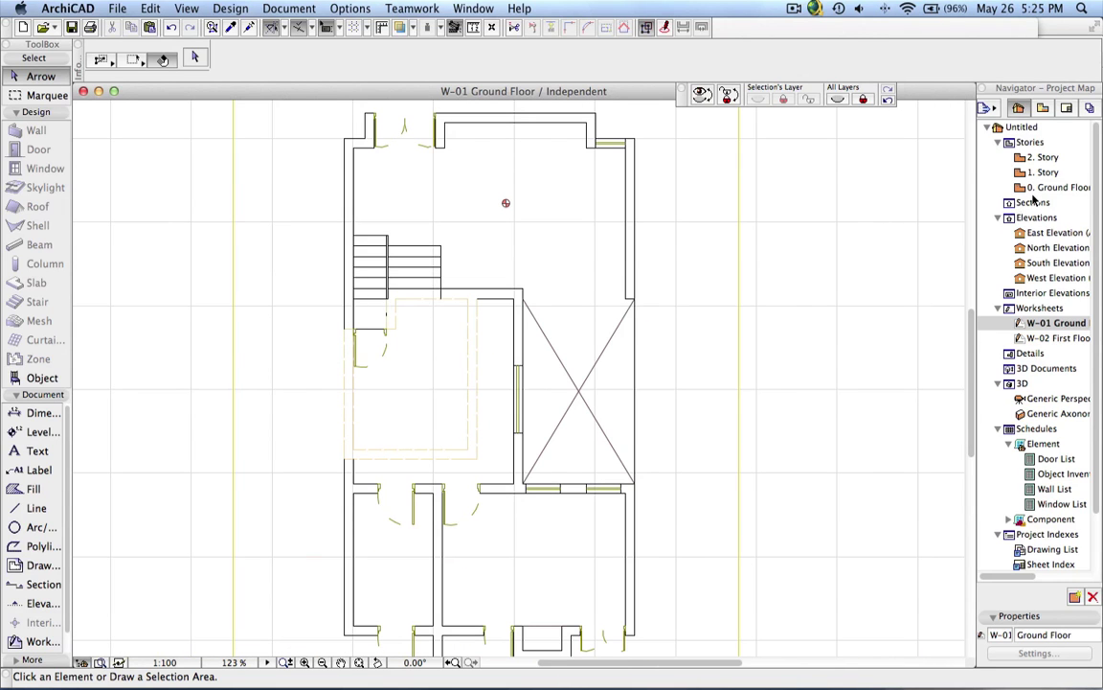
{"action": "double_click", "coordinate": [1049, 187]}
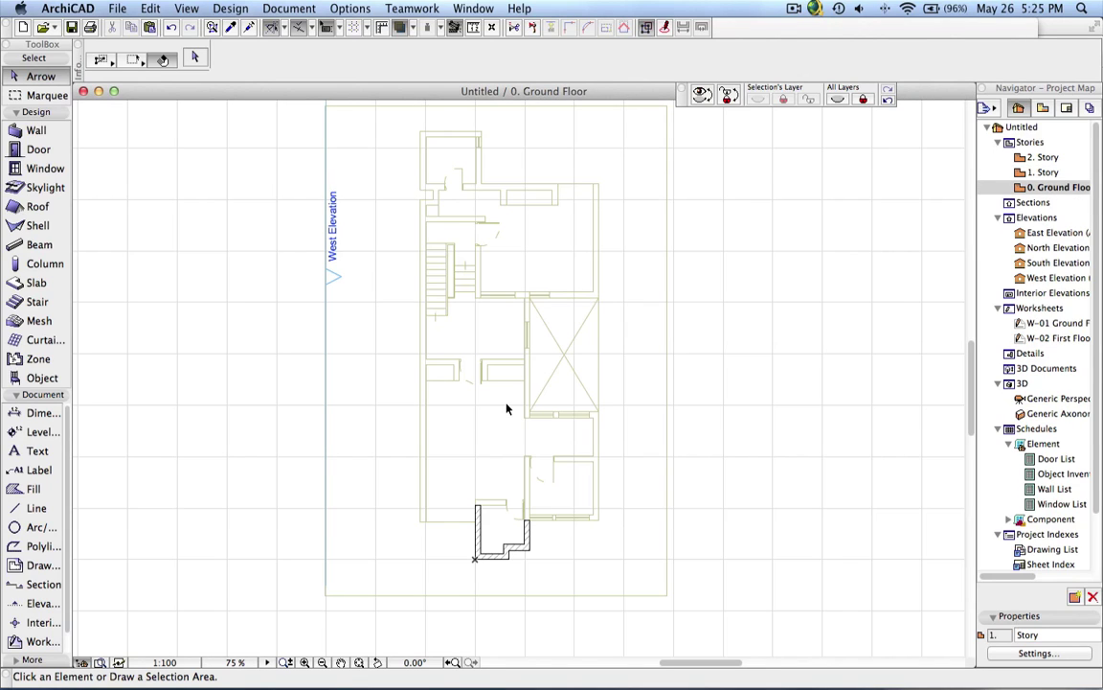
Set W-01 Ground Floor as 0. Ground Floor's trace reference and reopen the story plan
{"action": "right_click", "coordinate": [1035, 326]}
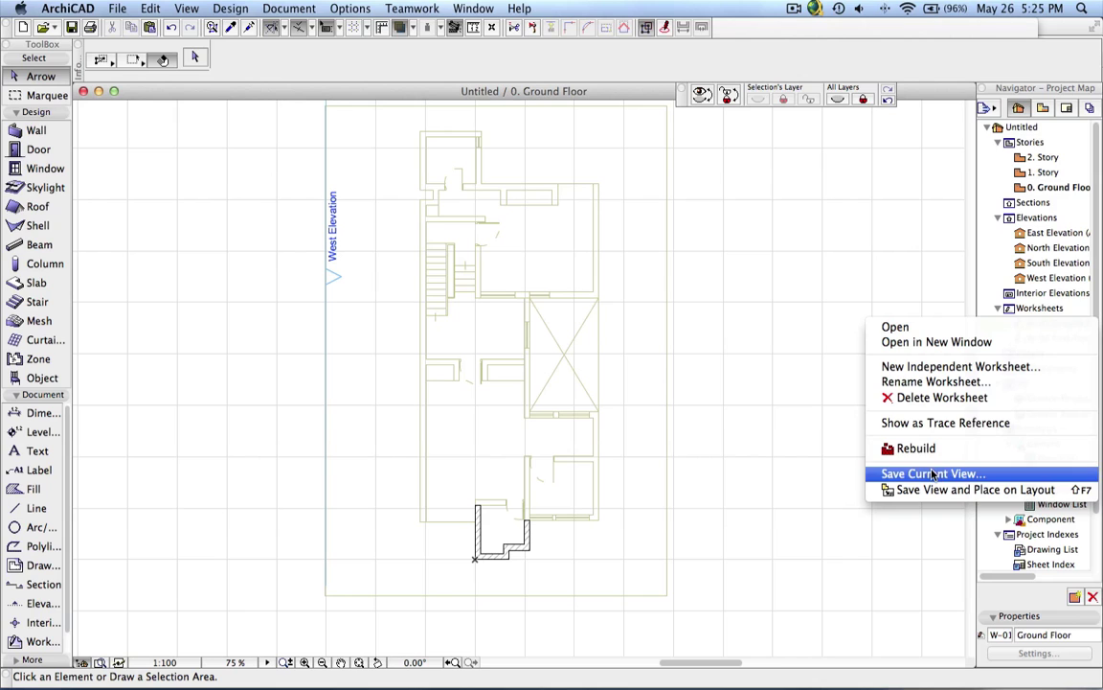
{"action": "left_click", "coordinate": [913, 424]}
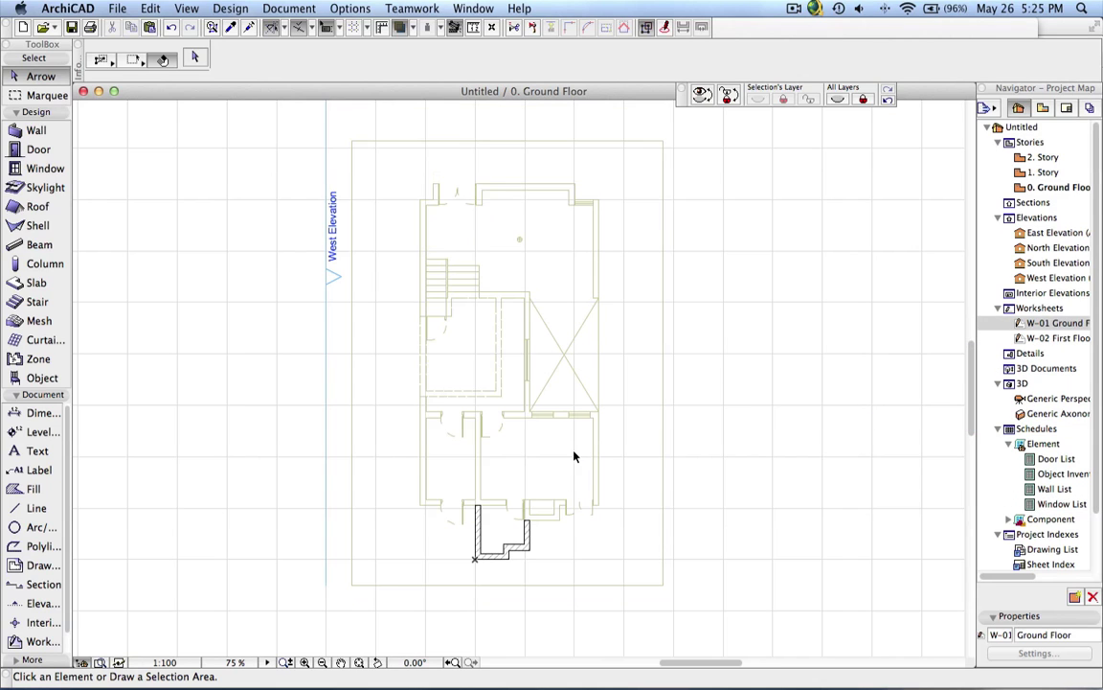
{"action": "scroll", "coordinate": [573, 454], "scroll_direction": "up", "scroll_amount": 5}
{"action": "left_click", "coordinate": [888, 102]}
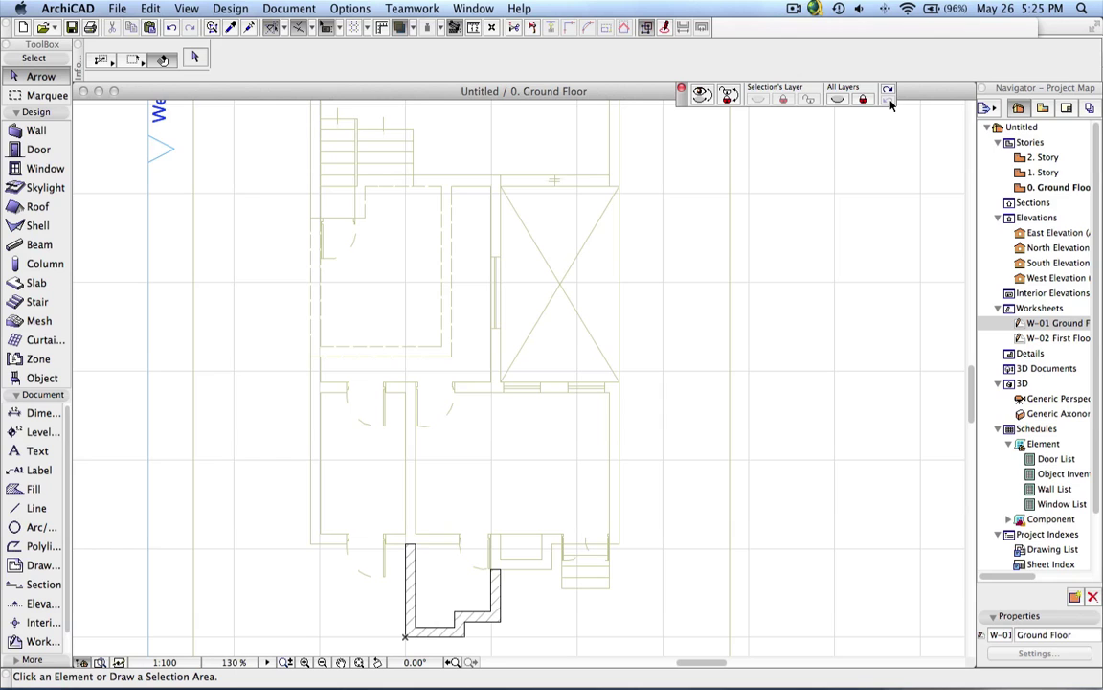
{"action": "scroll", "coordinate": [515, 249], "scroll_direction": "down", "scroll_amount": 5}
{"action": "middle_click_drag", "start_coordinate": [551, 224], "coordinate": [550, 246]}
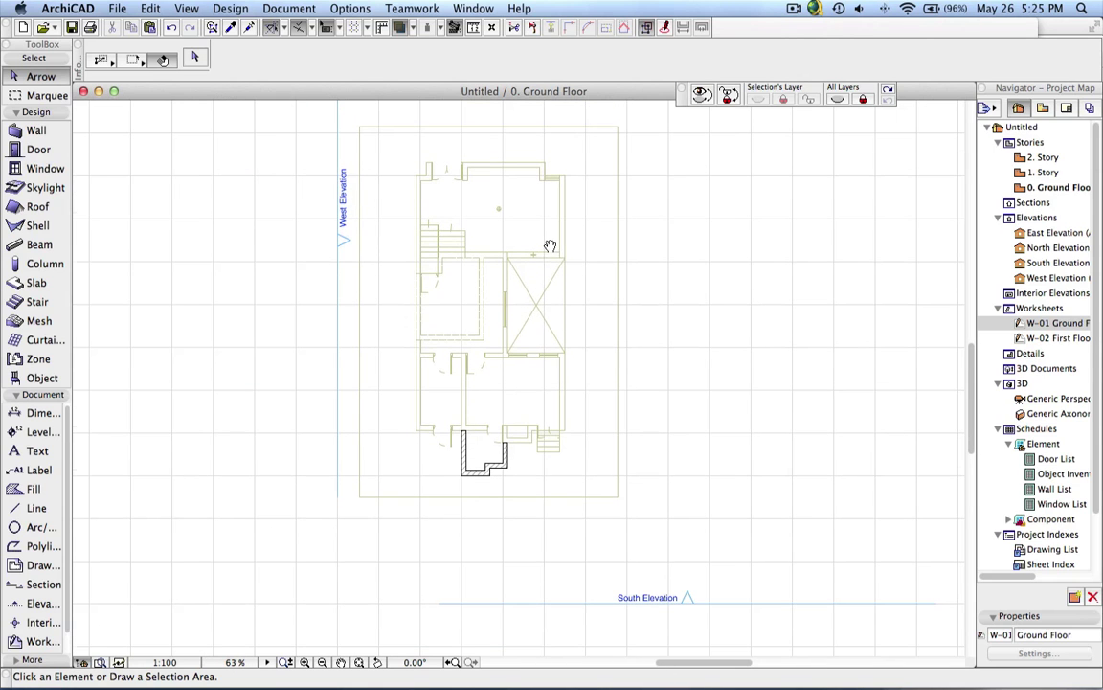
{"action": "double_click", "coordinate": [1054, 323]}
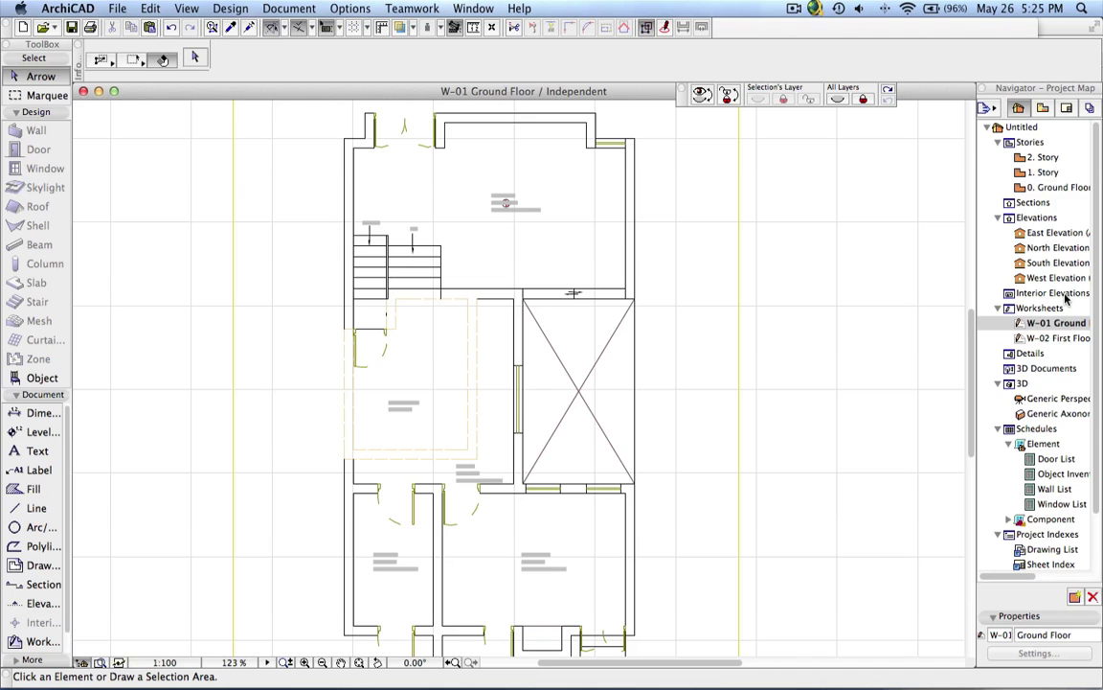
{"action": "double_click", "coordinate": [1057, 188]}
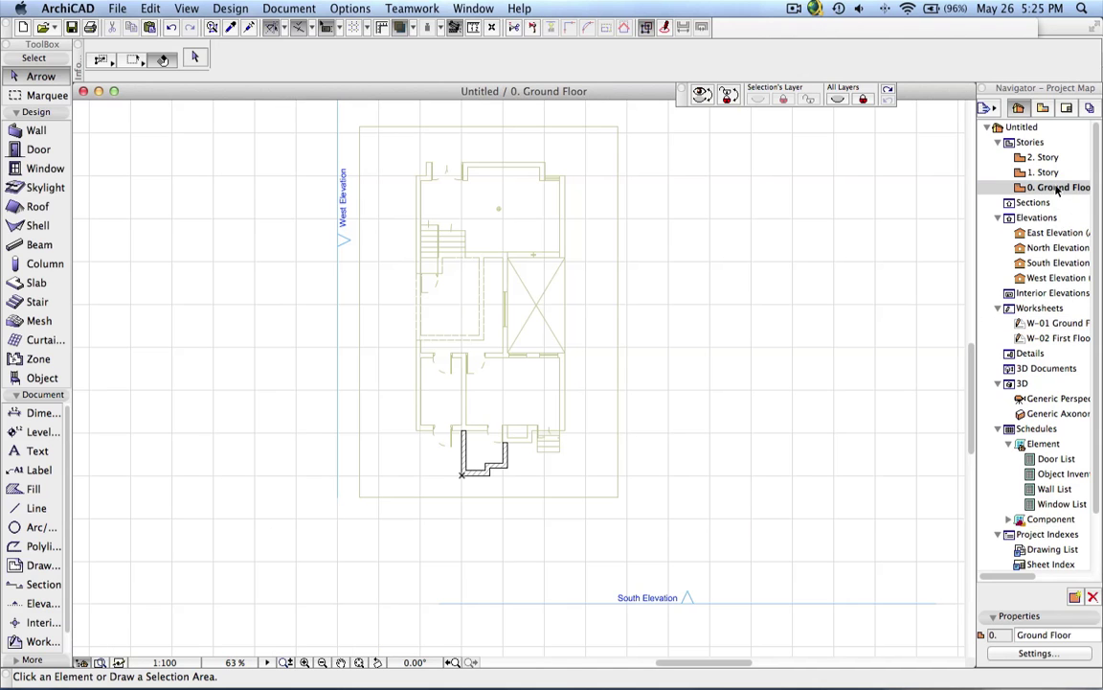
Tick Dimension, Text and Label in the trace reference's Visible Elements
{"action": "left_click", "coordinate": [413, 28]}
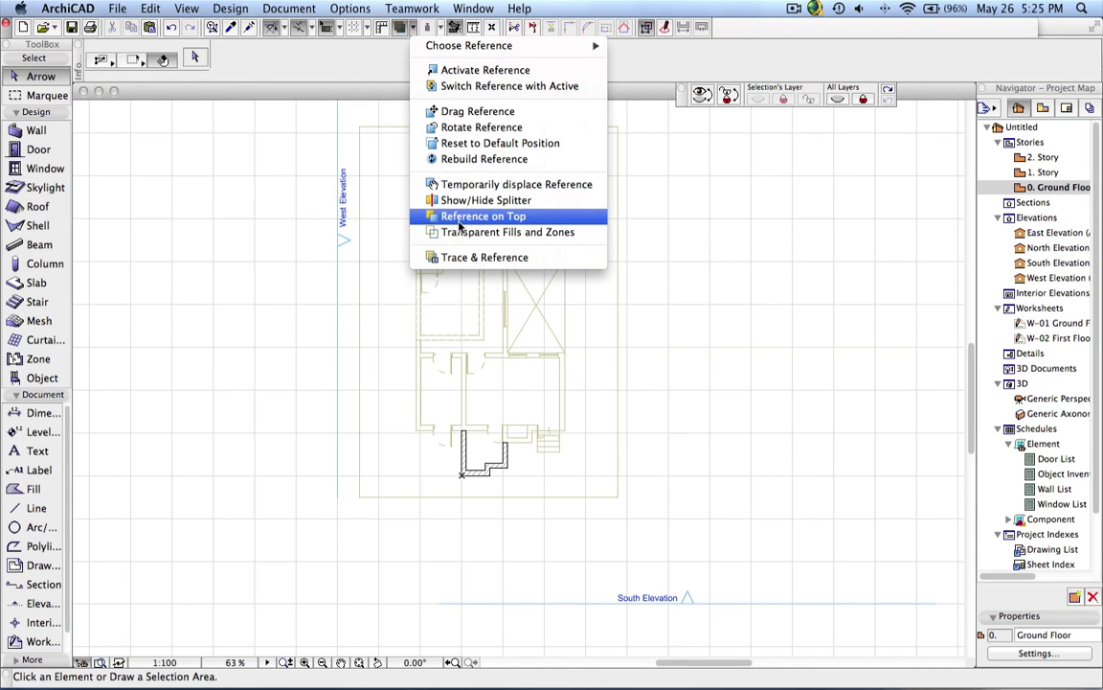
{"action": "left_click", "coordinate": [436, 257]}
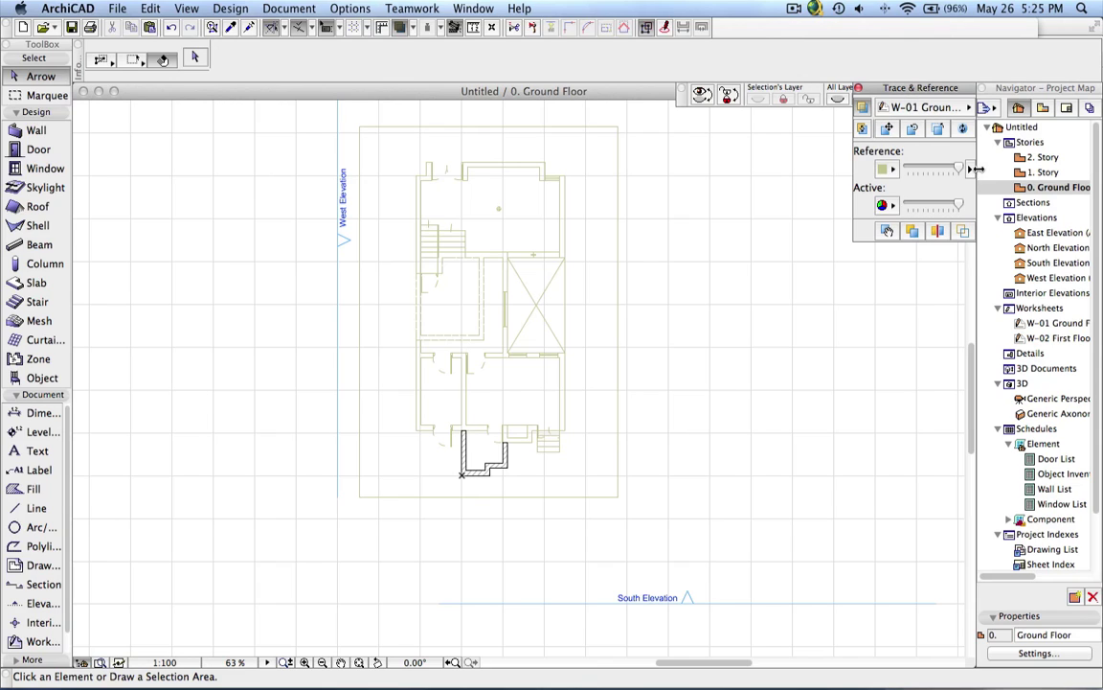
{"action": "left_click", "coordinate": [871, 145]}
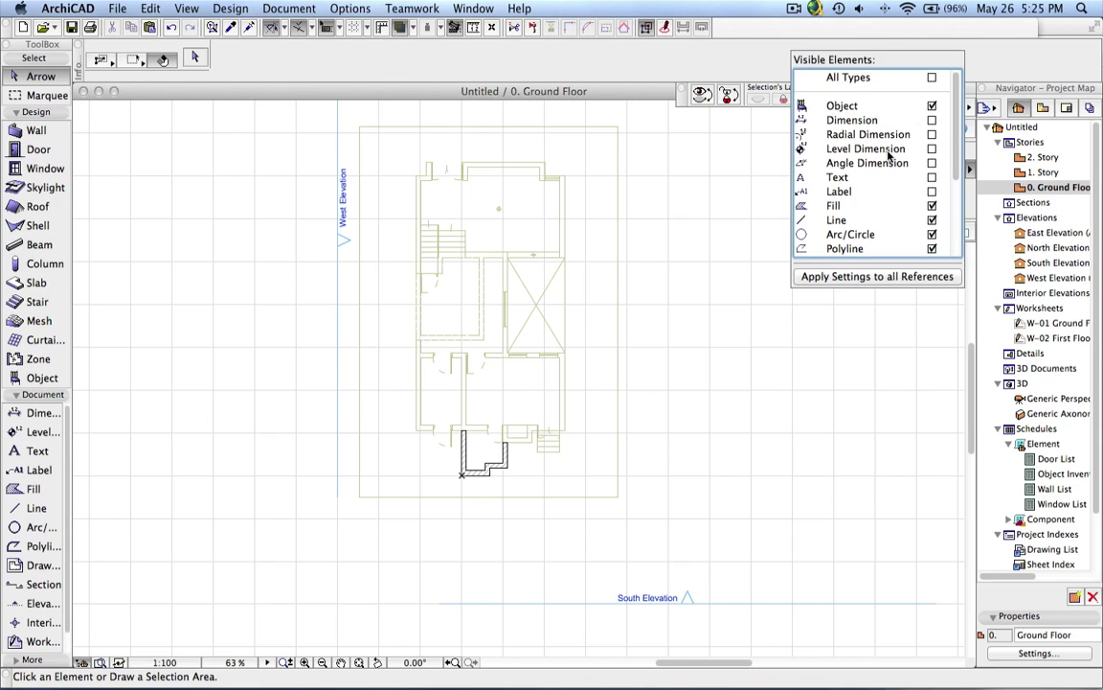
{"action": "left_click", "coordinate": [932, 120]}
{"action": "left_click", "coordinate": [932, 120]}
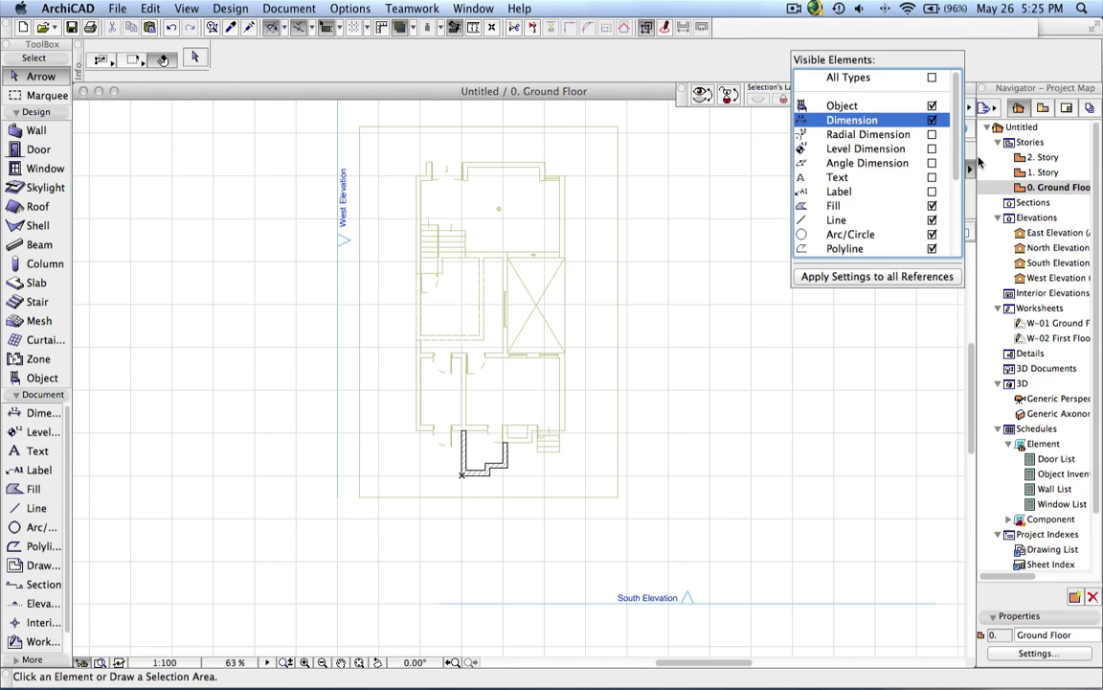
{"action": "left_click", "coordinate": [933, 179]}
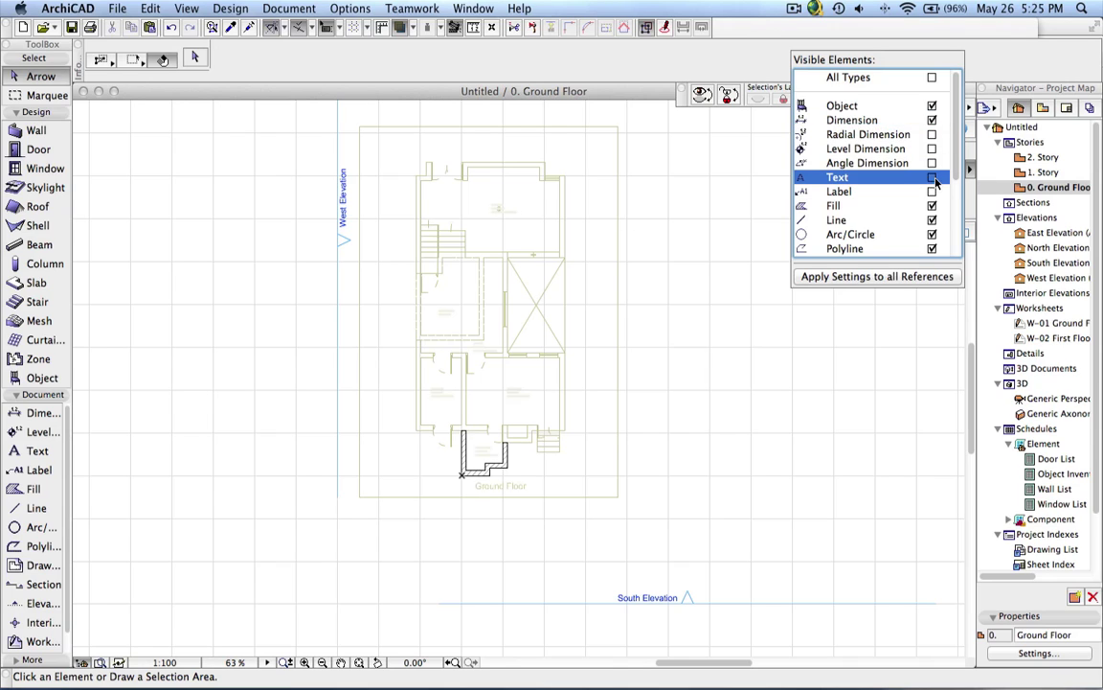
{"action": "scroll", "coordinate": [419, 429], "scroll_direction": "up", "scroll_amount": 5}
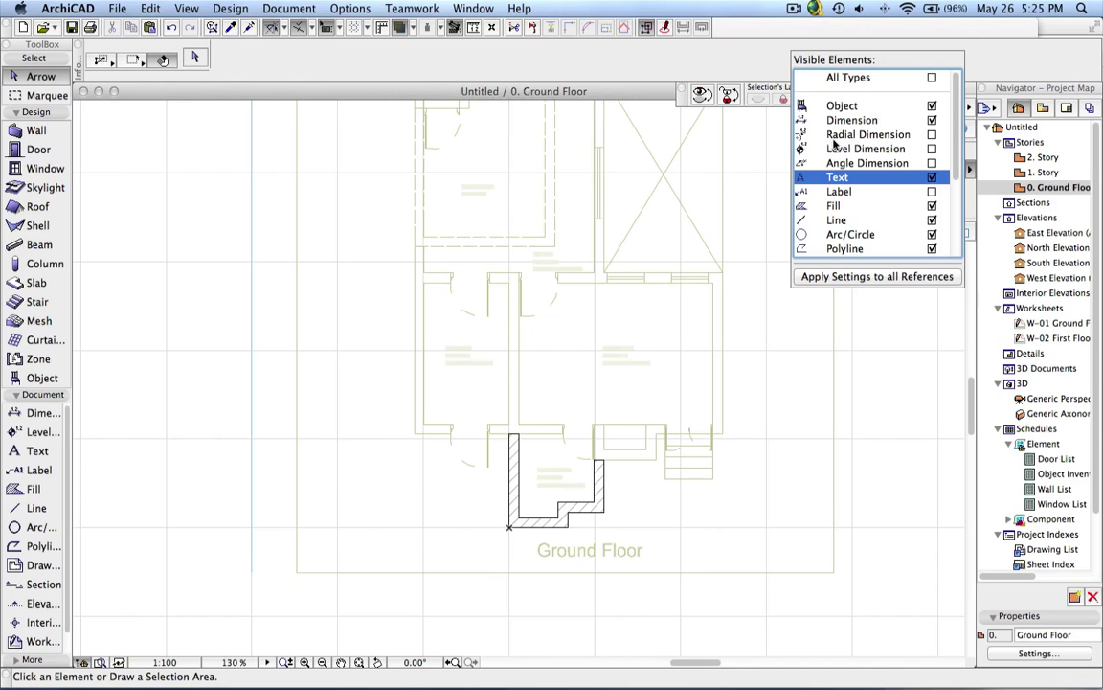
{"action": "left_click", "coordinate": [931, 192]}
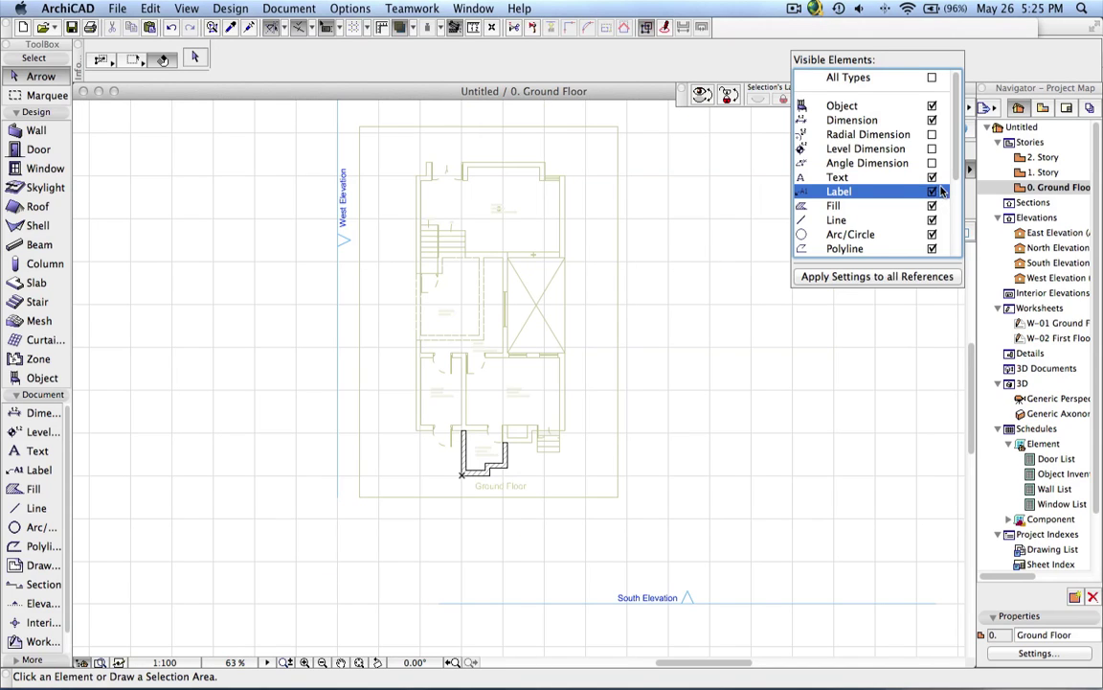
{"action": "scroll", "coordinate": [933, 210], "scroll_direction": "down", "scroll_amount": 2}
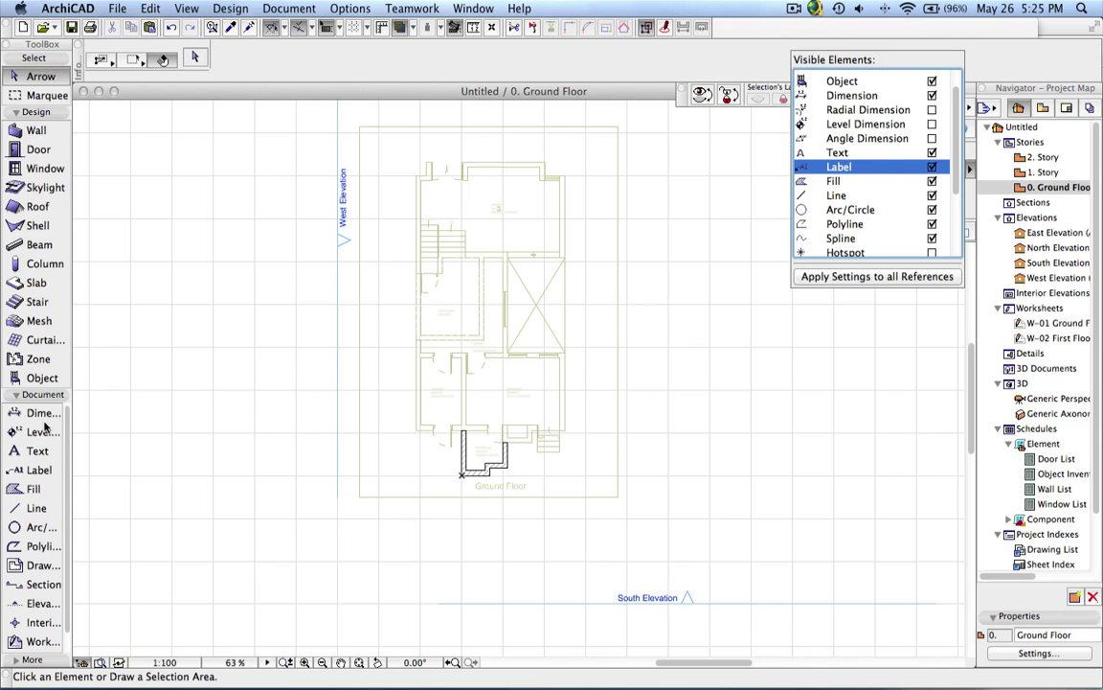
{"action": "left_click", "coordinate": [873, 167]}
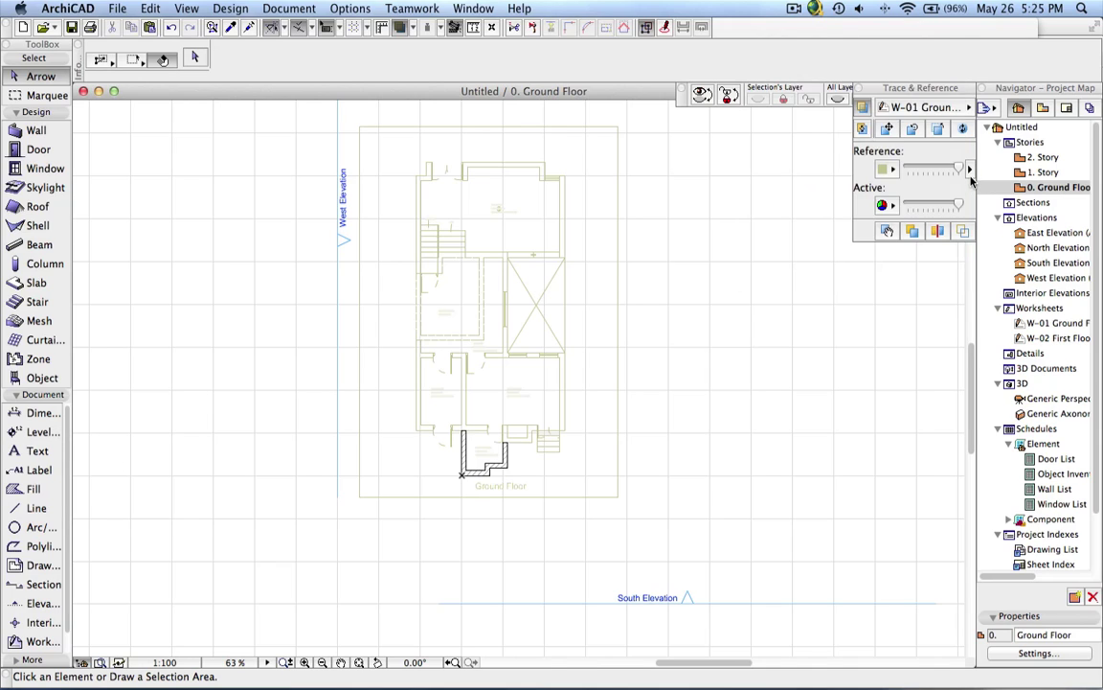
Set the trace reference colour to Original Color
{"action": "left_click", "coordinate": [918, 171]}
{"action": "left_click", "coordinate": [922, 171]}
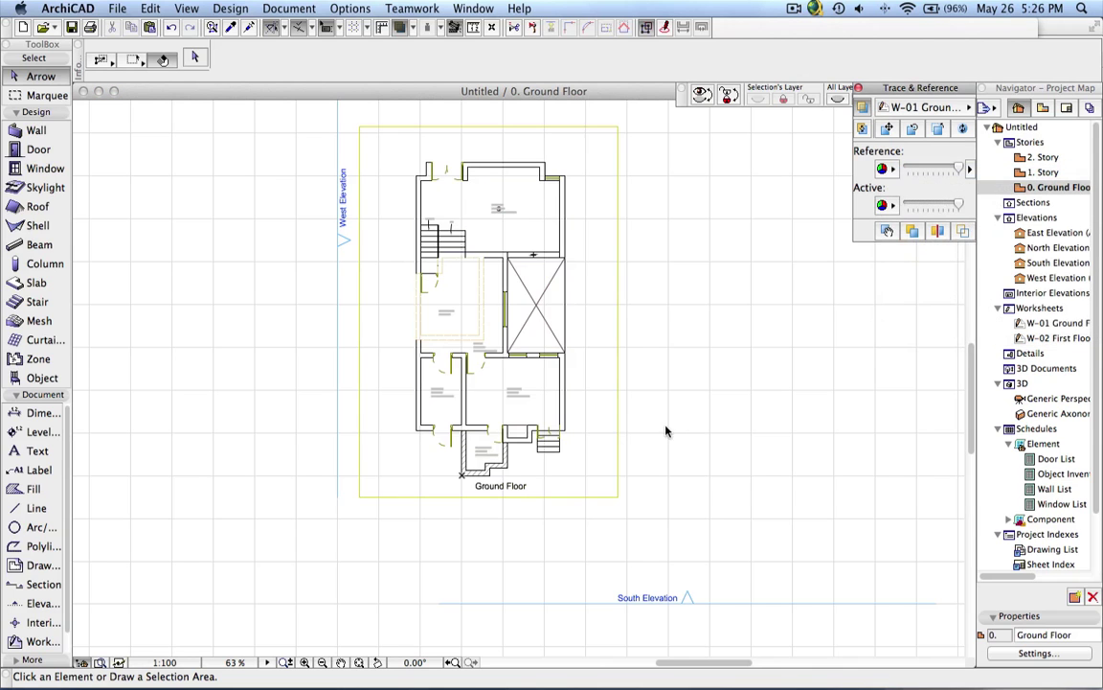
{"action": "scroll", "coordinate": [526, 443], "scroll_direction": "up", "scroll_amount": 10}
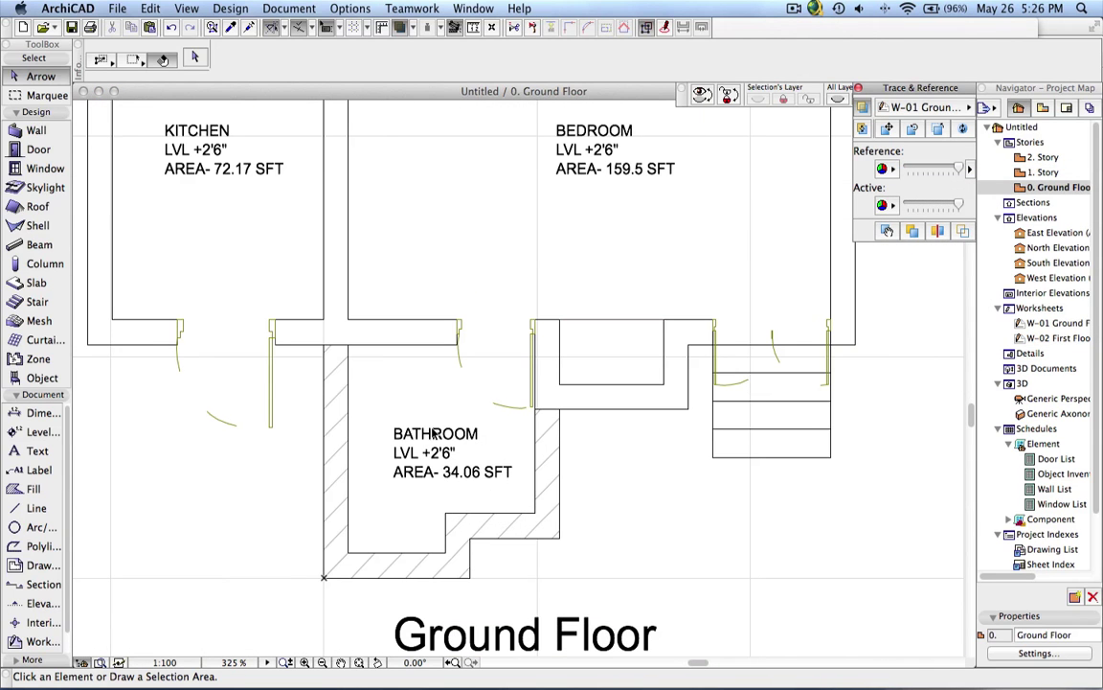
{"action": "left_click", "coordinate": [971, 170]}
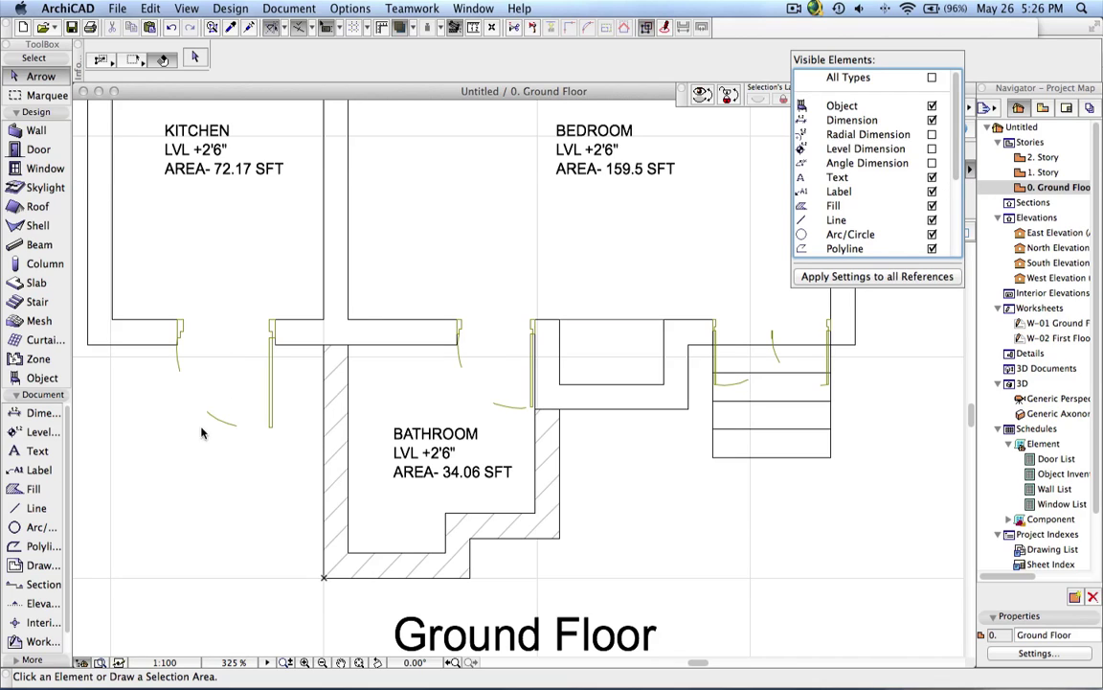
Toggle Line, Text and Arc/Circle in Visible Elements, leaving door-swing arcs shown
{"action": "left_click", "coordinate": [933, 235]}
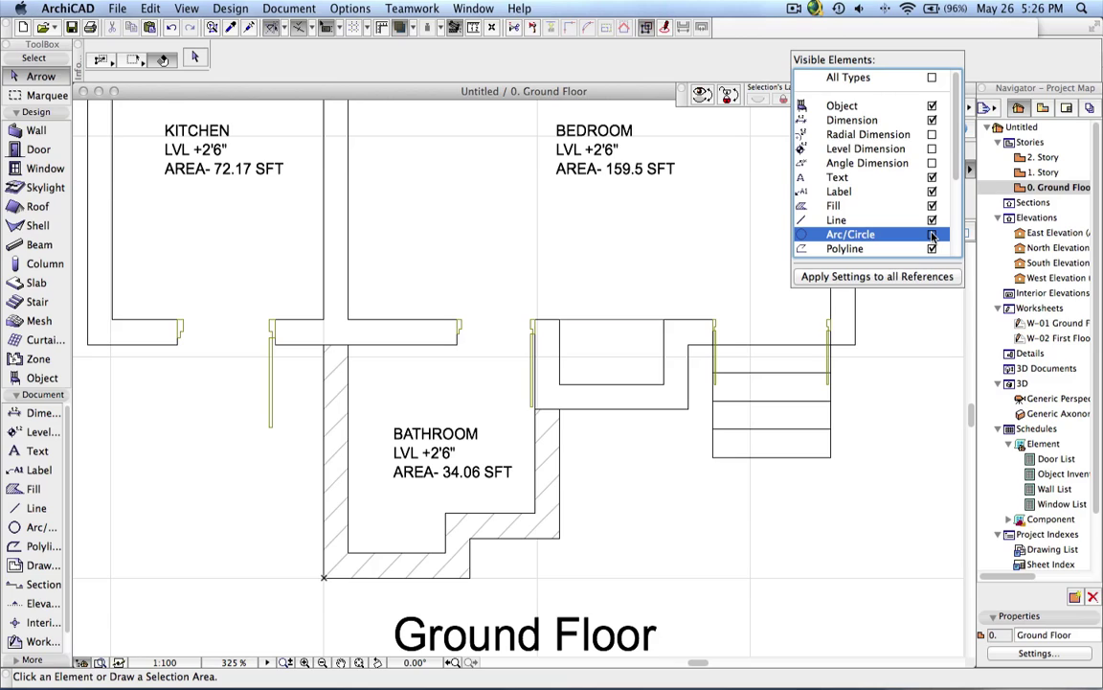
{"action": "left_click", "coordinate": [932, 220]}
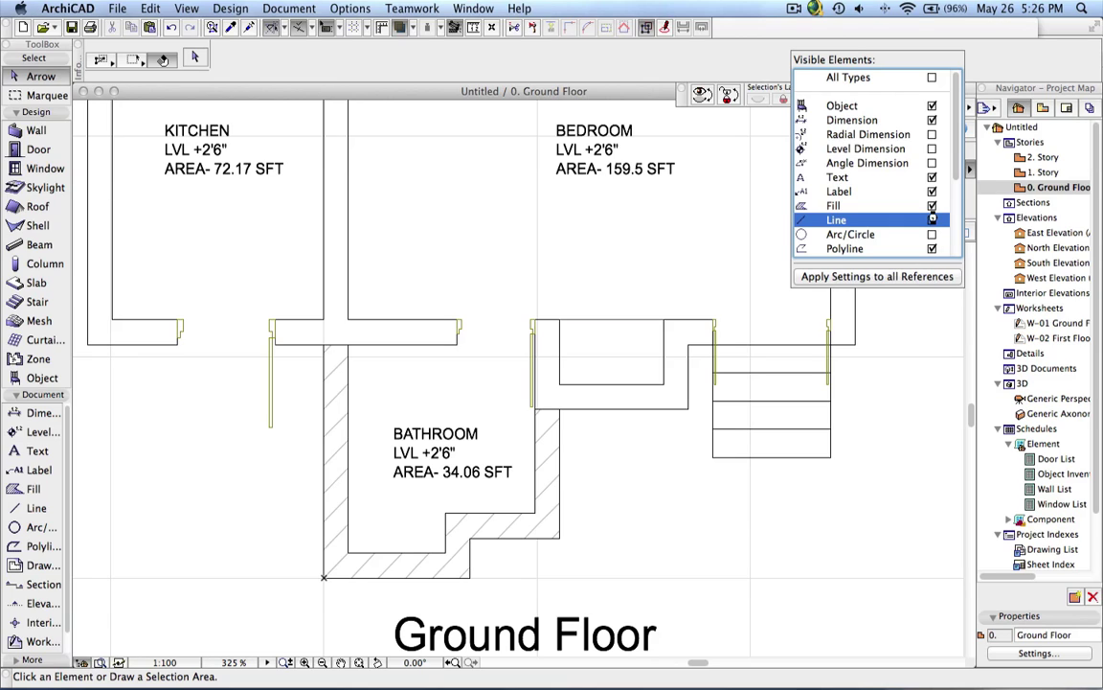
{"action": "left_click", "coordinate": [933, 220]}
{"action": "left_click", "coordinate": [933, 234]}
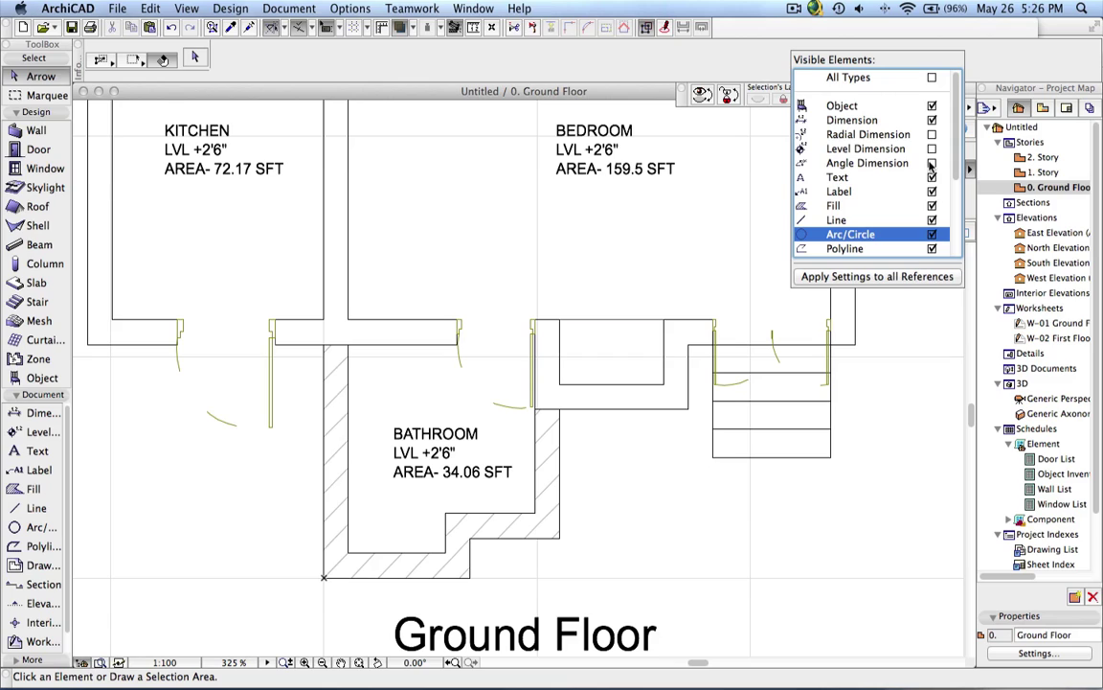
{"action": "left_click", "coordinate": [932, 177]}
{"action": "left_click", "coordinate": [932, 178]}
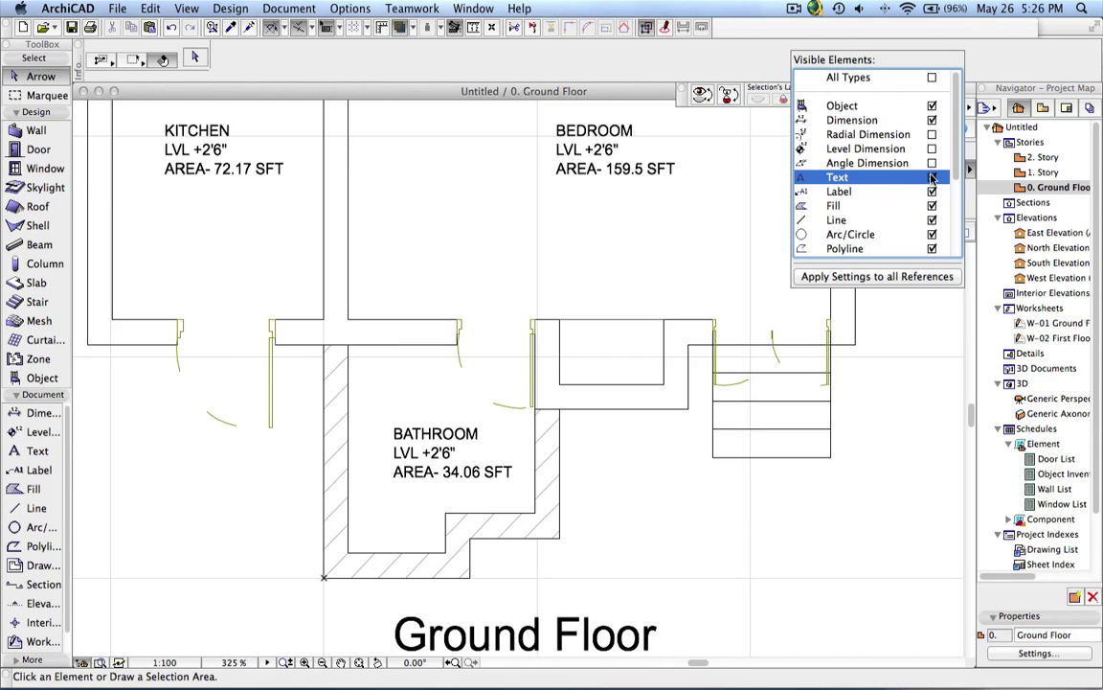
{"action": "left_click", "coordinate": [932, 178]}
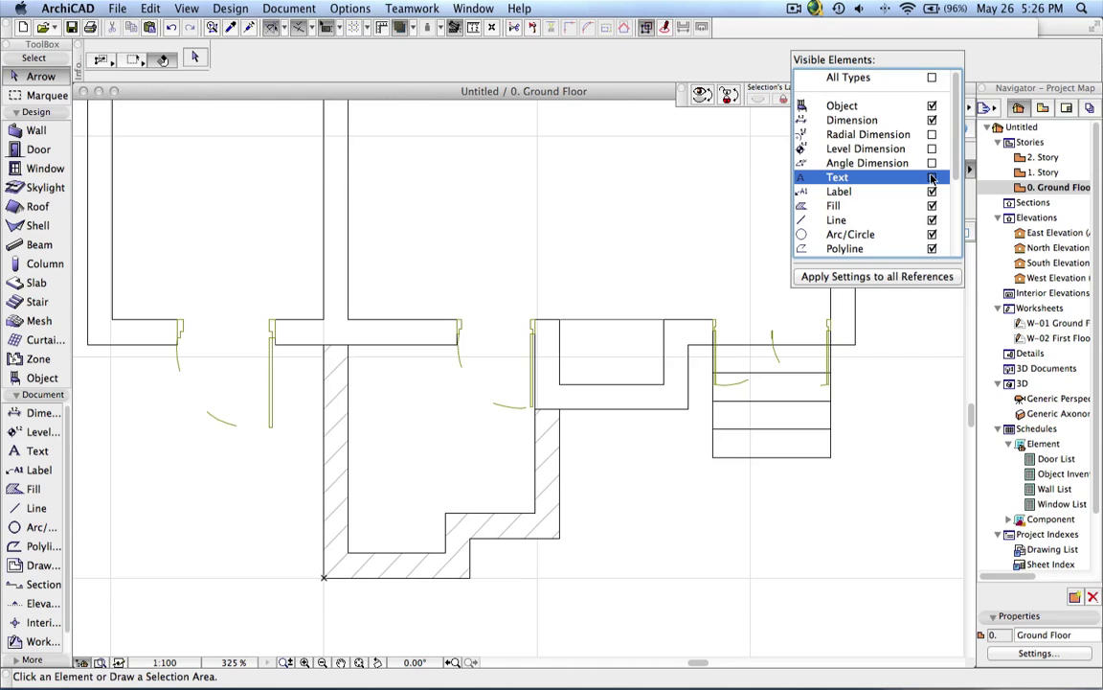
{"action": "left_click", "coordinate": [932, 178]}
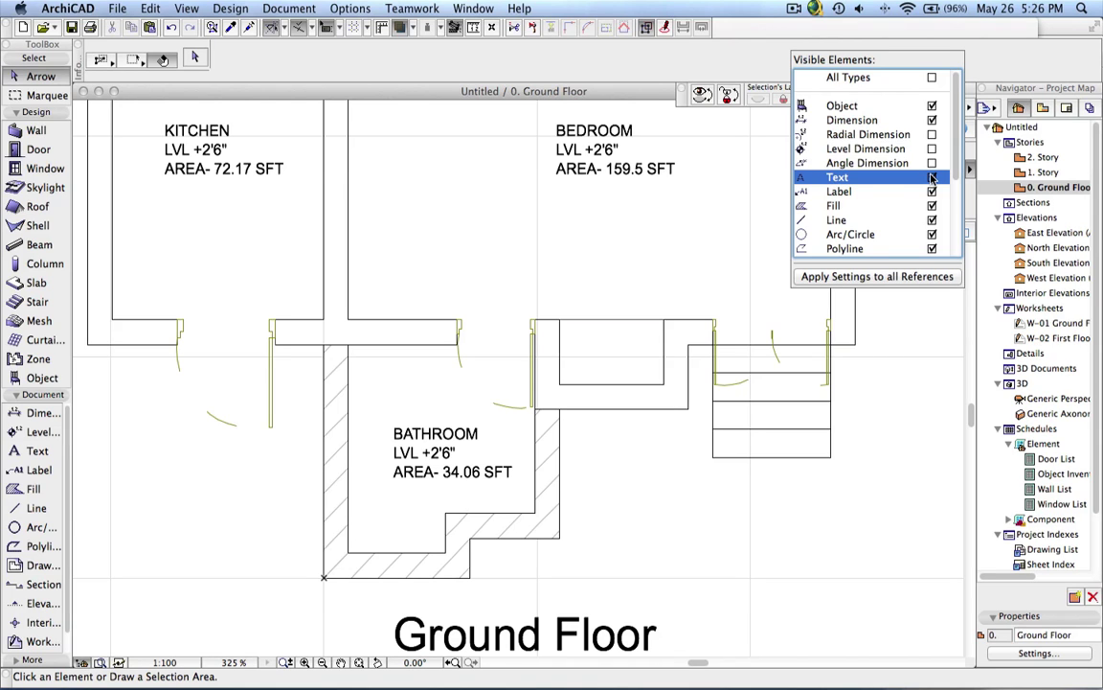
{"action": "left_click", "coordinate": [663, 151]}
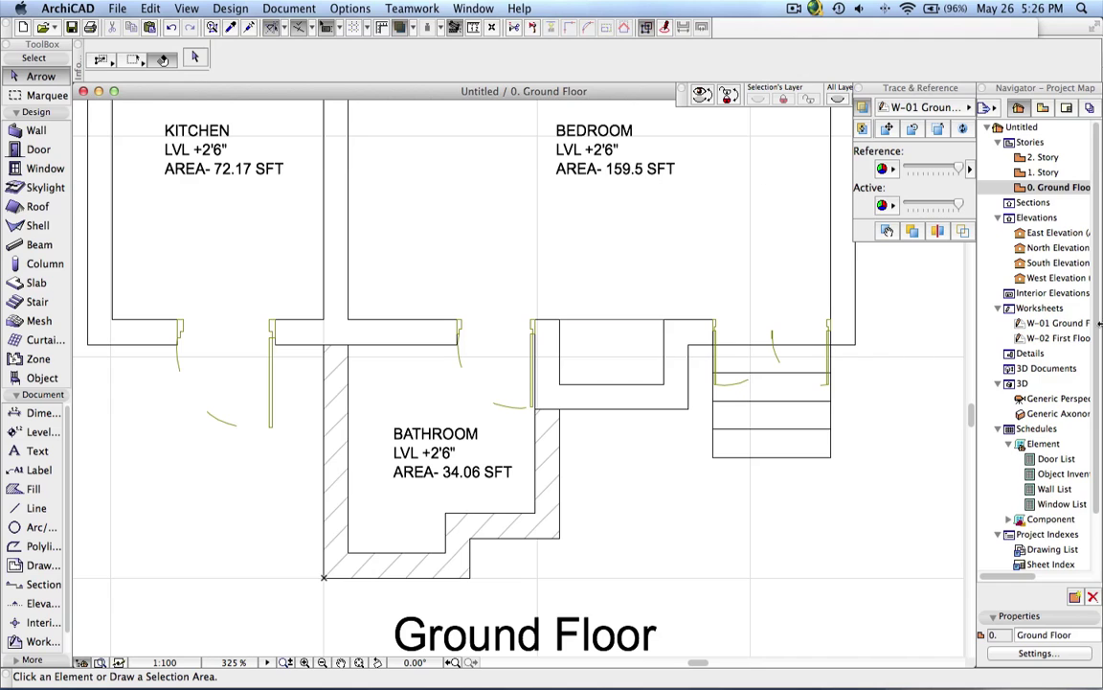
Open the W-01 Ground Floor worksheet and hide the DWG RM label's layer via Quick Layers
{"action": "double_click", "coordinate": [1044, 324]}
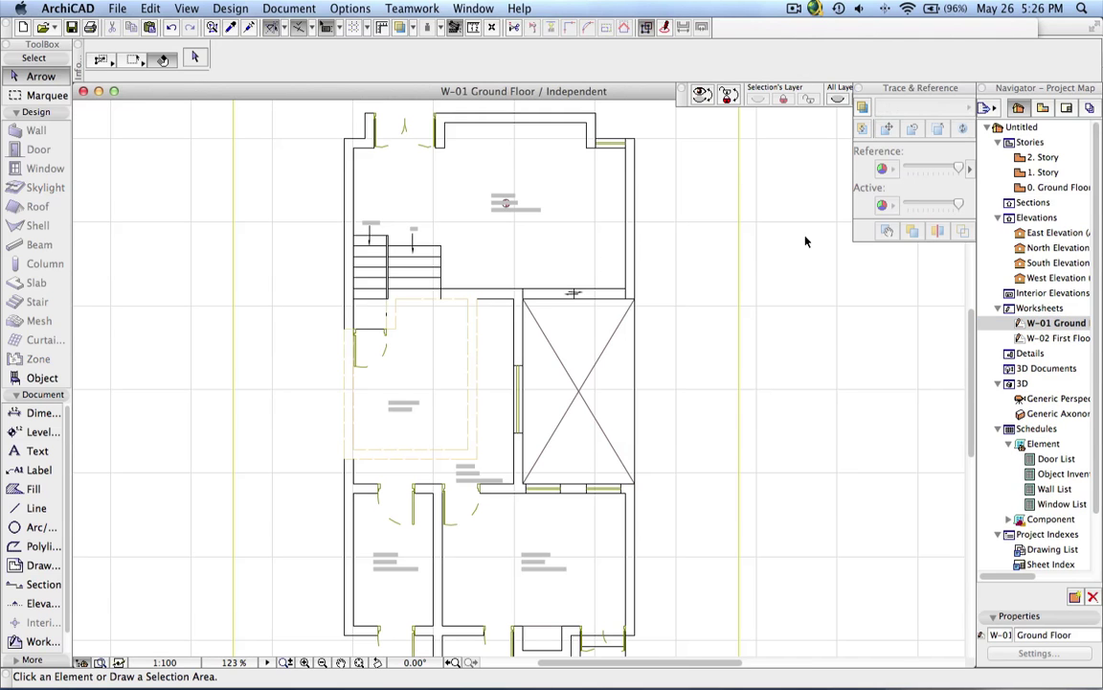
{"action": "left_click", "coordinate": [505, 207]}
{"action": "scroll", "coordinate": [498, 230], "scroll_direction": "up", "scroll_amount": 8}
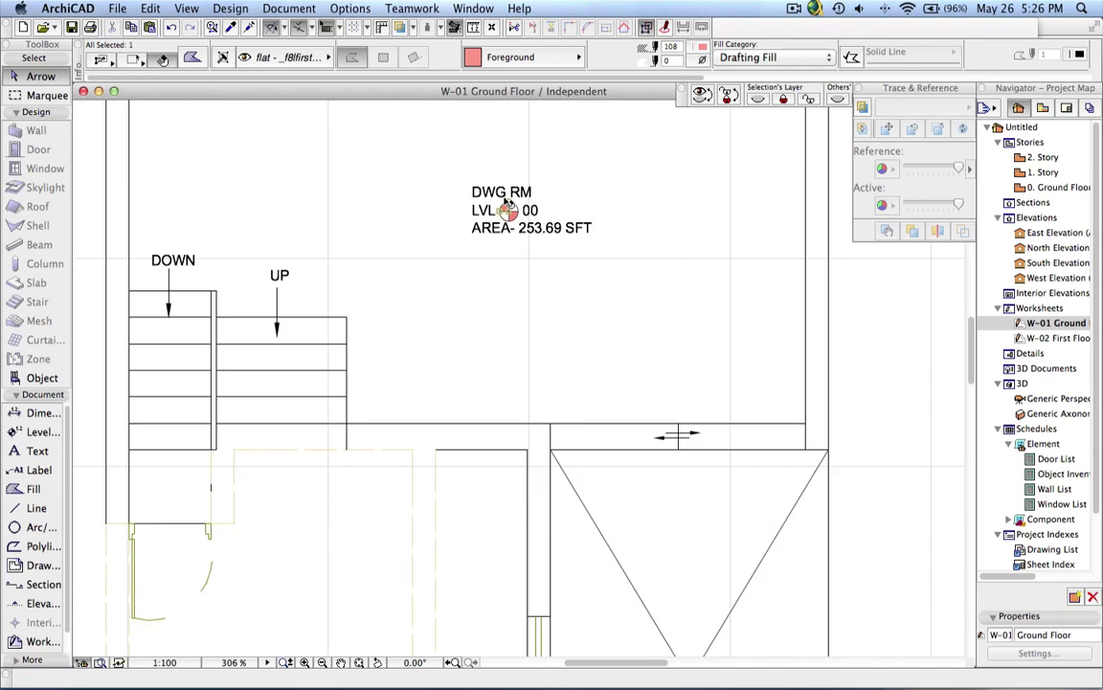
{"action": "left_click", "coordinate": [442, 244]}
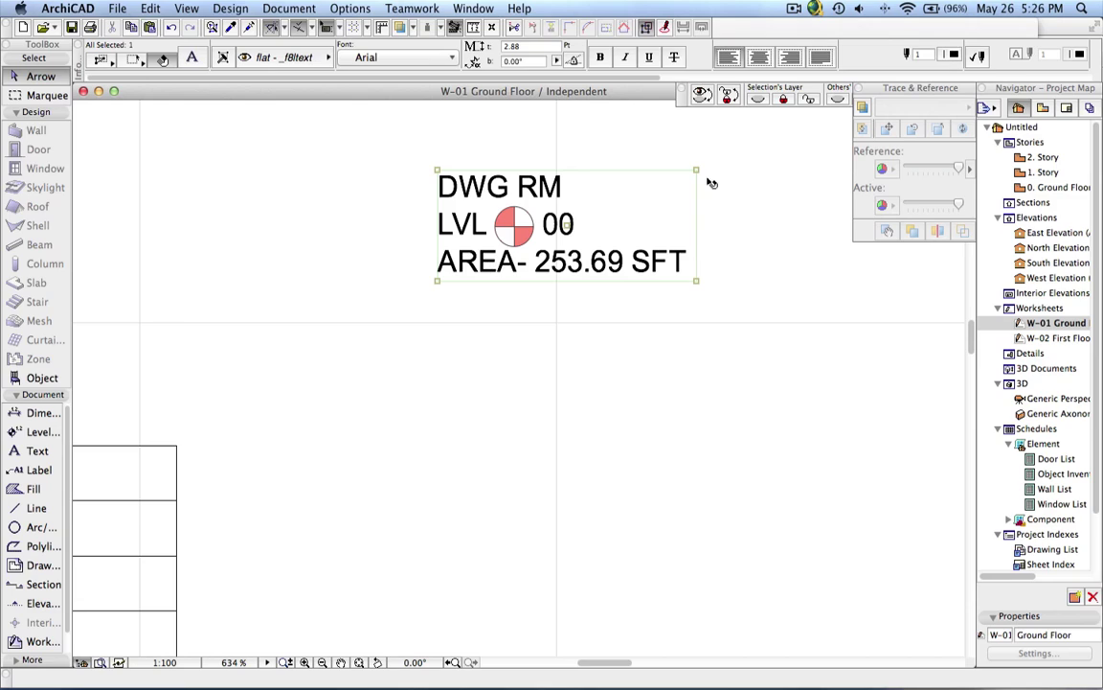
{"action": "left_click", "coordinate": [757, 101]}
{"action": "left_click_drag", "start_coordinate": [657, 102], "coordinate": [640, 101]}
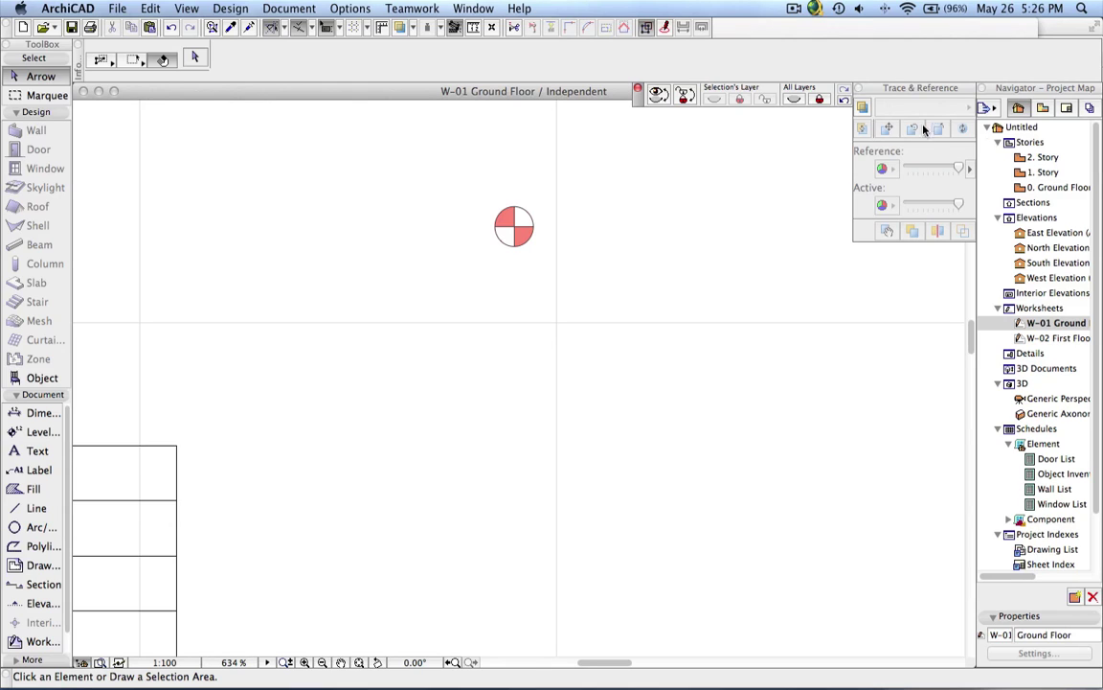
Restore the hidden room-label layer and pan to see more of the plan
{"action": "left_click", "coordinate": [846, 98]}
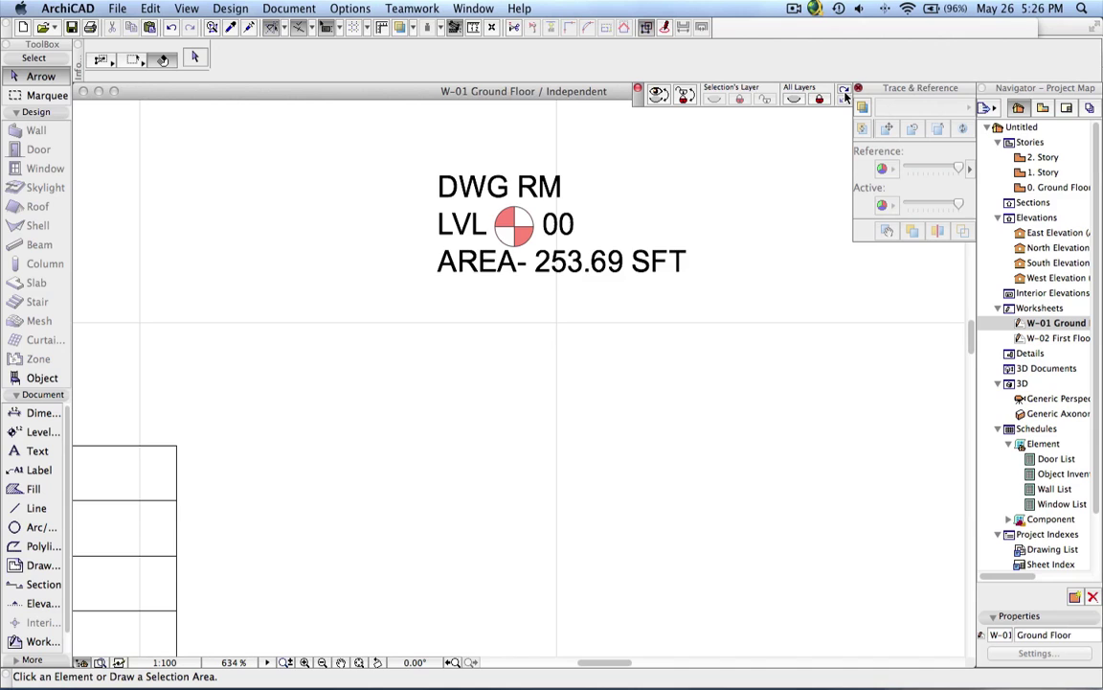
{"action": "left_click", "coordinate": [844, 97]}
{"action": "left_click", "coordinate": [841, 100]}
{"action": "scroll", "coordinate": [527, 440], "scroll_direction": "down", "scroll_amount": 3}
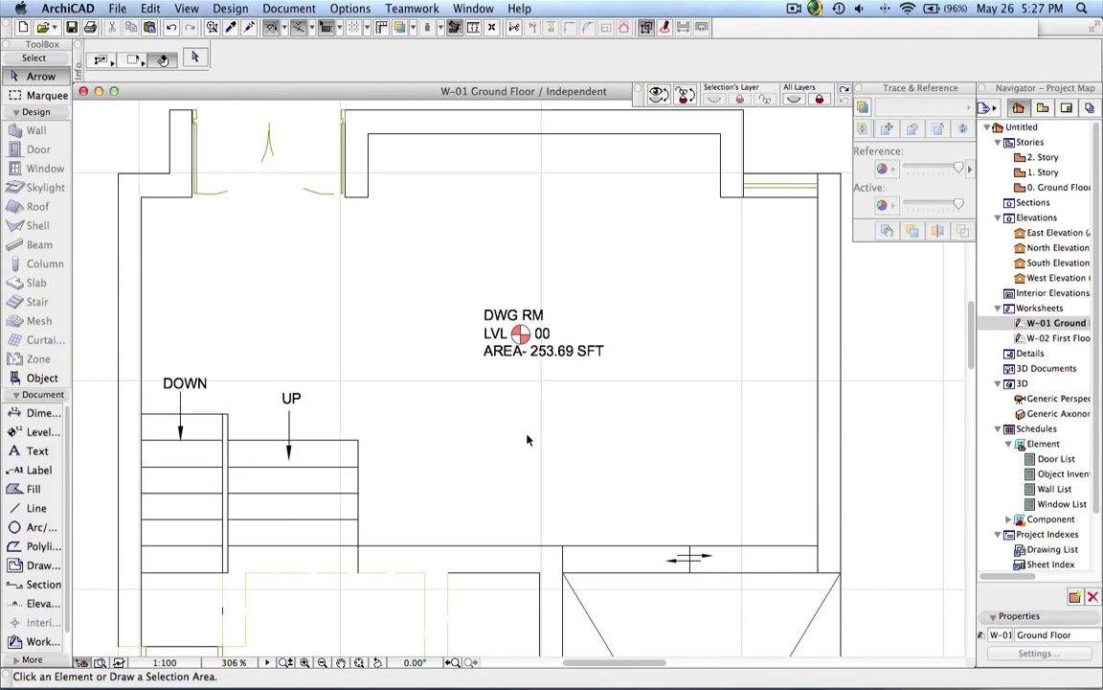
{"action": "scroll", "coordinate": [524, 436], "scroll_direction": "down", "scroll_amount": 3}
{"action": "middle_click_drag", "start_coordinate": [474, 458], "coordinate": [527, 395]}
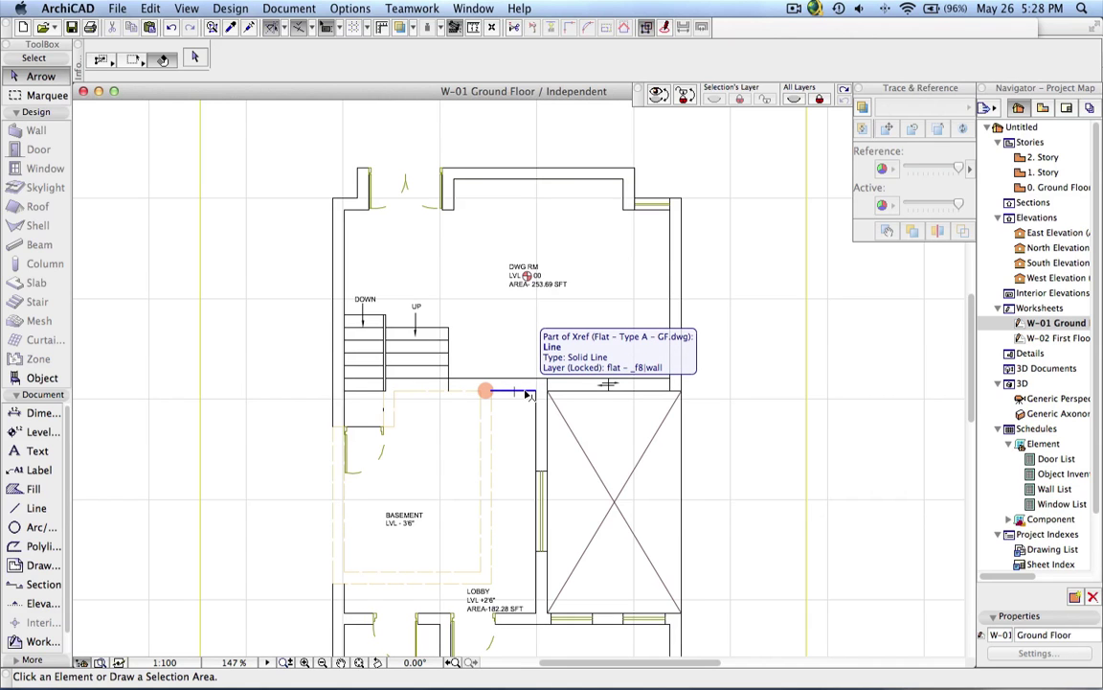
Zoom out over the whole Ground Floor plan, select all, deselect, and open the File menu
{"action": "scroll", "coordinate": [526, 395], "scroll_direction": "down", "scroll_amount": 3}
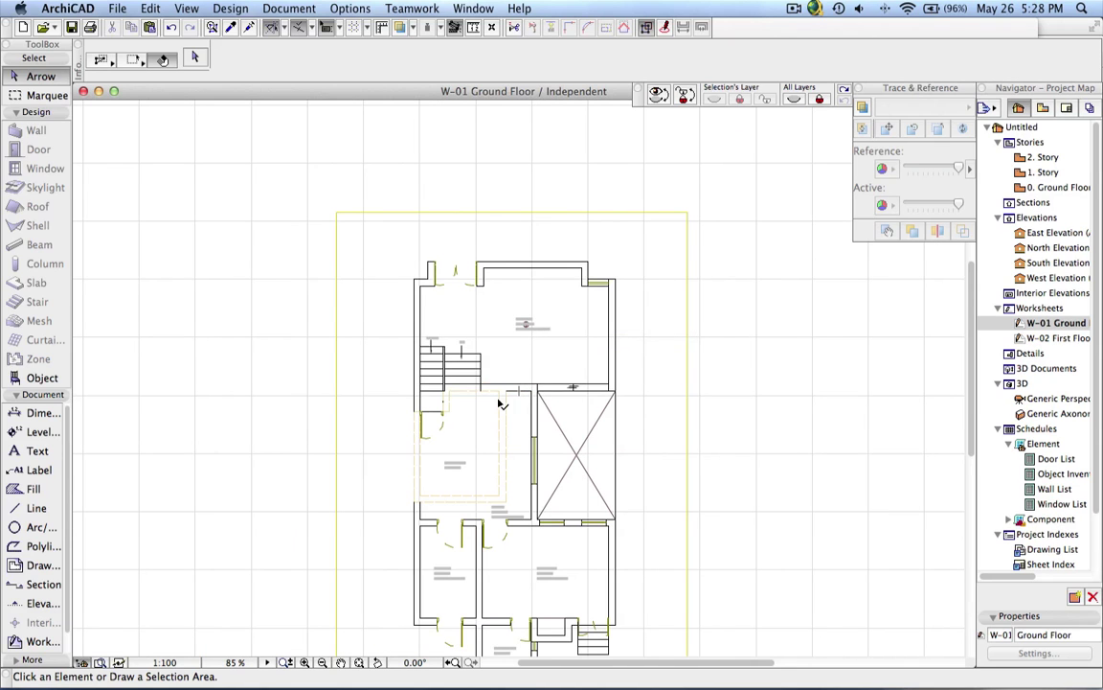
{"action": "middle_click_drag", "start_coordinate": [500, 417], "coordinate": [490, 366]}
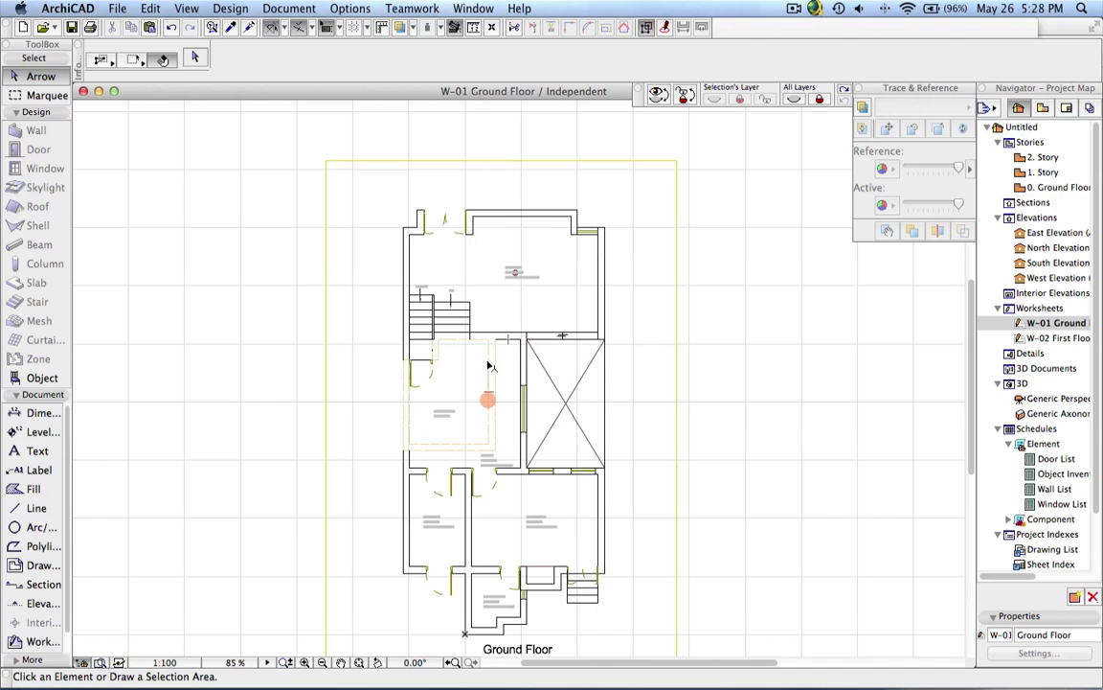
{"action": "scroll", "coordinate": [488, 366], "scroll_direction": "down", "scroll_amount": 3}
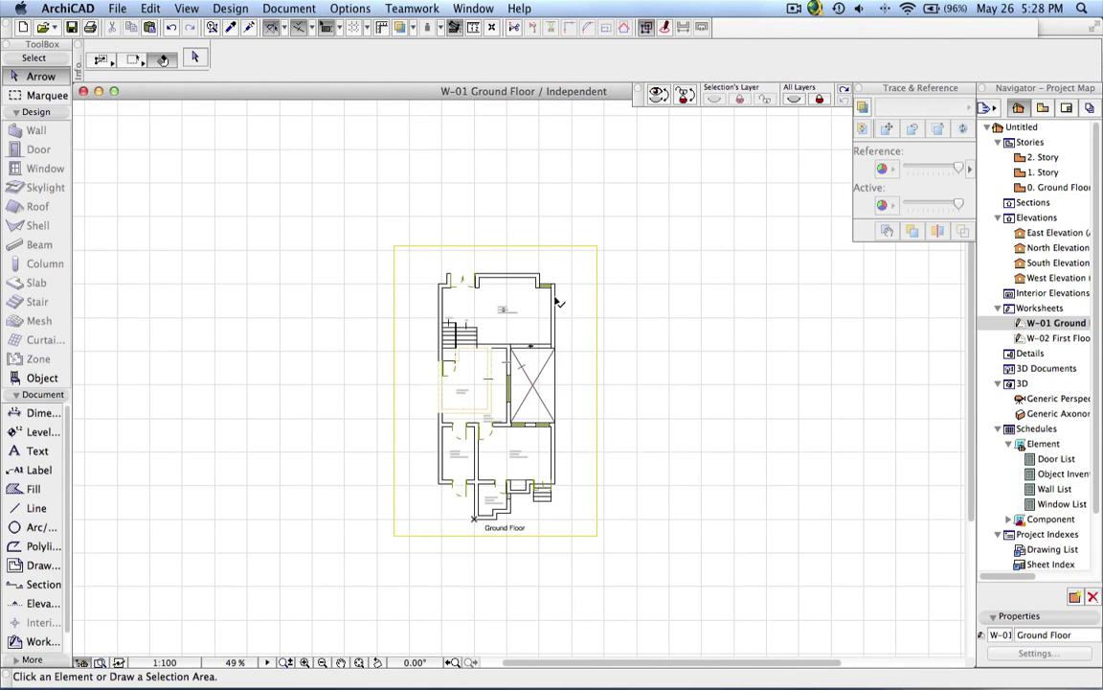
{"action": "key", "text": "super+a"}
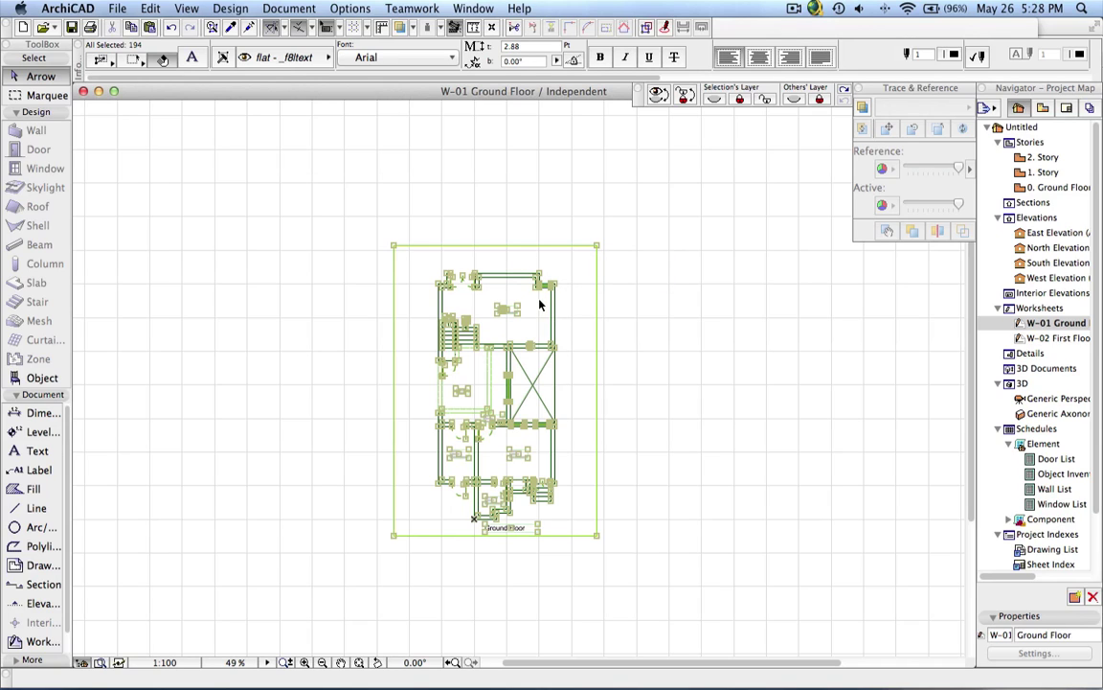
{"action": "left_click", "coordinate": [696, 320]}
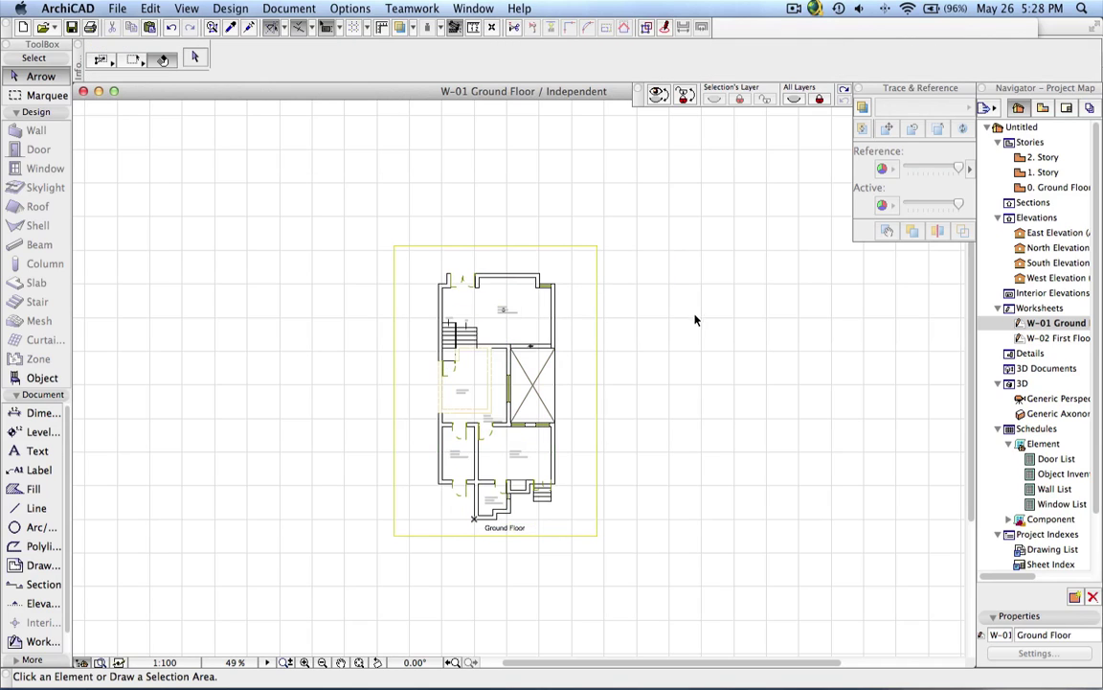
{"action": "left_click", "coordinate": [117, 9]}
Detach both Flat – Type A DWG xrefs in the Xref Manager, confirming the attributes prompt
{"action": "mouse_move", "coordinate": [146, 251]}
{"action": "mouse_move", "coordinate": [144, 210]}
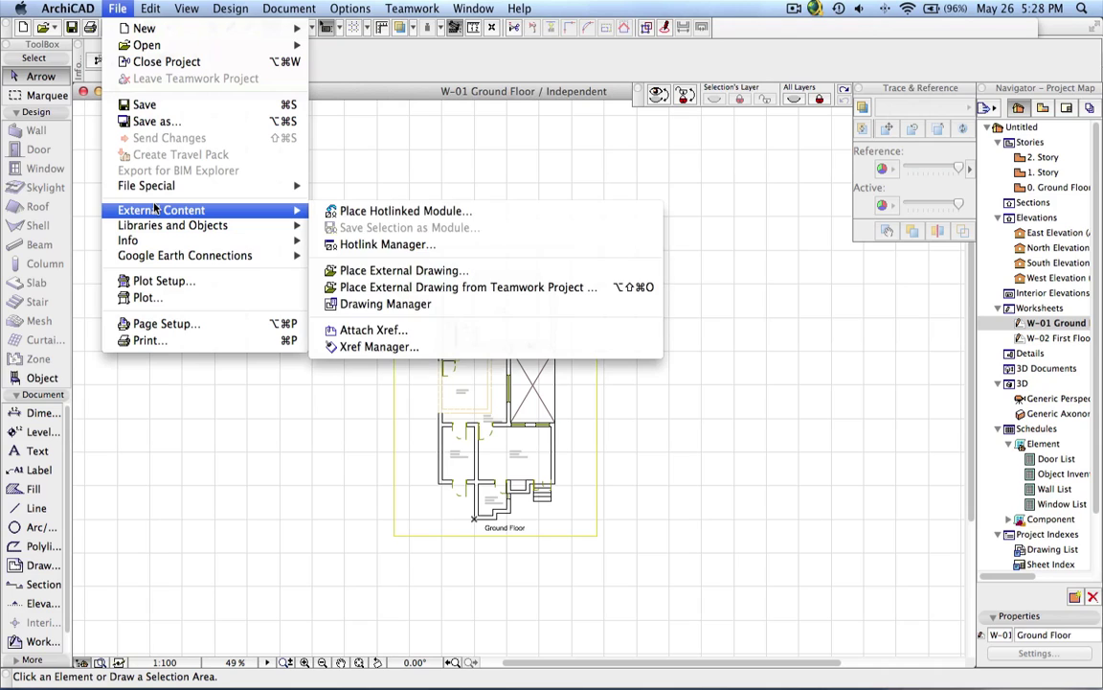
{"action": "left_click", "coordinate": [356, 346]}
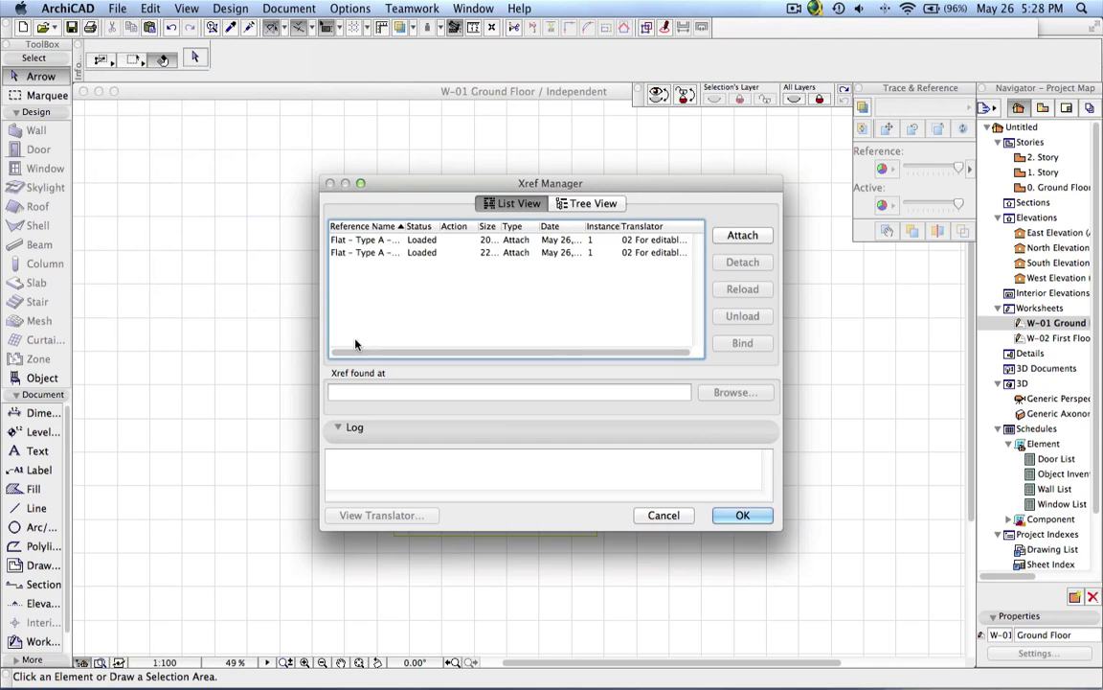
{"action": "left_click", "coordinate": [372, 240]}
{"action": "left_click", "coordinate": [371, 252], "text": "shift"}
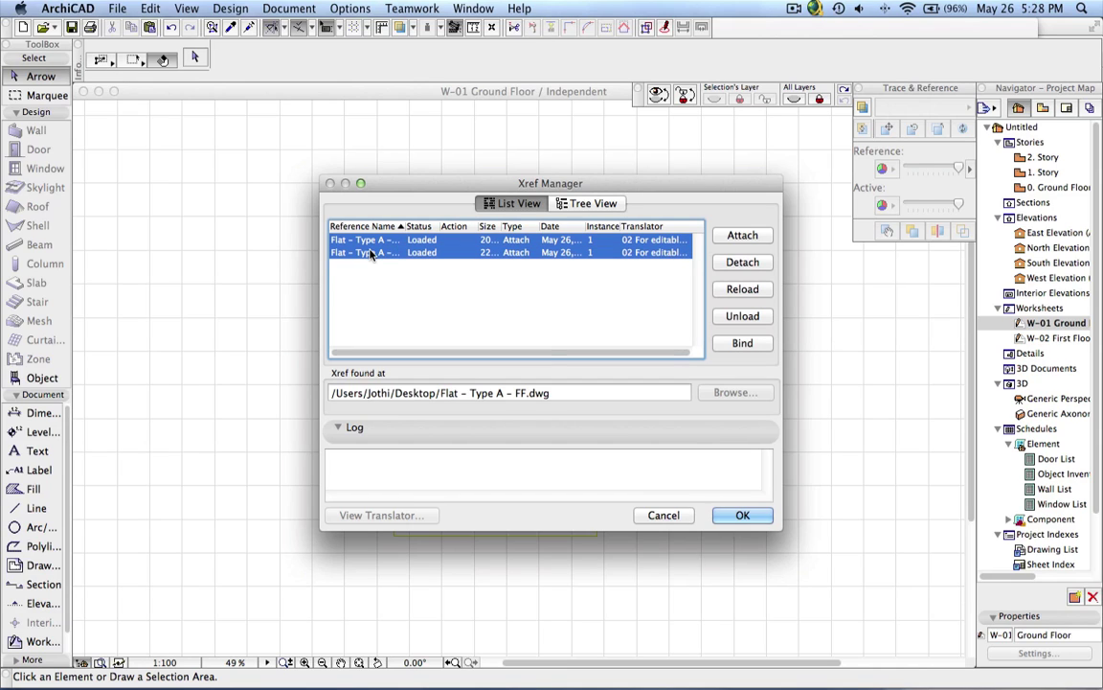
{"action": "left_click", "coordinate": [745, 270]}
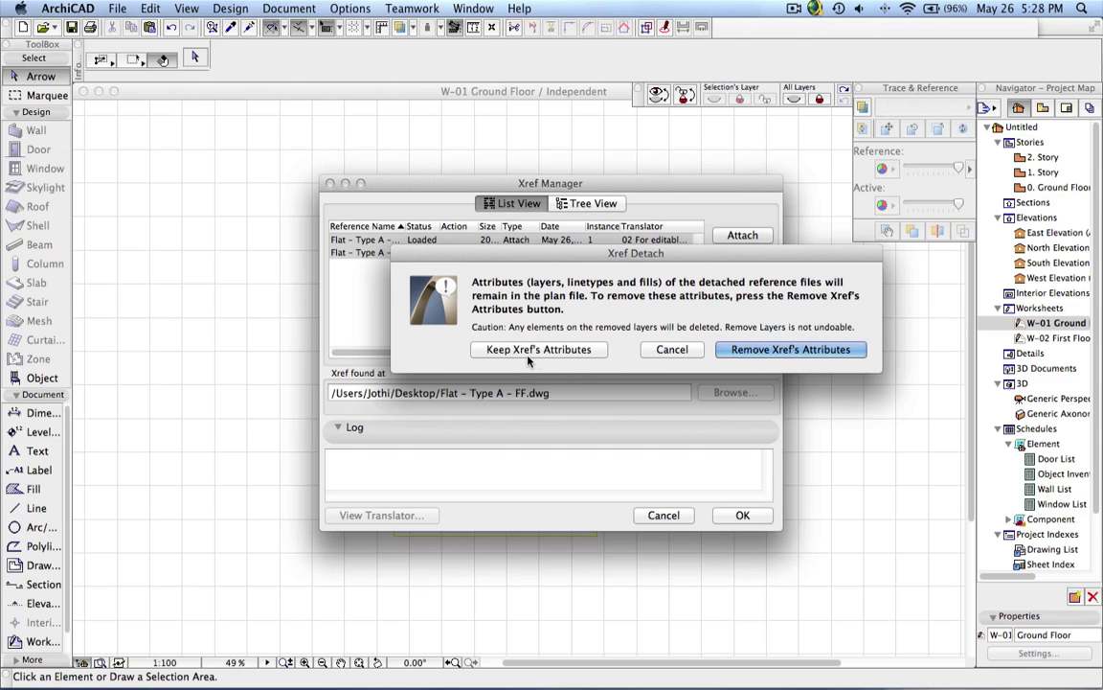
{"action": "left_click", "coordinate": [739, 351]}
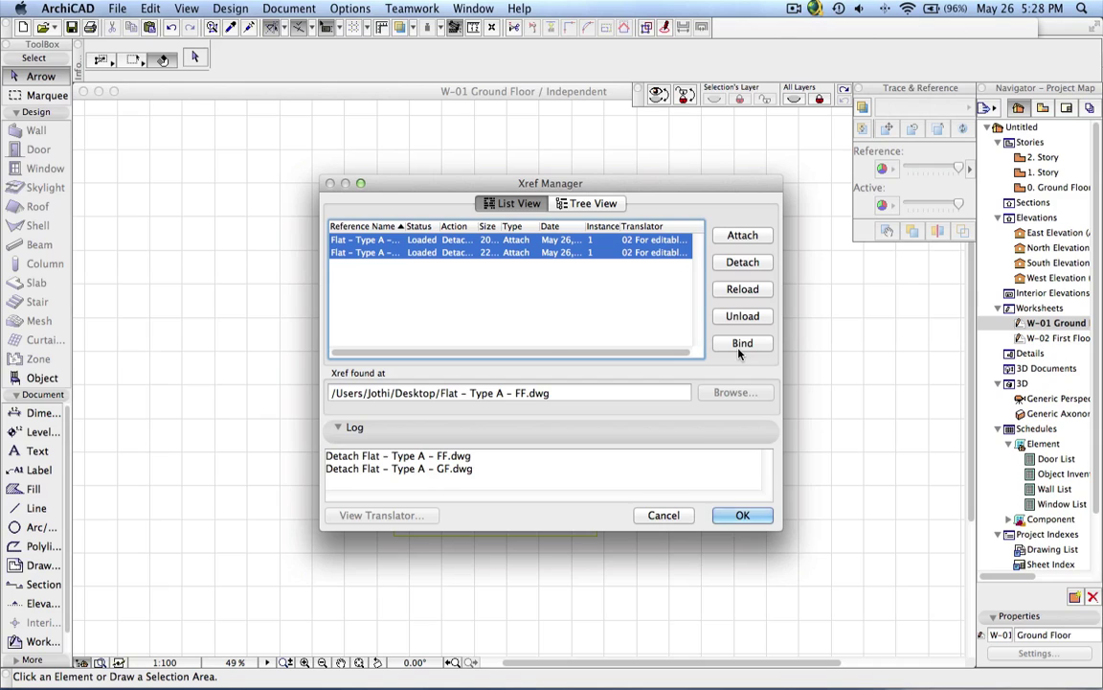
{"action": "left_click", "coordinate": [744, 517]}
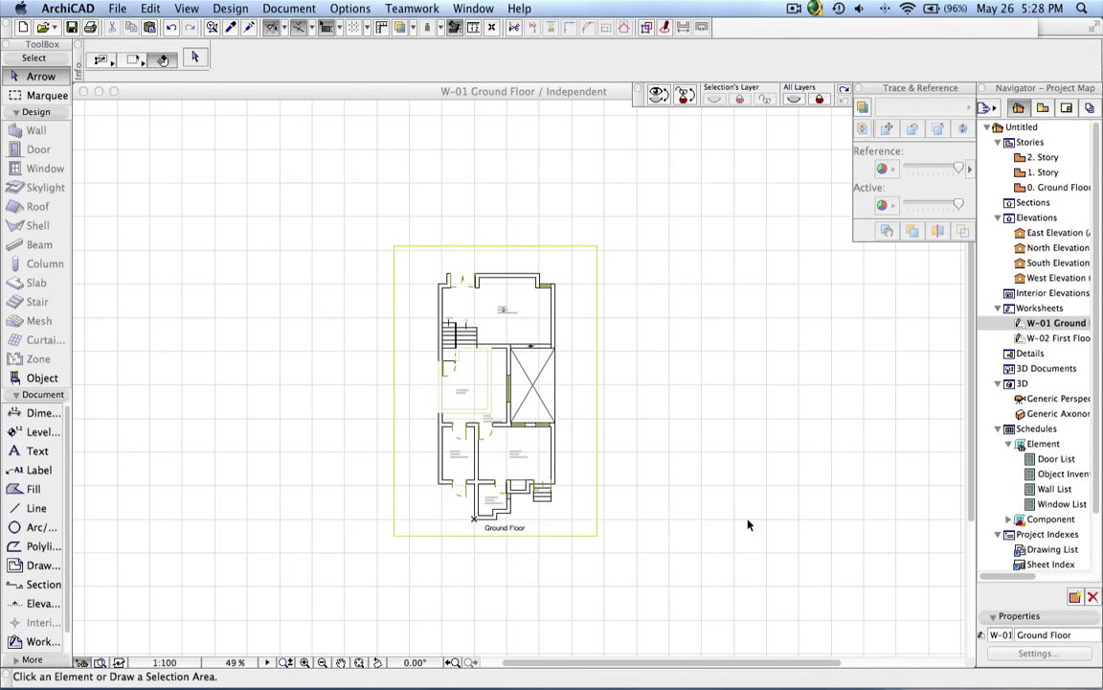
Switch via W-02 First Floor to the 0. Ground Floor plan, then review Layer Settings without changes
{"action": "double_click", "coordinate": [1059, 339]}
{"action": "double_click", "coordinate": [1061, 187]}
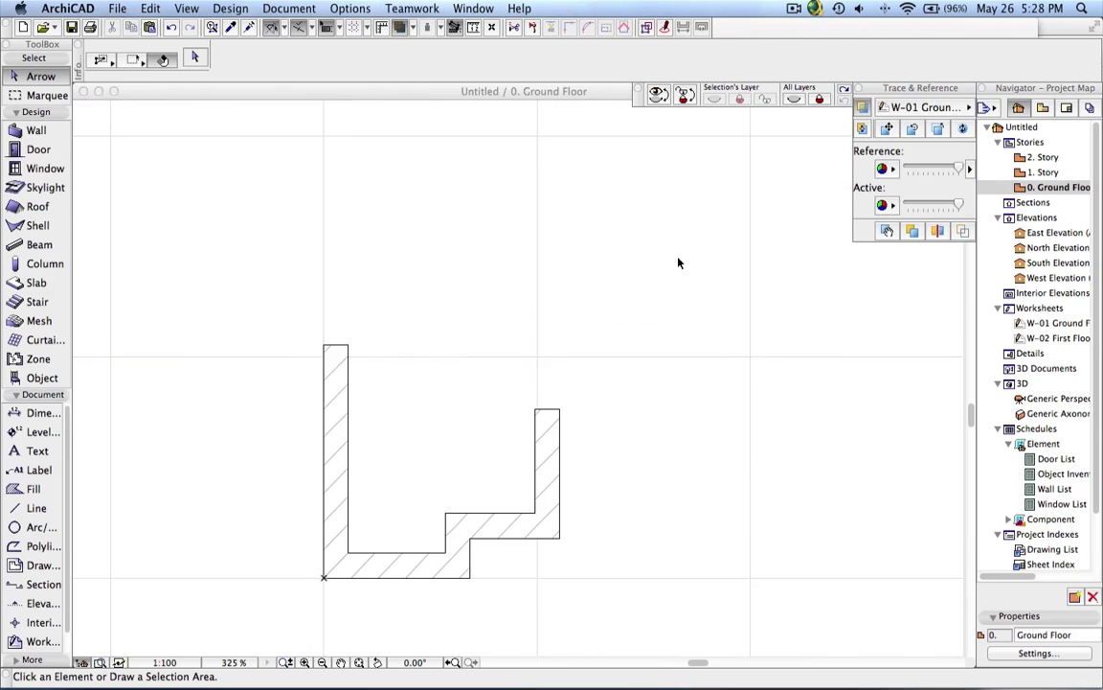
{"action": "key", "text": "super+l"}
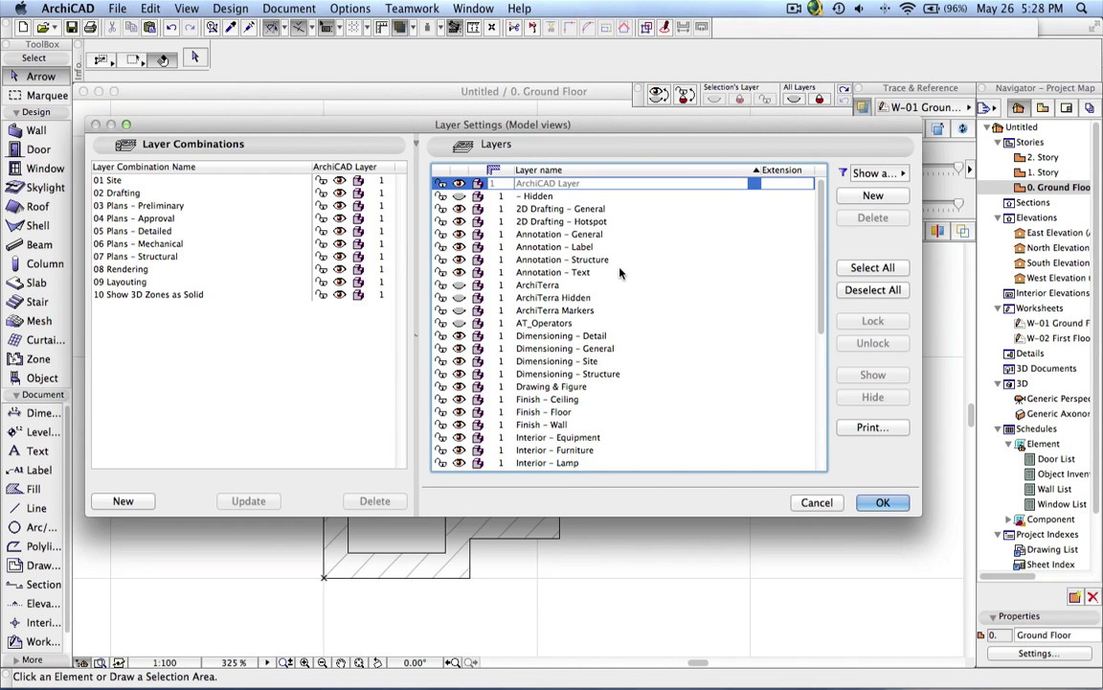
{"action": "scroll", "coordinate": [720, 387], "scroll_direction": "down", "scroll_amount": 5}
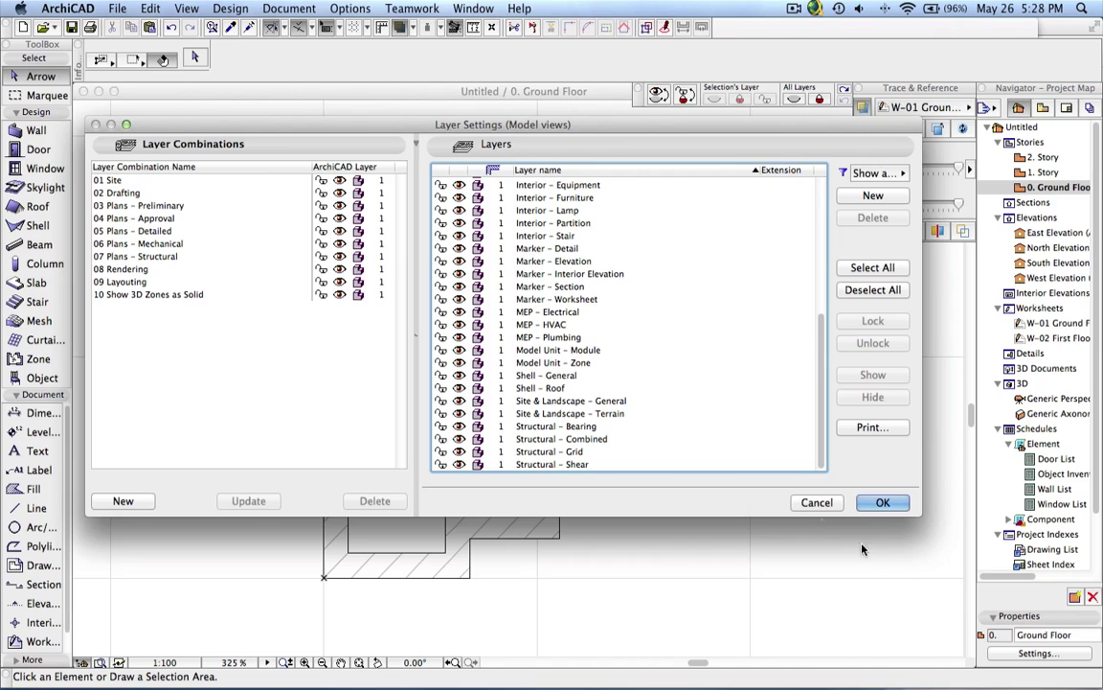
{"action": "left_click", "coordinate": [815, 503]}
{"action": "scroll", "coordinate": [661, 503], "scroll_direction": "down", "scroll_amount": 3}
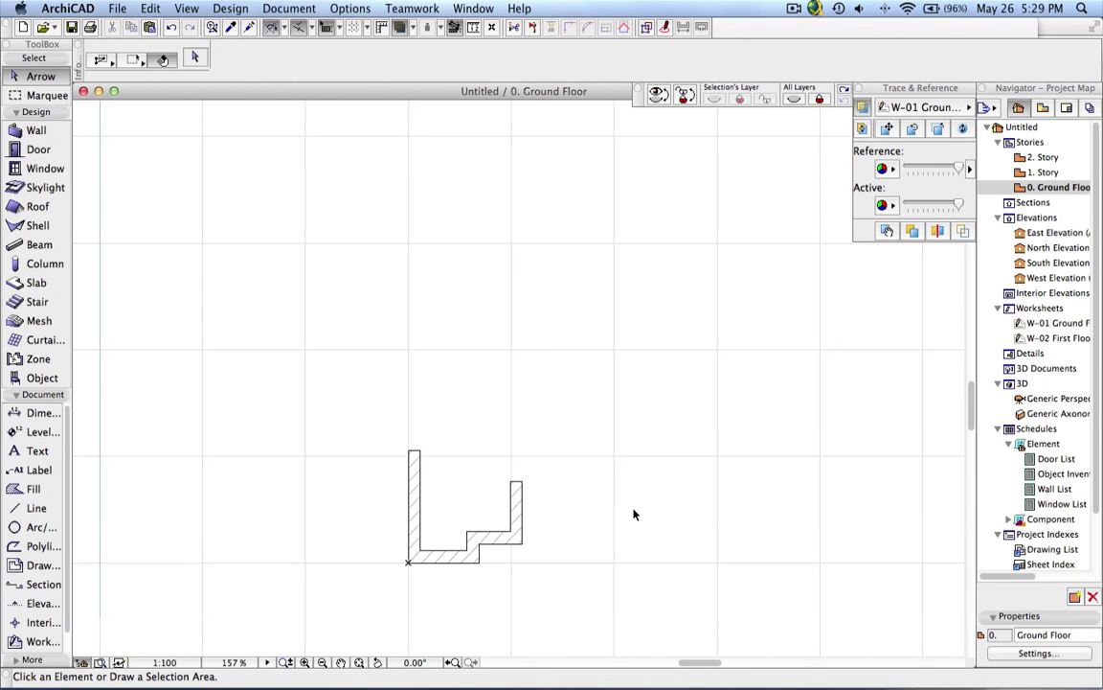